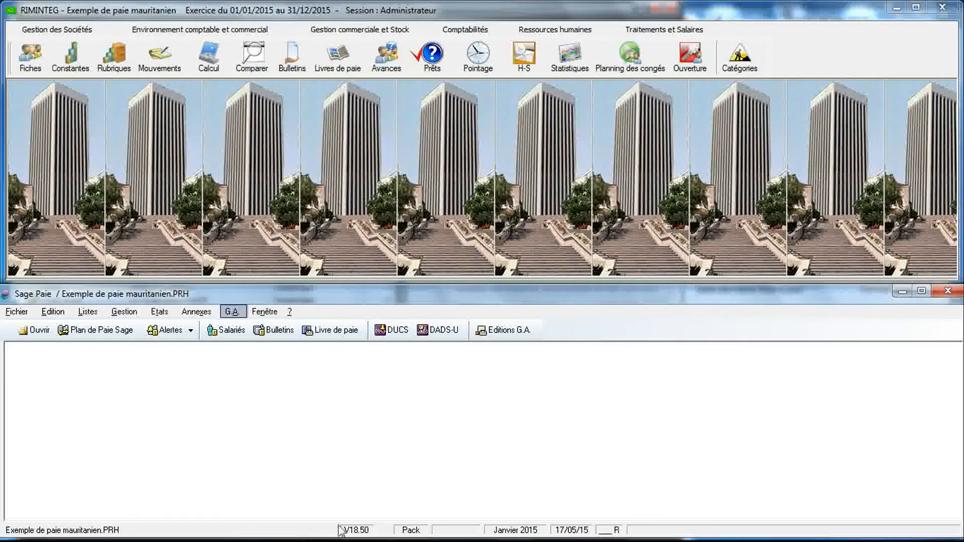
In RIMINTEG, open the payroll rubriques form and start a new rubrique with code 102.
click(331, 330)
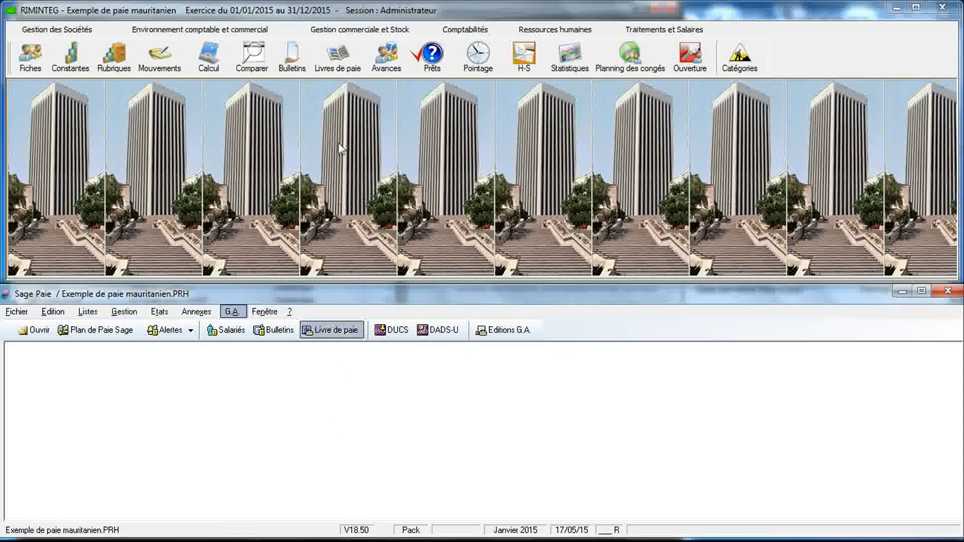
click(295, 144)
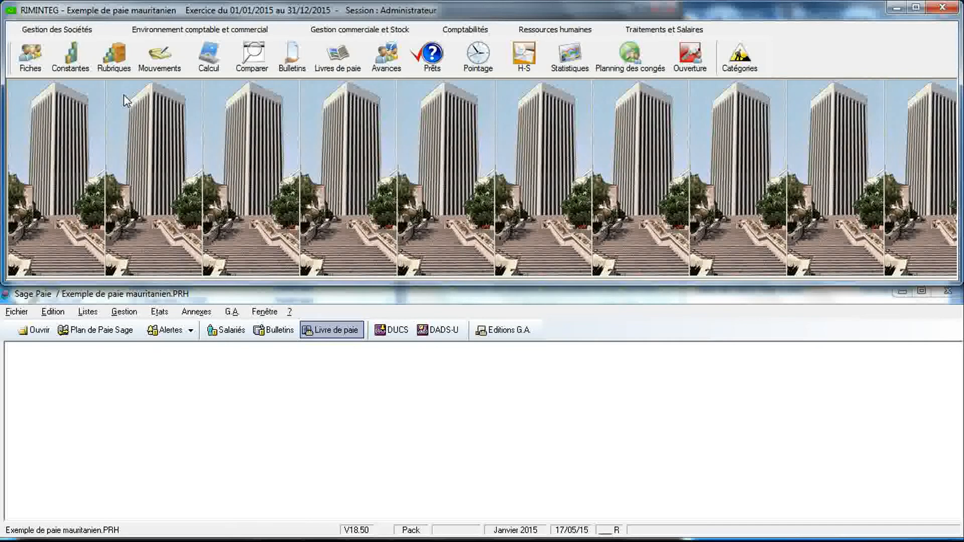
click(115, 66)
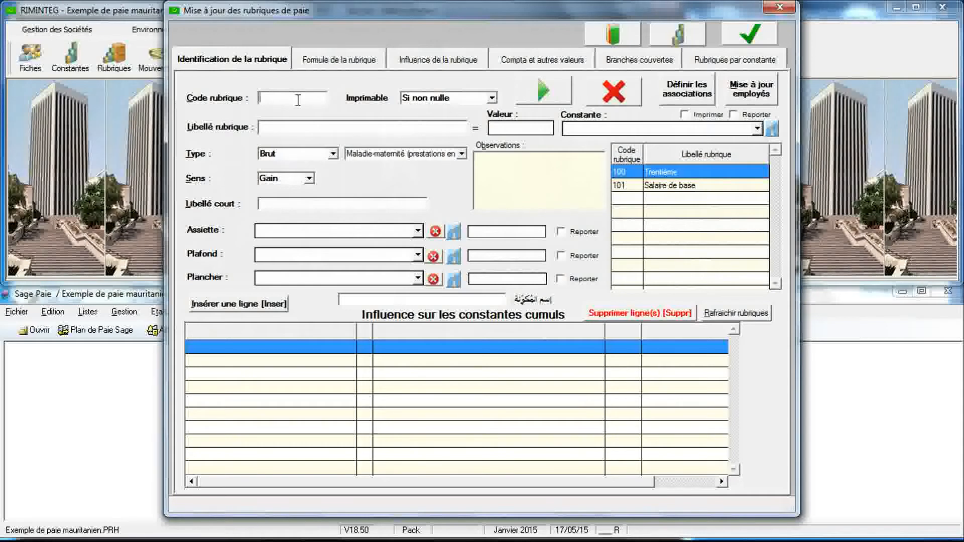
text(103)
key(BackSpace)
text(2)
key(Tab)
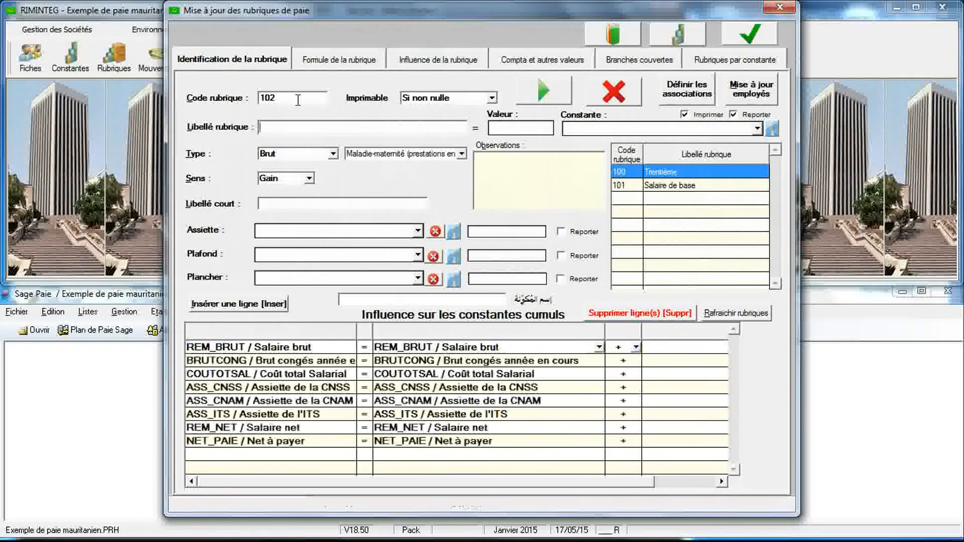
Enter "Prime d'ancienneté" as the label of rubrique 102.
text(P)
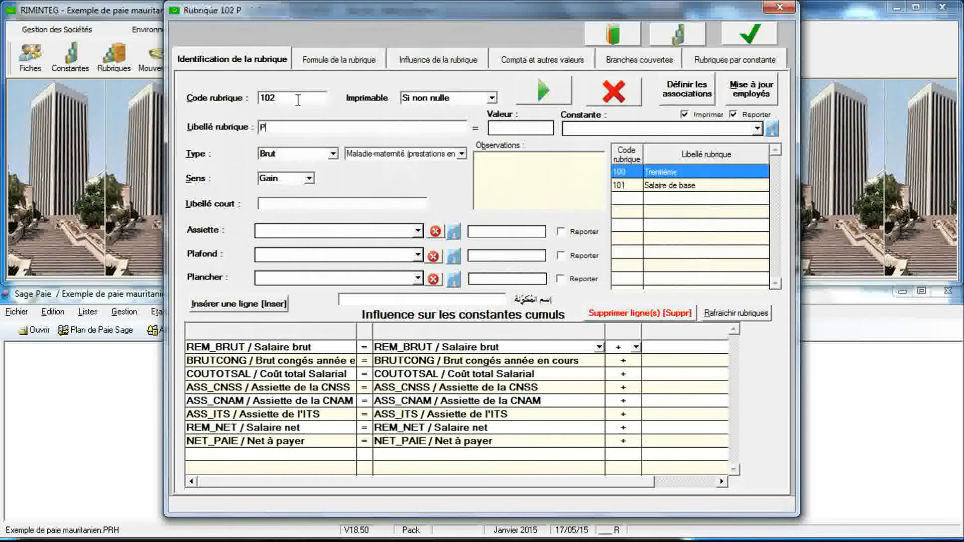
text(rime)
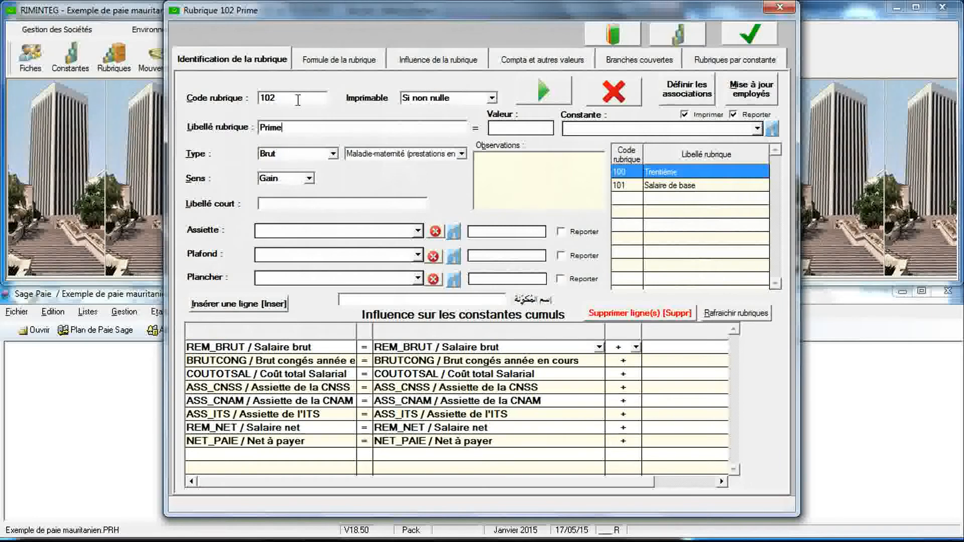
text( d'anc)
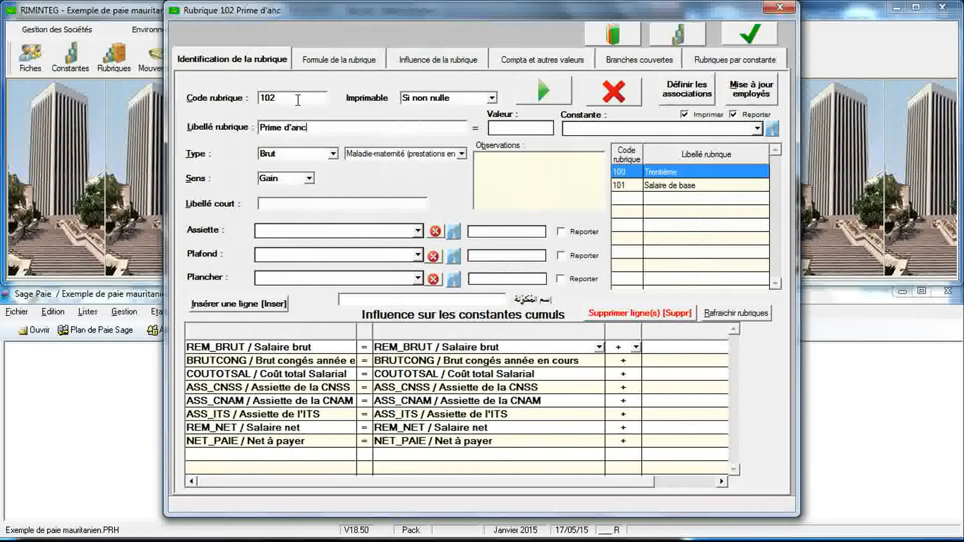
text(ienneté)
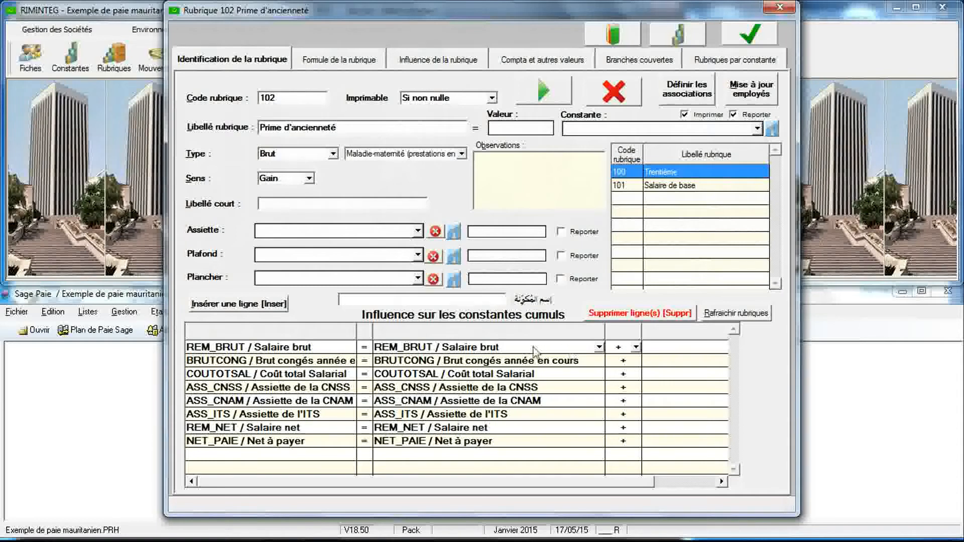
key(Tab)
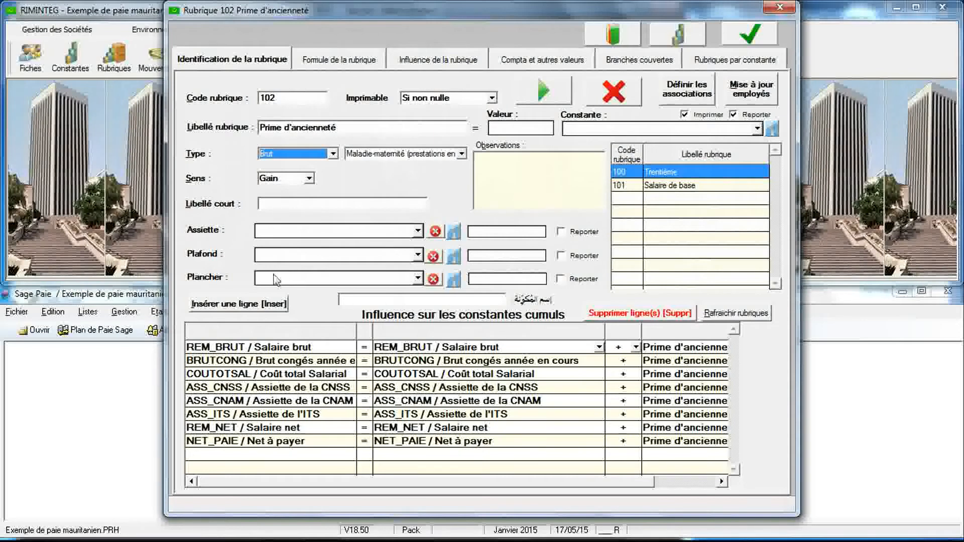
Switch to Sage Paie, open the list of rubriques and start a new rubrique, moving its form up into view.
click(116, 381)
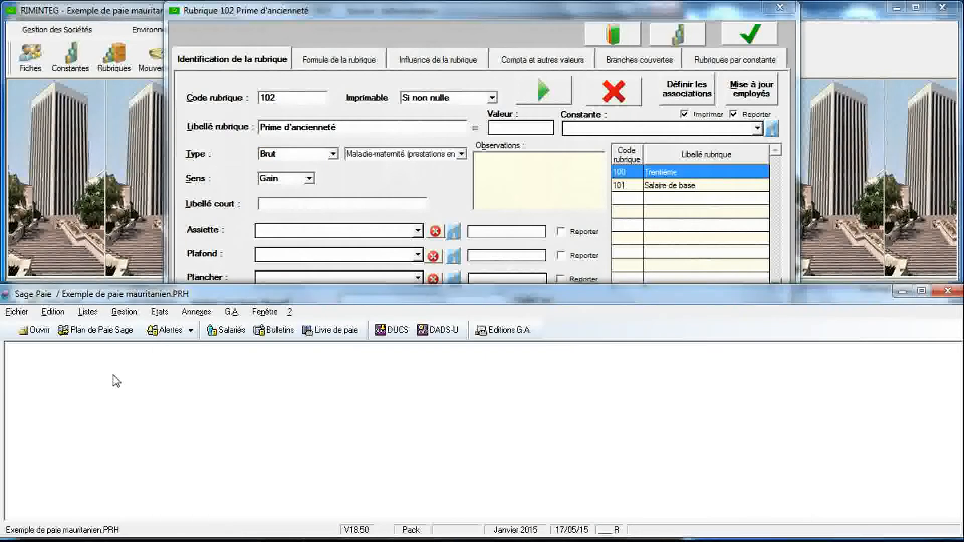
click(88, 312)
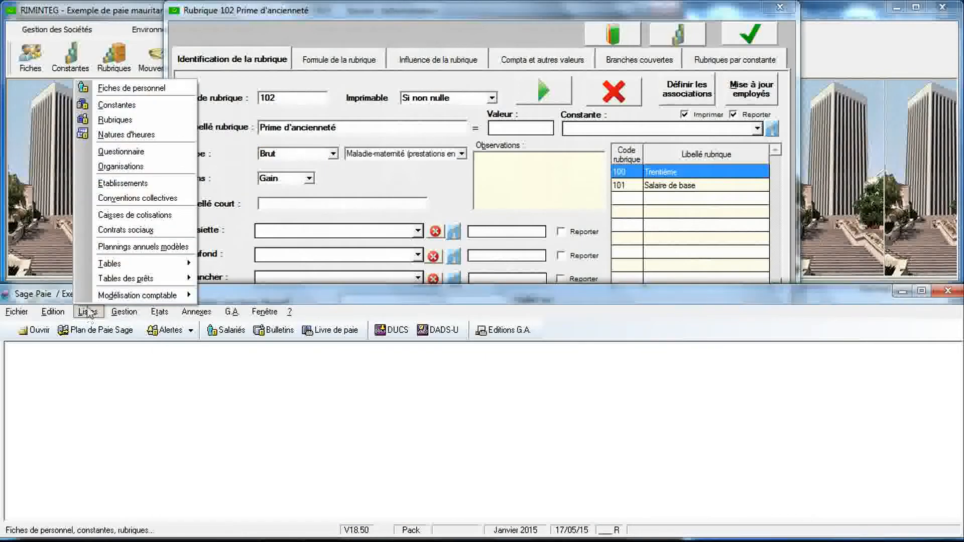
click(105, 122)
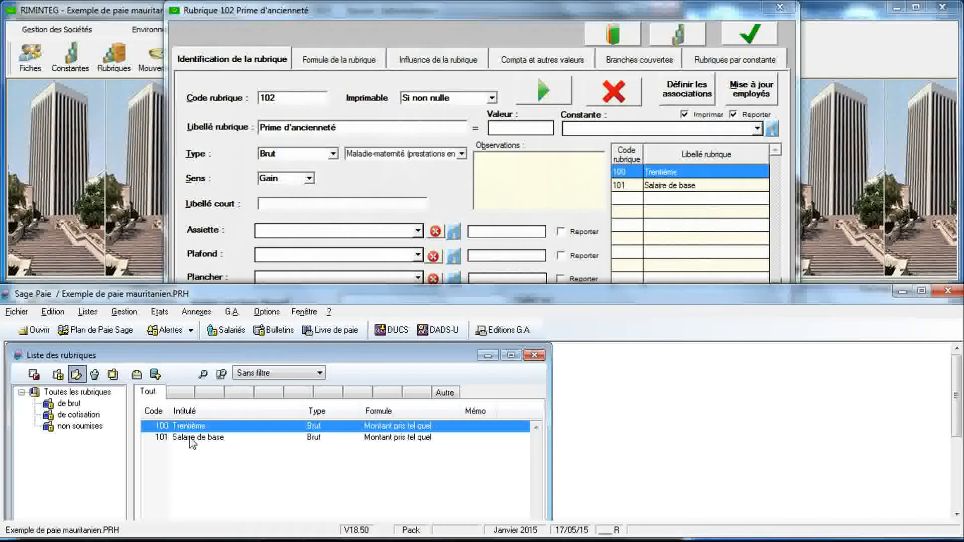
click(189, 456)
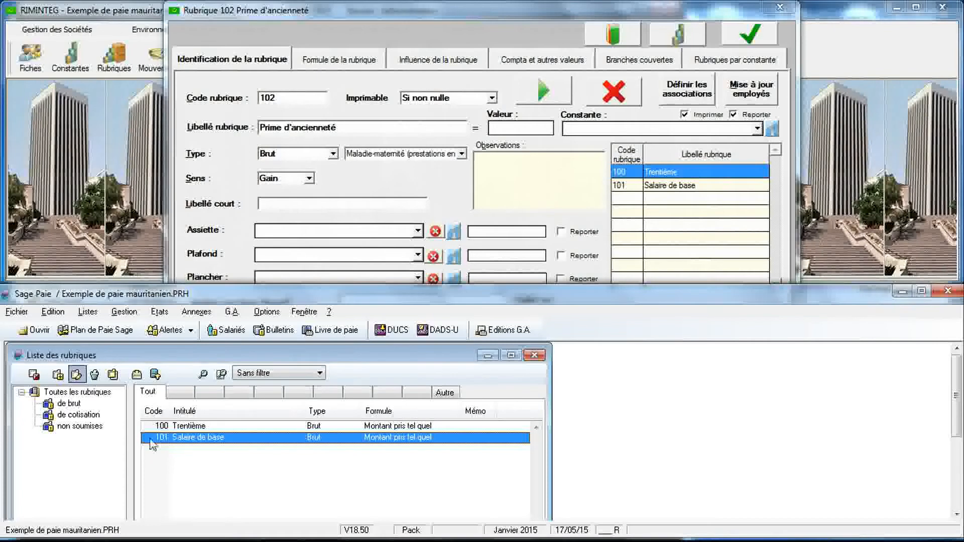
click(60, 378)
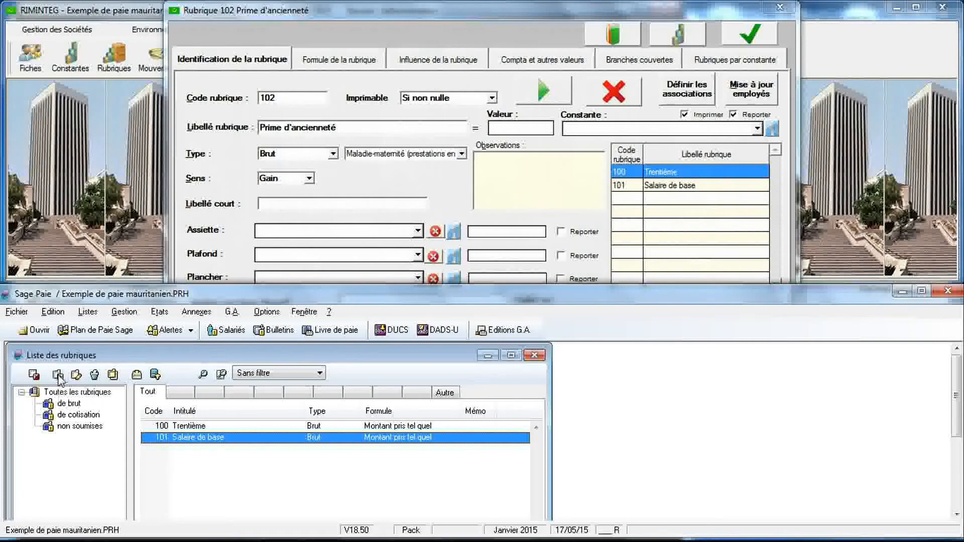
drag(191, 486, 234, 355)
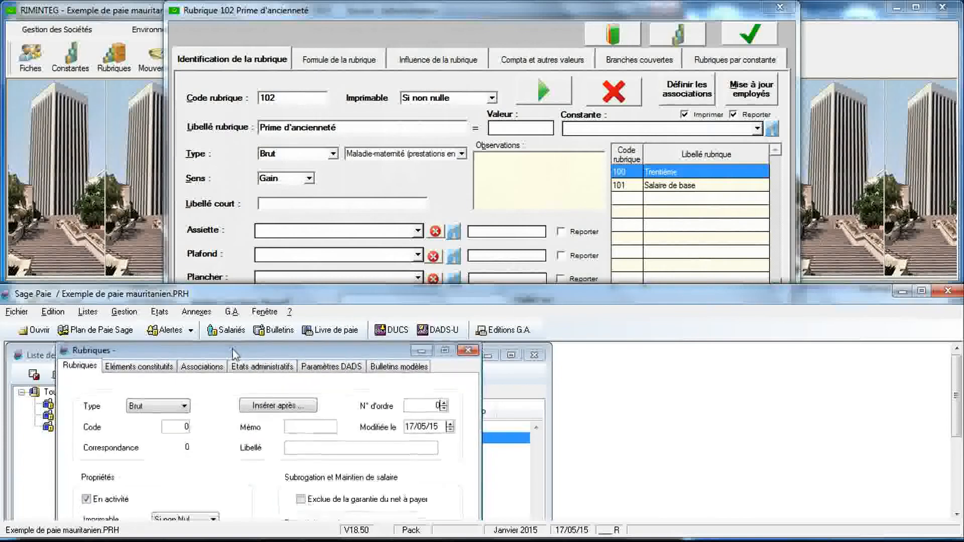
Give the new Sage Paie rubrique the code 102 and the label "Prime d'ancienneté".
click(185, 427)
text(102)
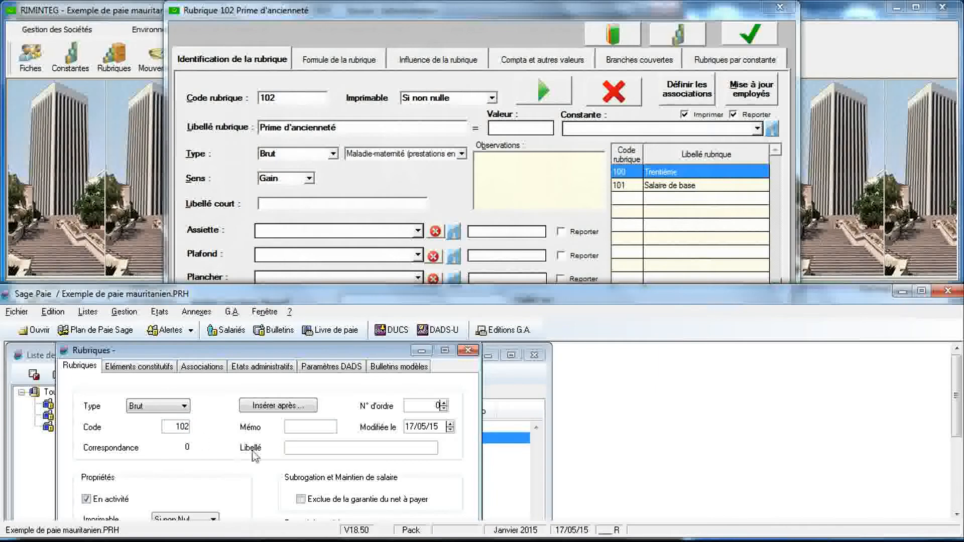
click(302, 447)
text(Prime d'a)
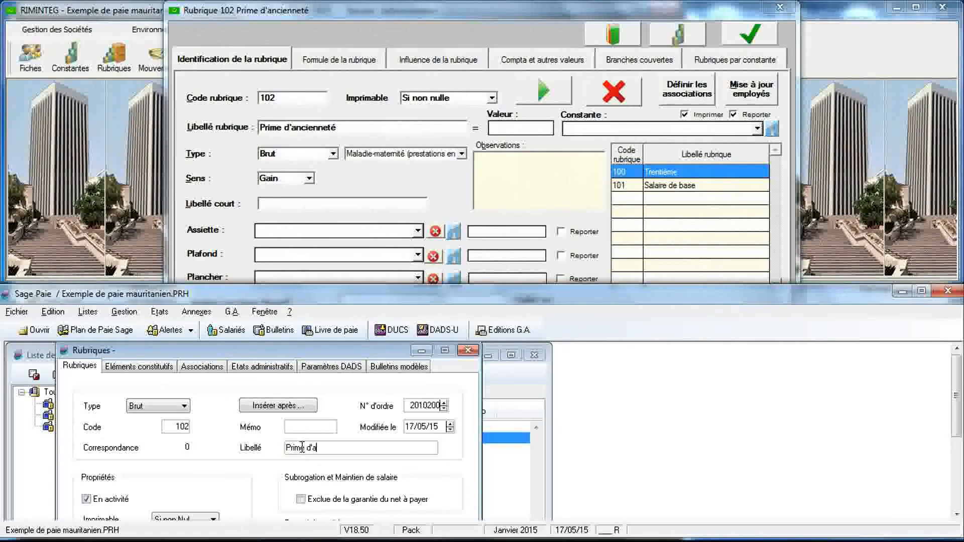
text(ncienneté)
Open the rubrique's associations with constants and arrange both programs' windows so RIMINTEG's cumulative constants table is visible above them.
click(202, 367)
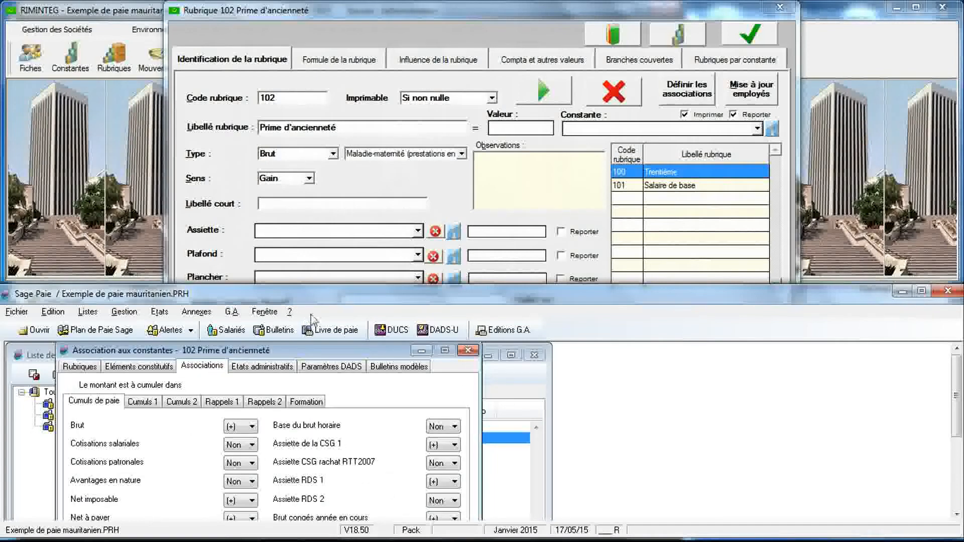
click(449, 190)
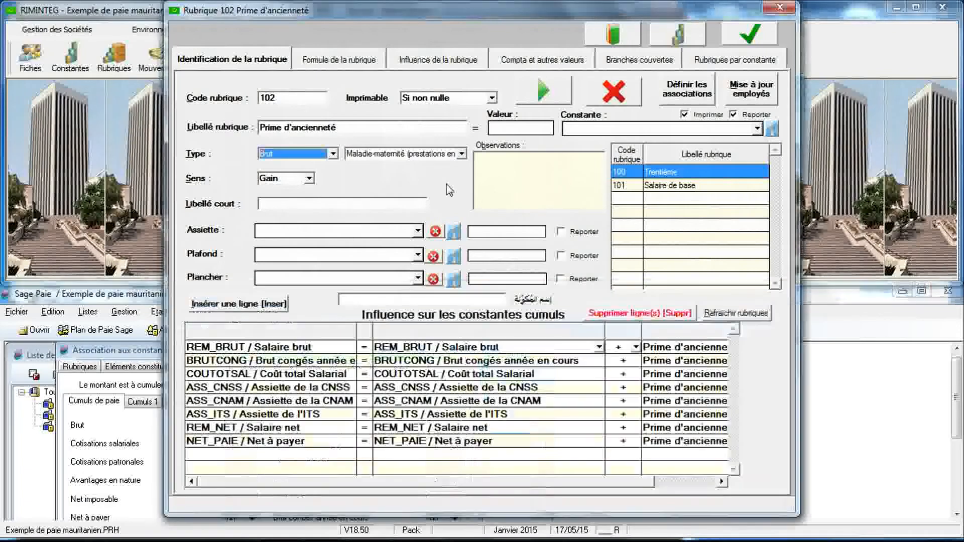
drag(765, 369, 745, 126)
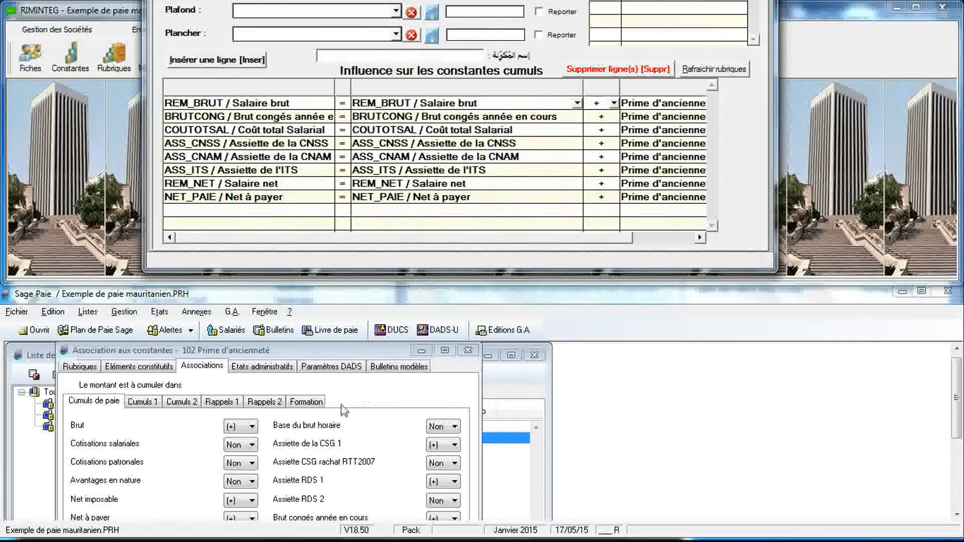
click(163, 427)
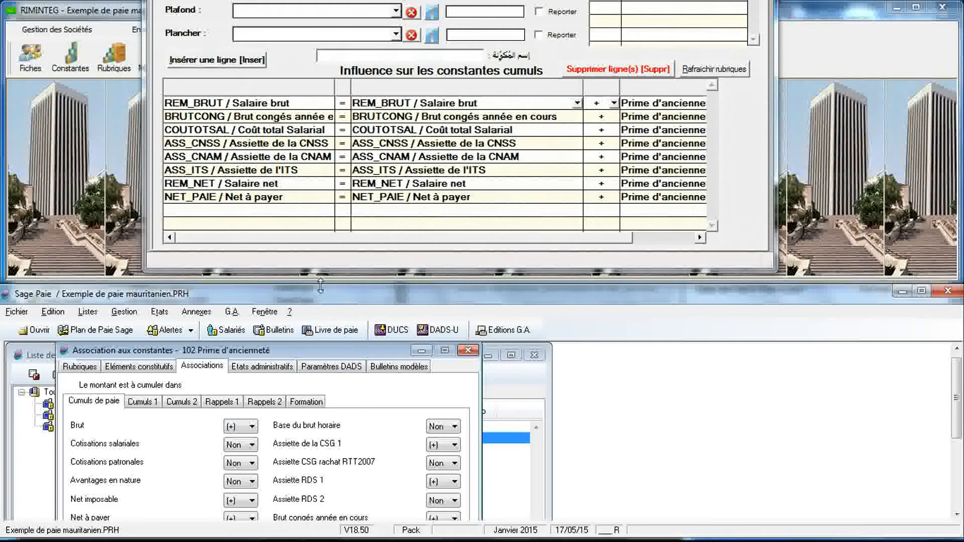
drag(320, 285, 320, 225)
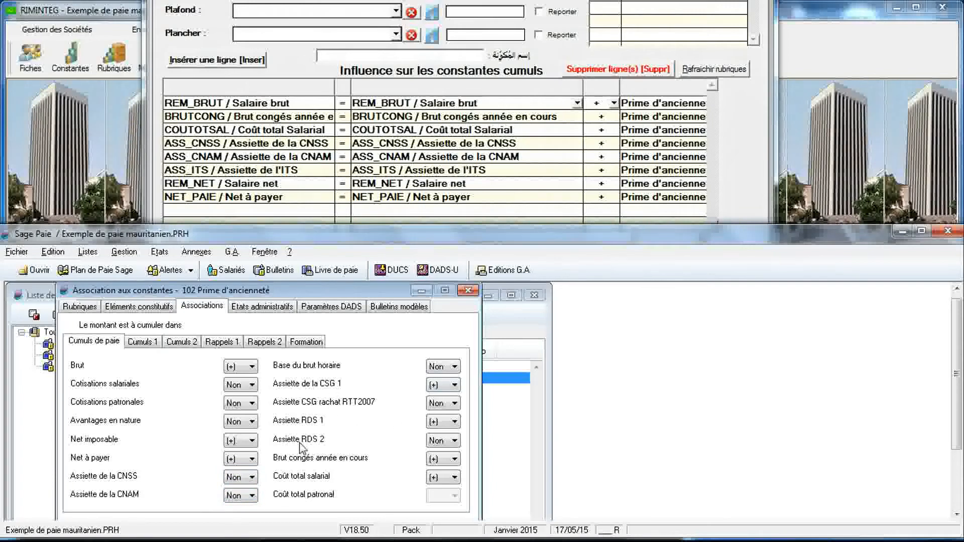
Set Assiette de la CSG 1 and Assiette RDS 1 to Non in the payroll cumul associations.
click(455, 386)
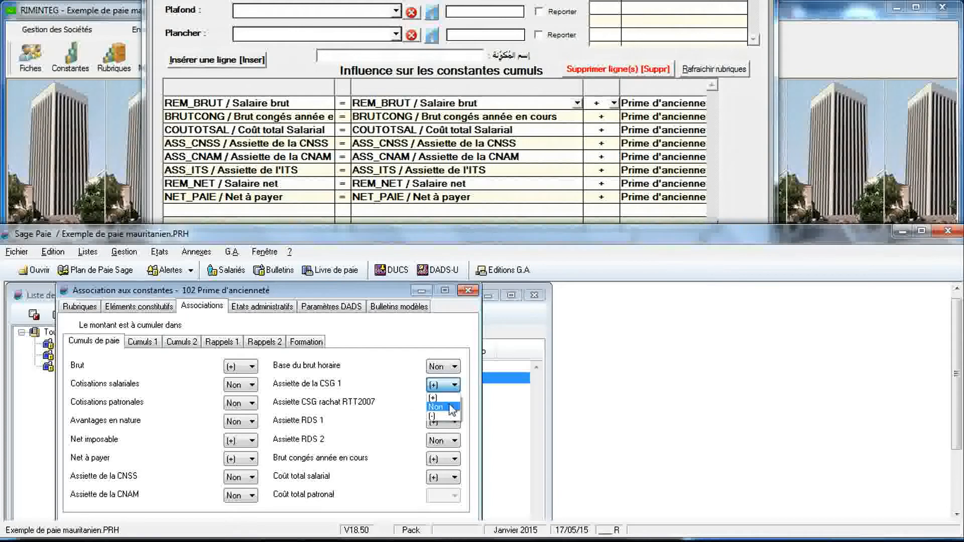
click(452, 407)
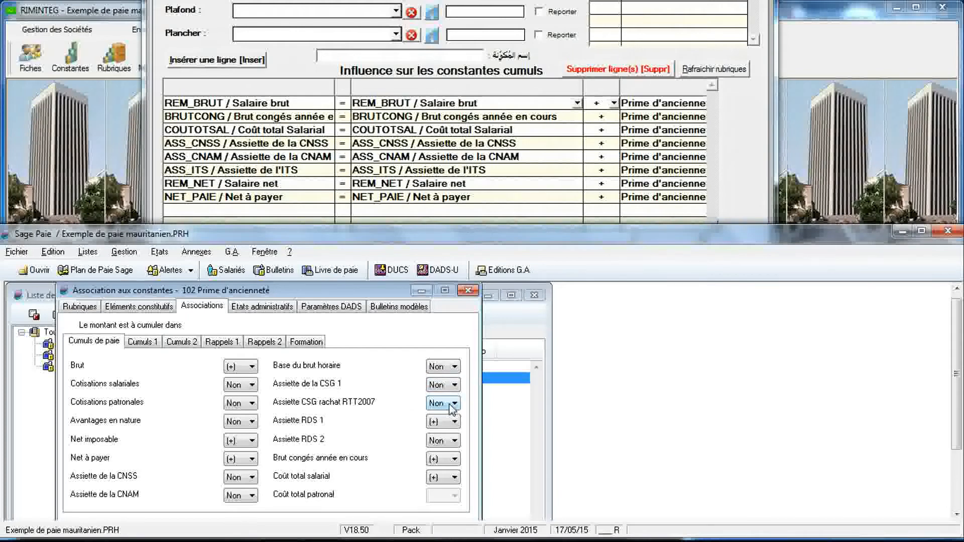
click(454, 423)
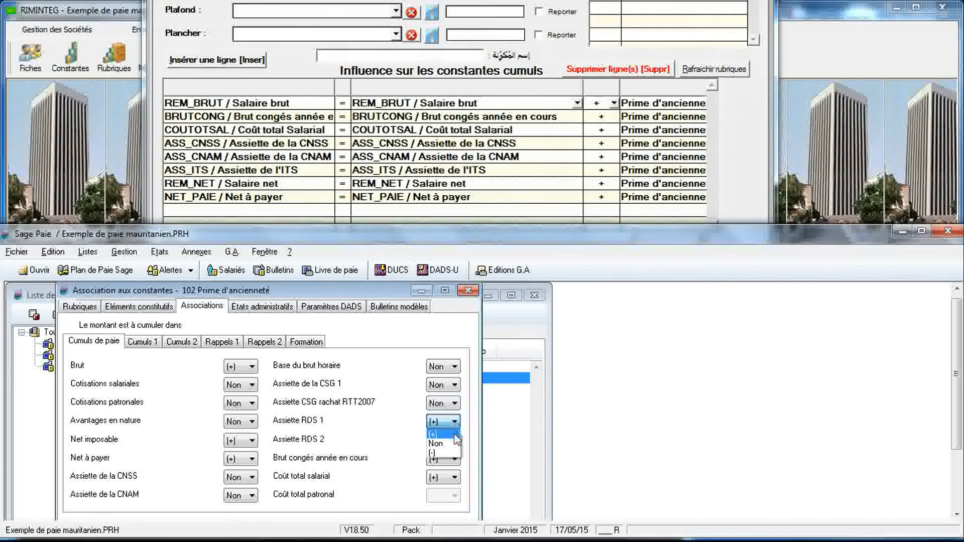
click(455, 445)
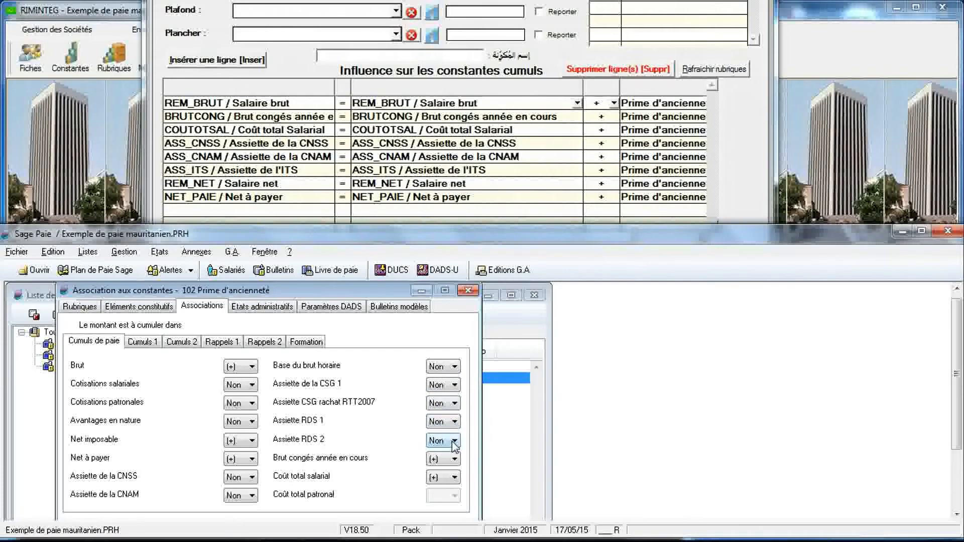
Set Assiette de la CNSS and Assiette de la CNAM to (+) for the seniority bonus rubrique.
click(253, 478)
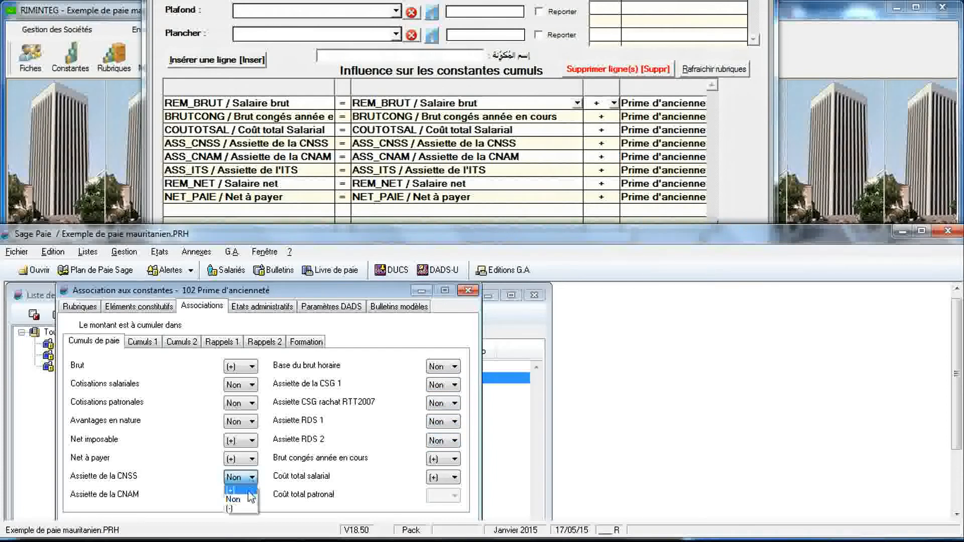
click(250, 491)
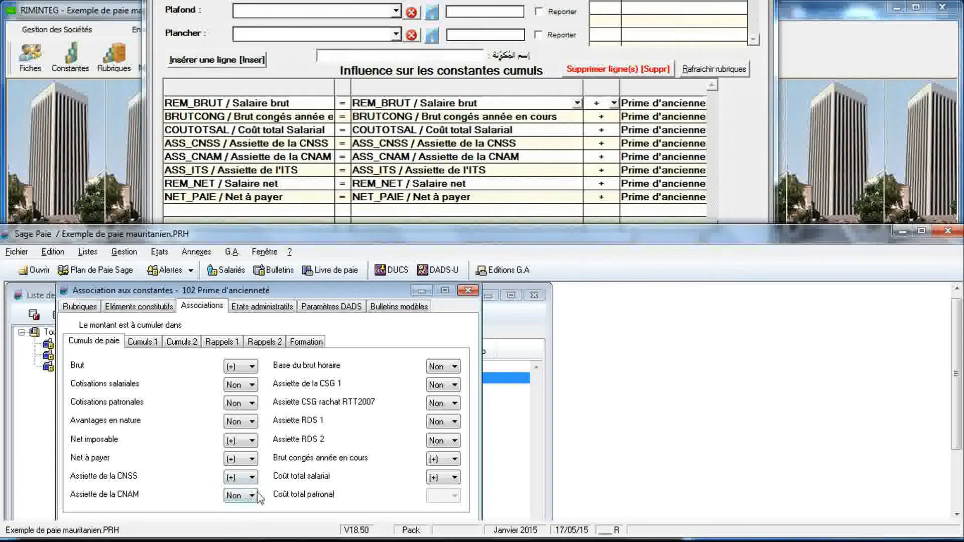
click(254, 496)
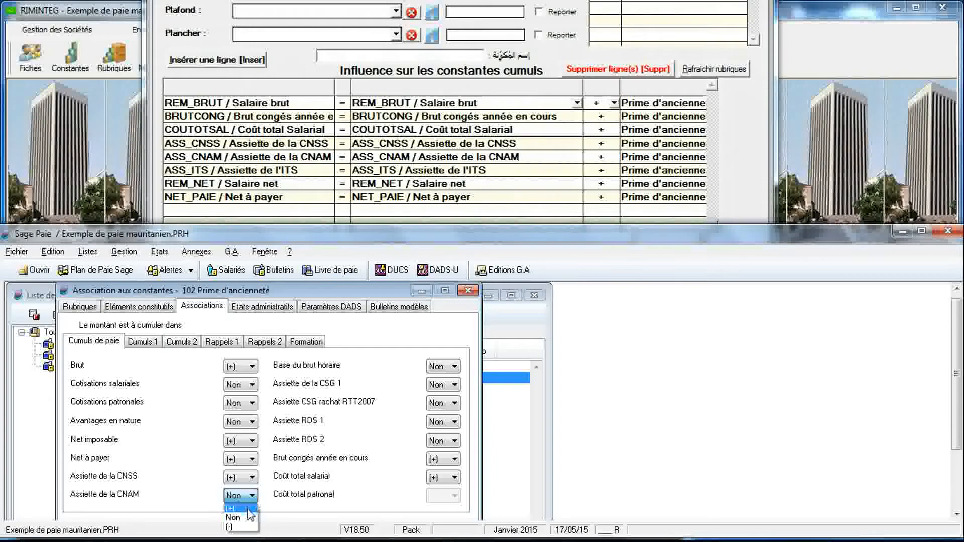
click(247, 509)
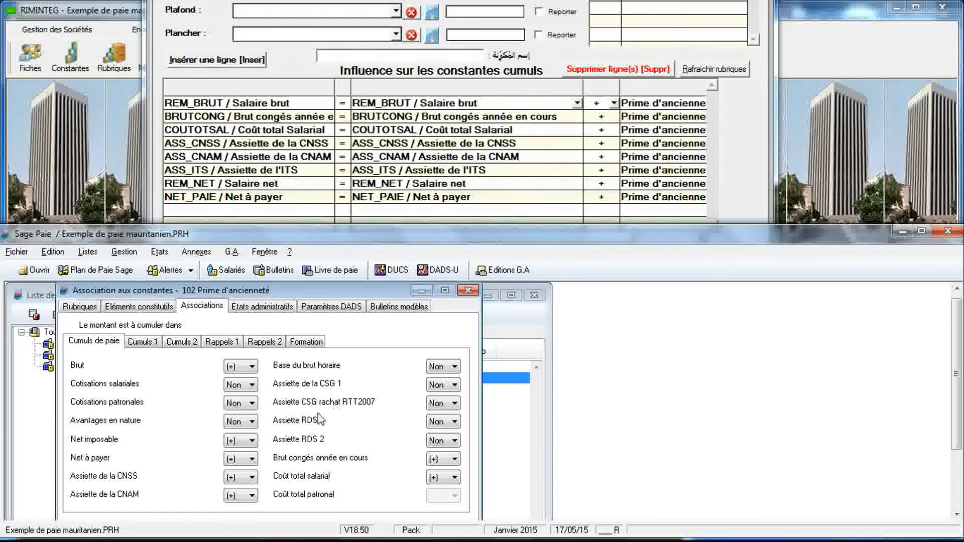
Set Net à payer to (+) in the Cumuls 1 associations, then return to Cumuls de paie and switch to RIMINTEG.
click(146, 345)
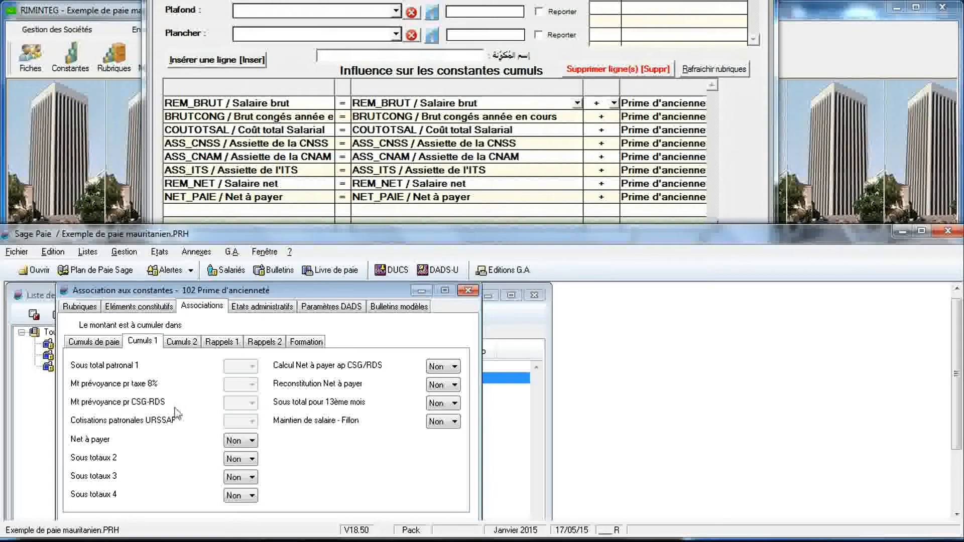
click(253, 441)
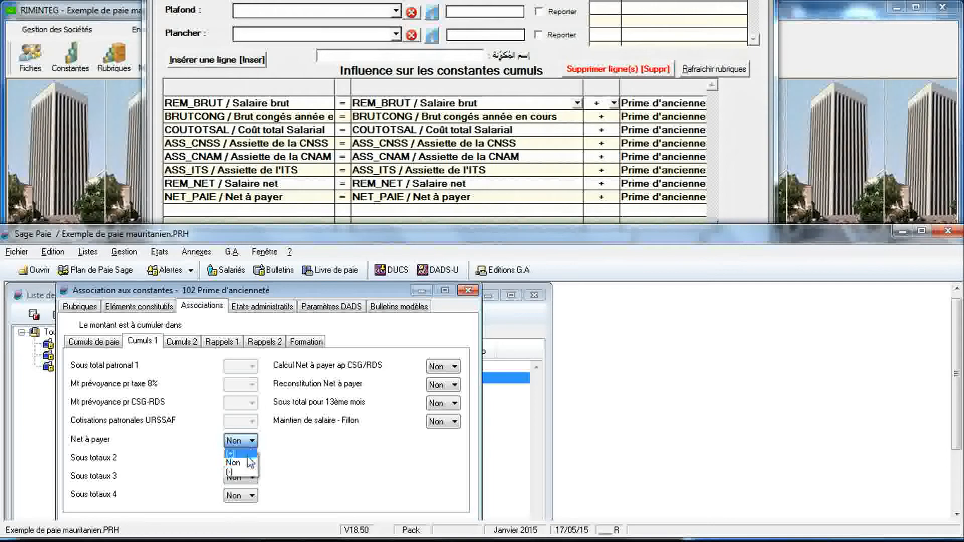
click(237, 454)
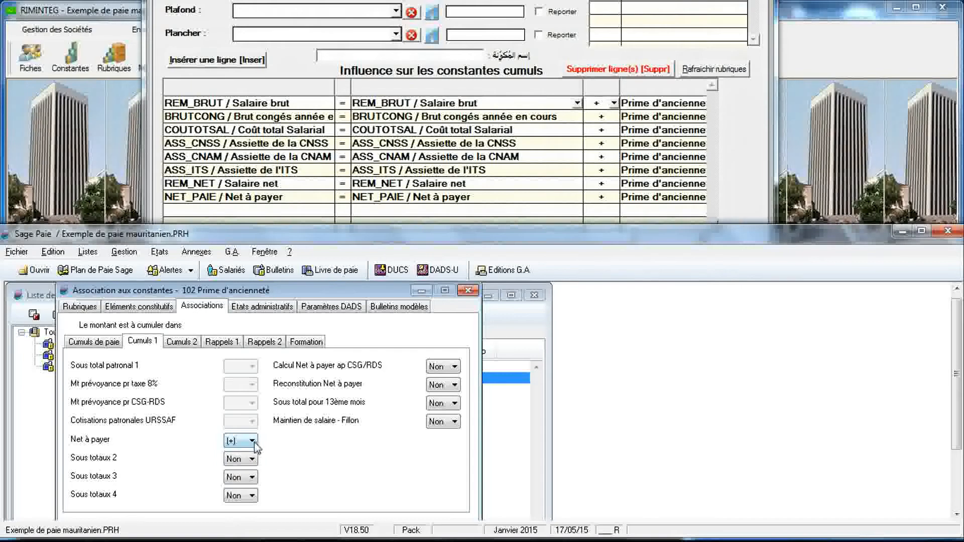
click(96, 342)
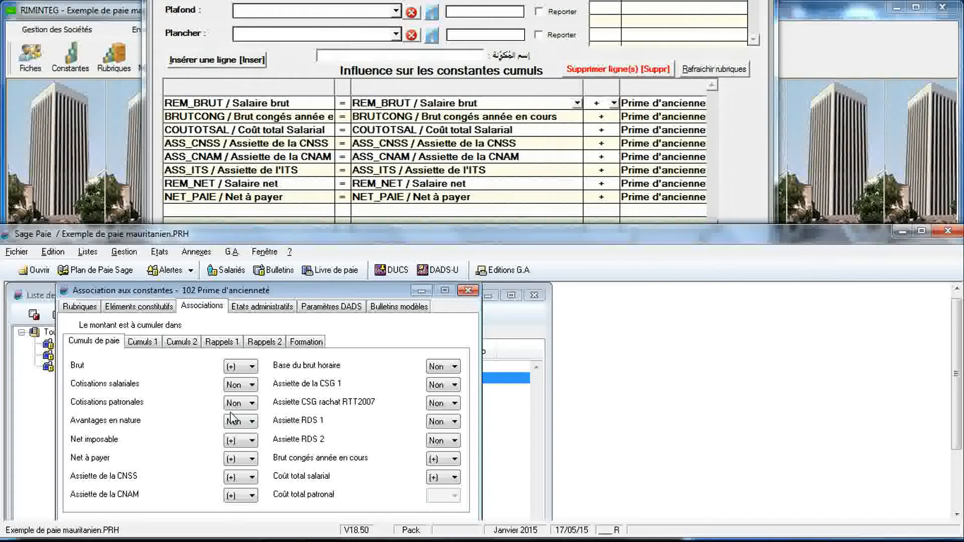
click(757, 173)
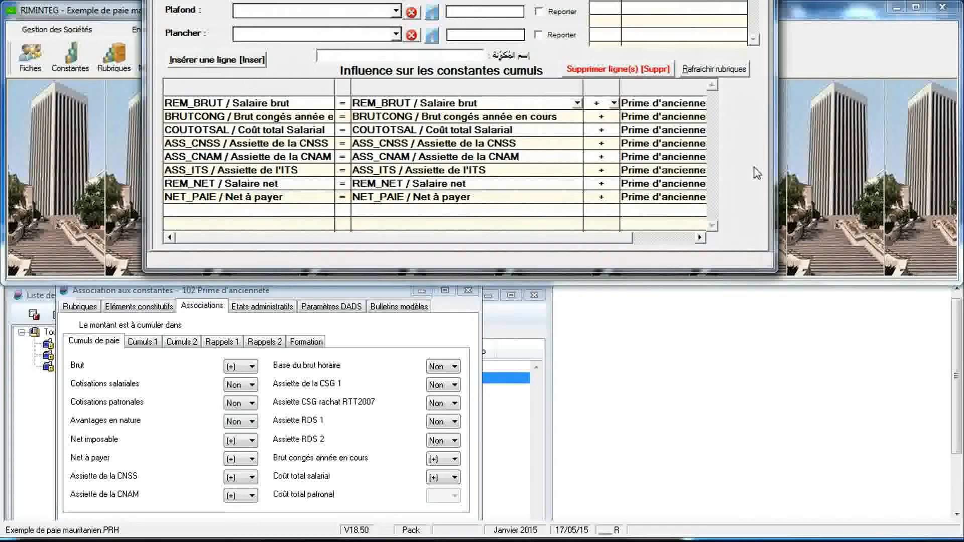
Set rubrique 102's formula structure to Base X Taux in RIMINTEG, with REM_BASE / Salaire de base as the Base.
drag(757, 173, 768, 422)
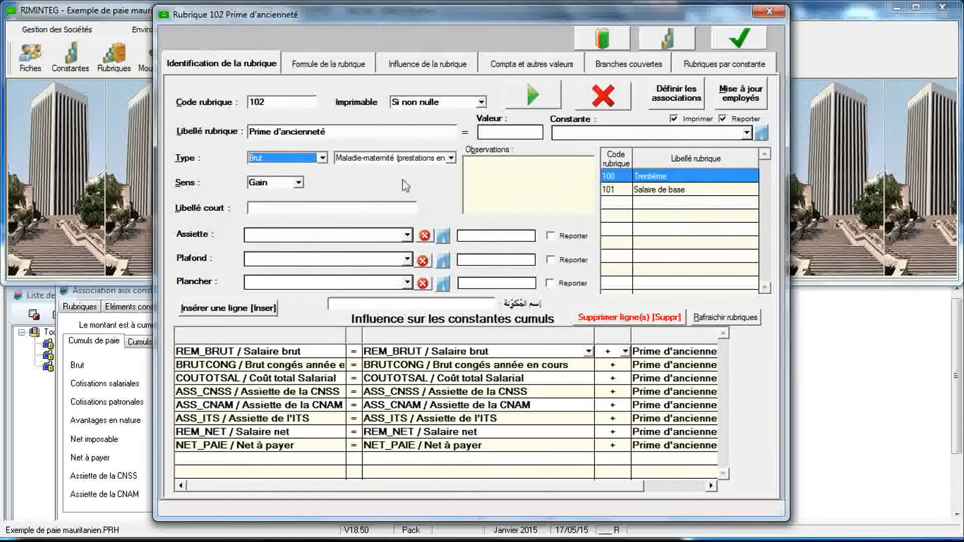
click(324, 72)
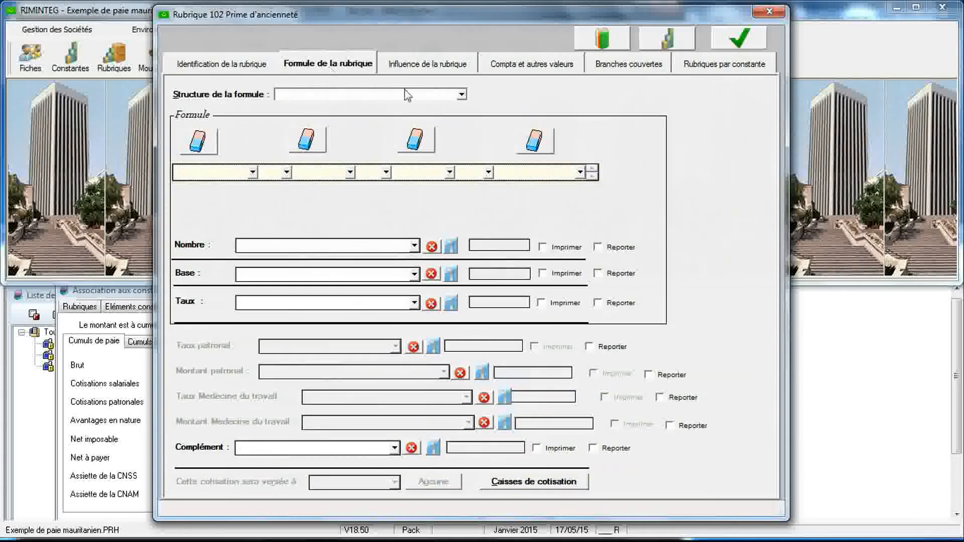
click(461, 94)
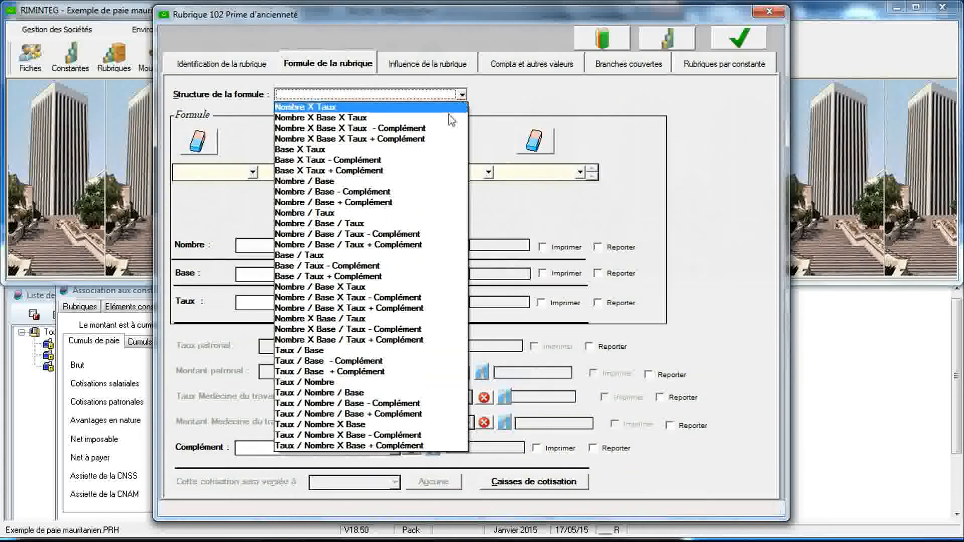
click(437, 156)
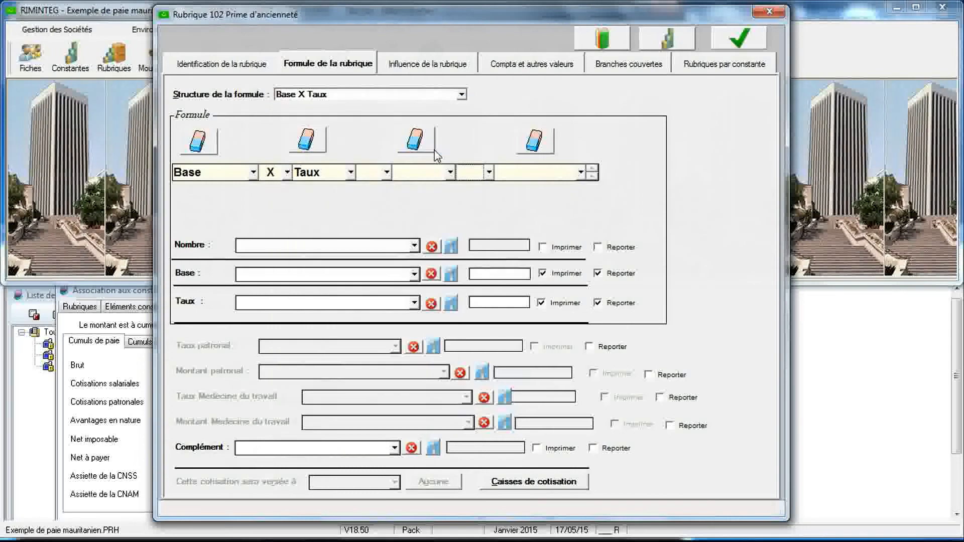
click(415, 275)
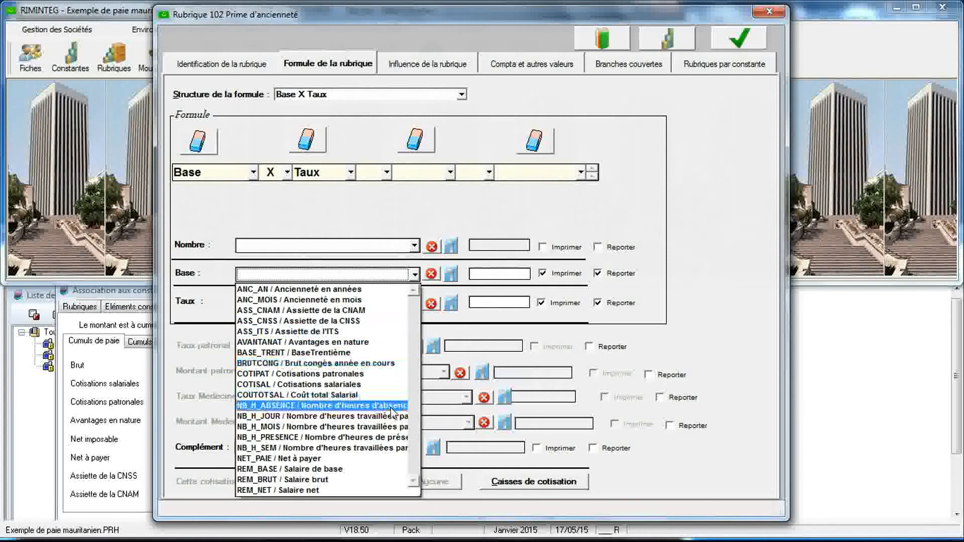
click(376, 469)
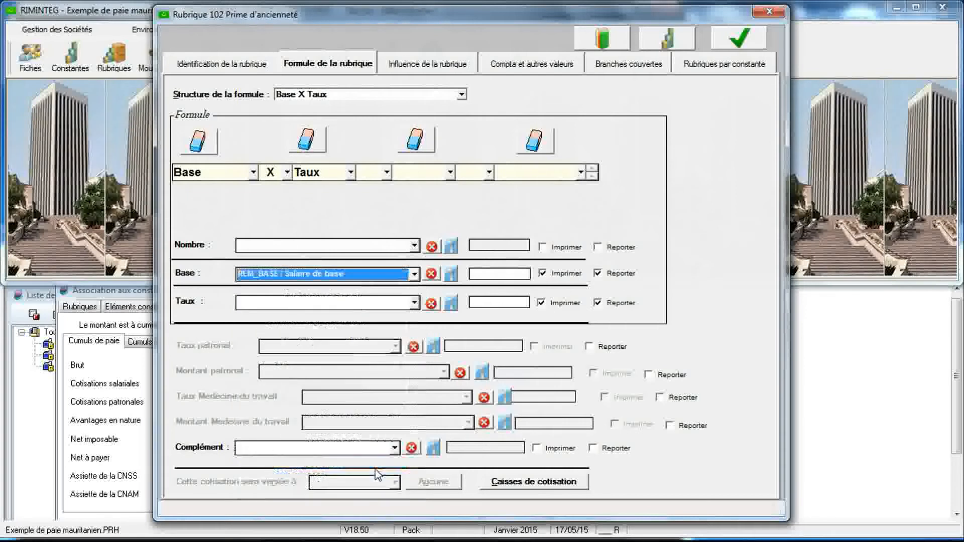
click(415, 304)
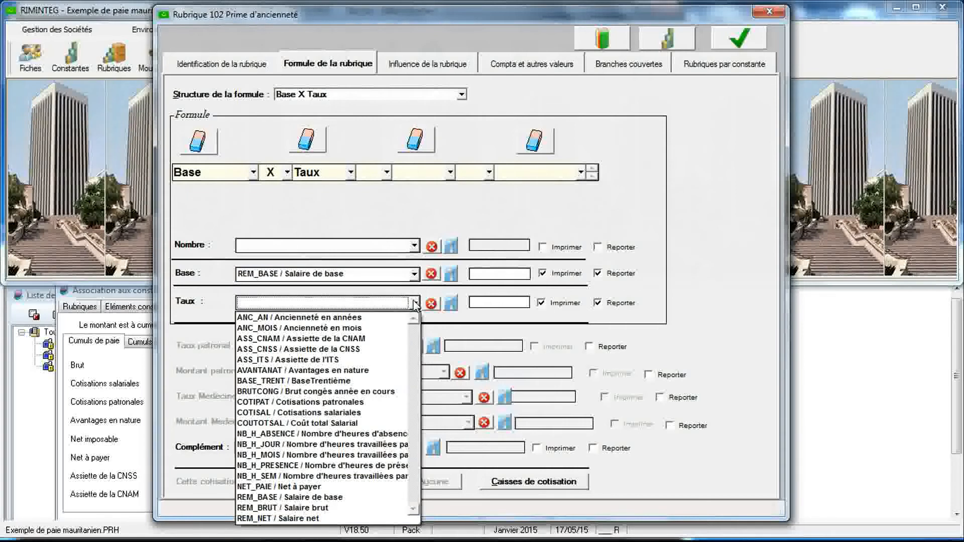
click(415, 304)
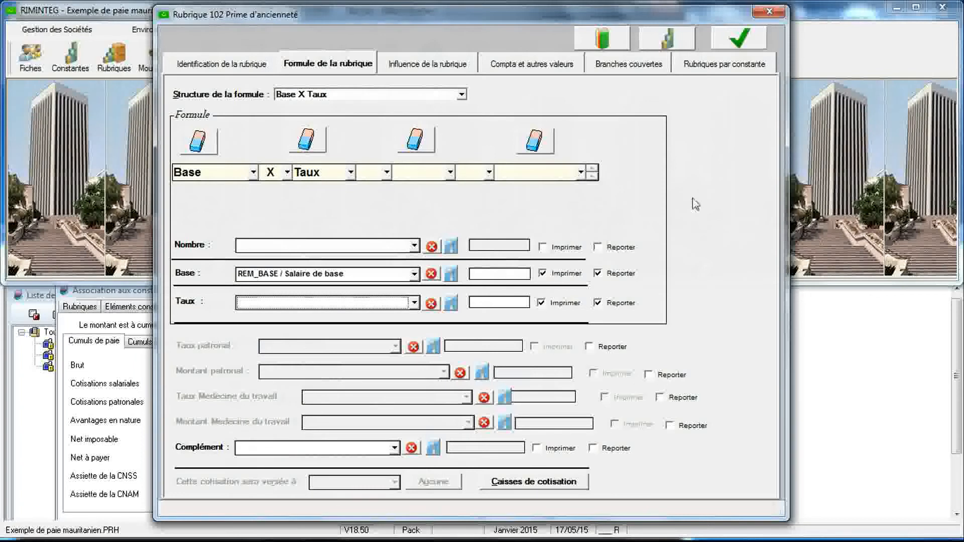
Switch to Sage Paie and set the formula in rubrique 102's constituent elements to Base x Taux.
drag(692, 199, 698, 152)
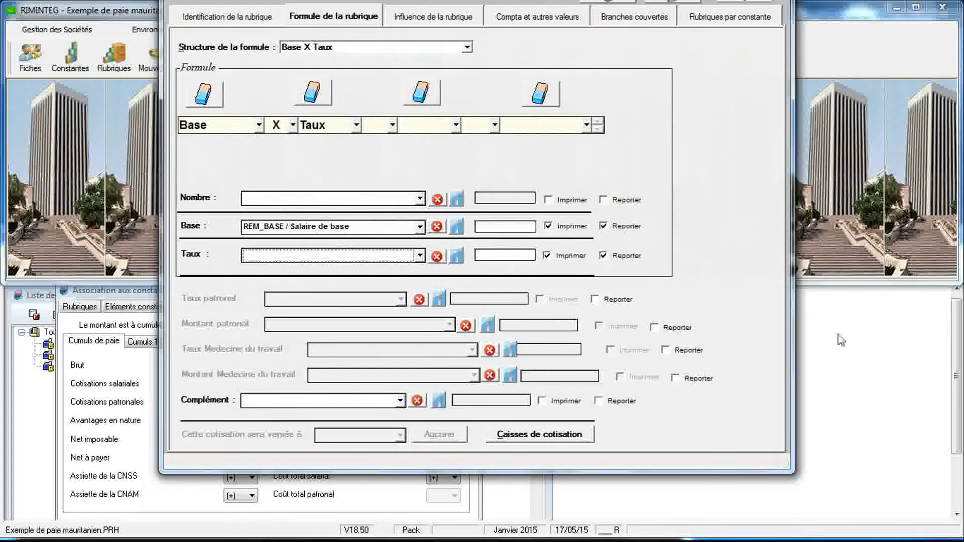
click(862, 357)
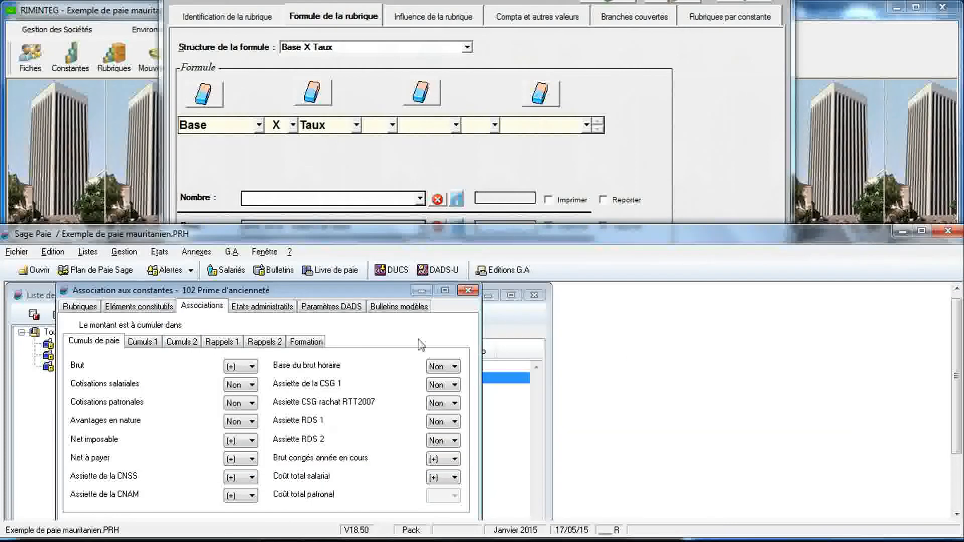
click(155, 309)
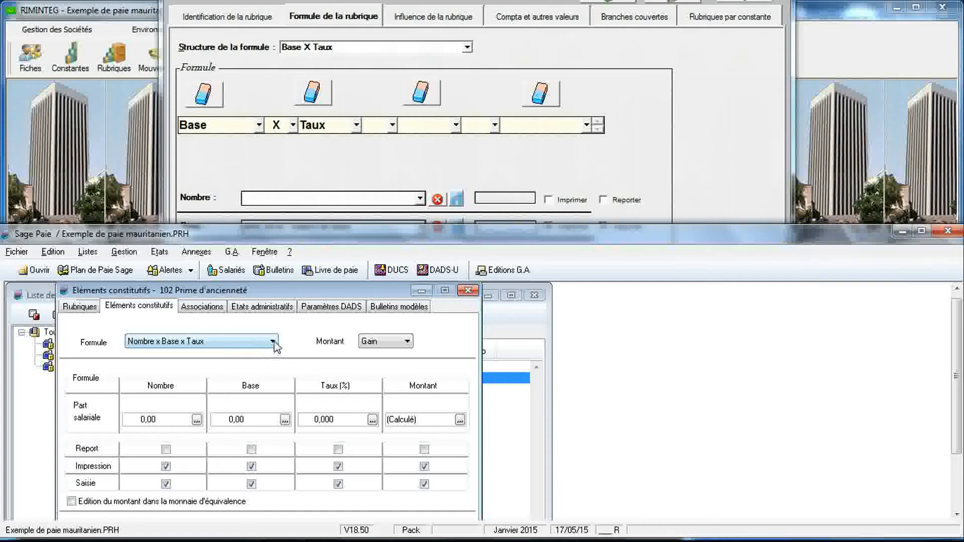
click(272, 342)
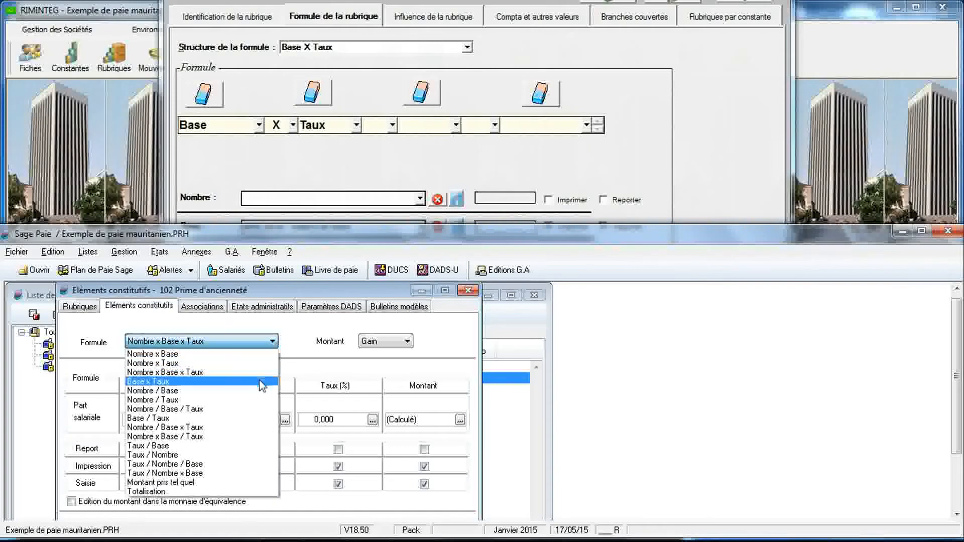
click(262, 383)
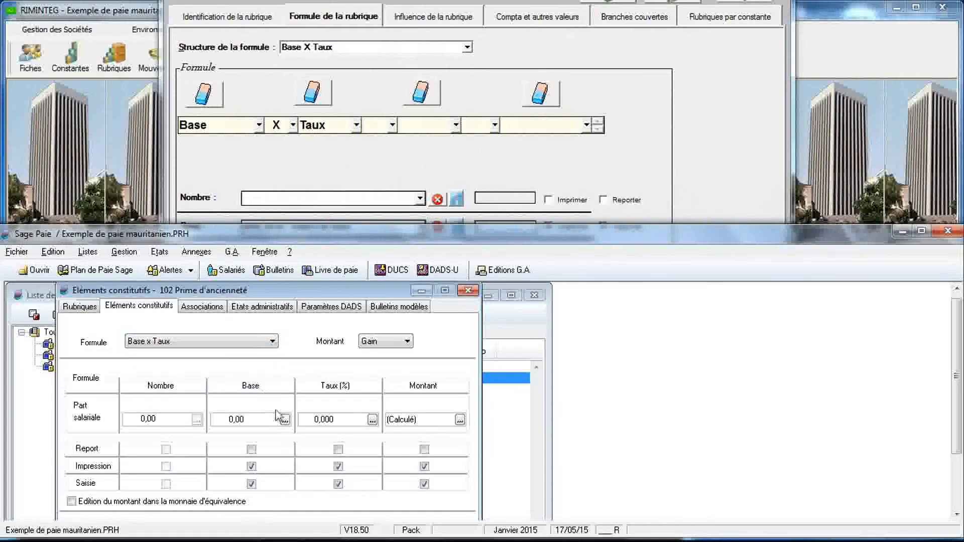
Check the Base constant in RIMINTEG and assign the matching constant REM_BASE to the Base in Sage Paie.
click(704, 193)
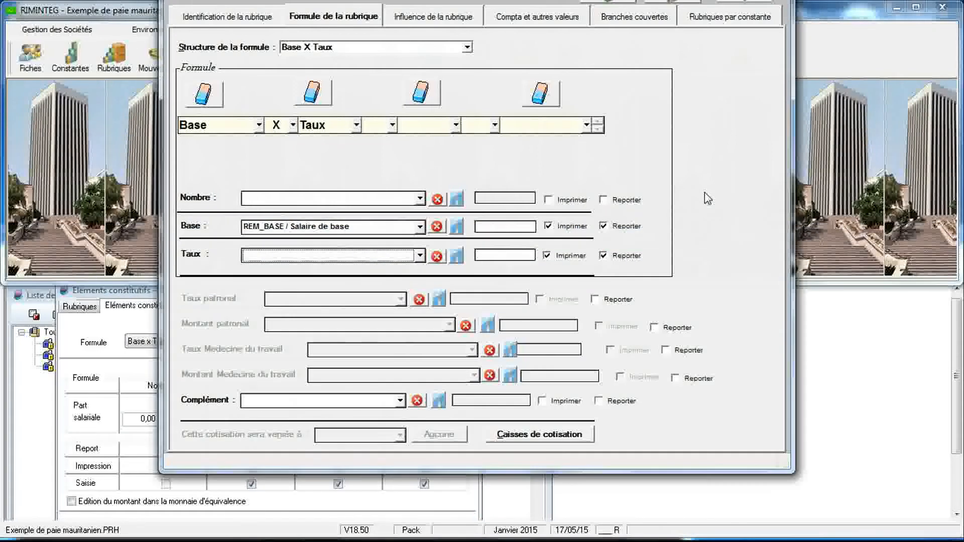
drag(705, 193, 706, 146)
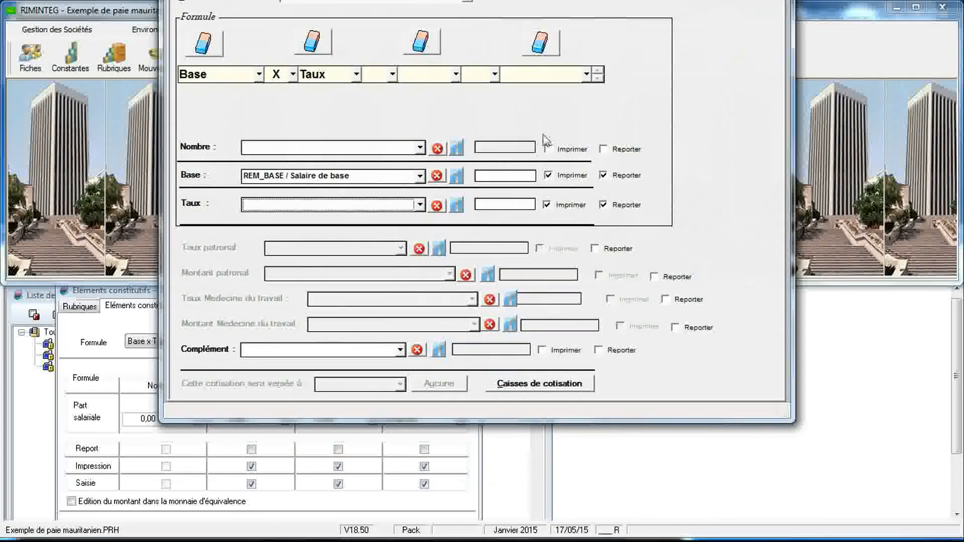
click(423, 176)
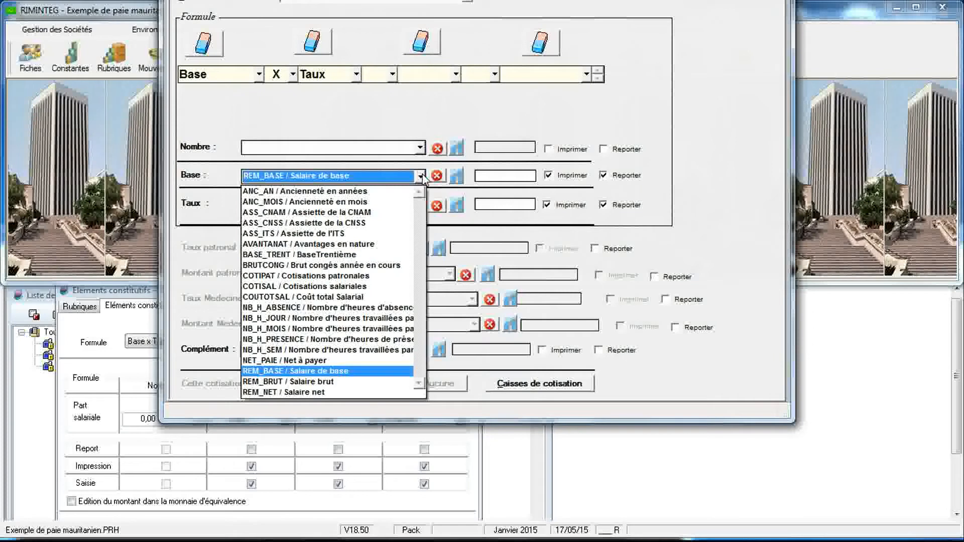
click(422, 177)
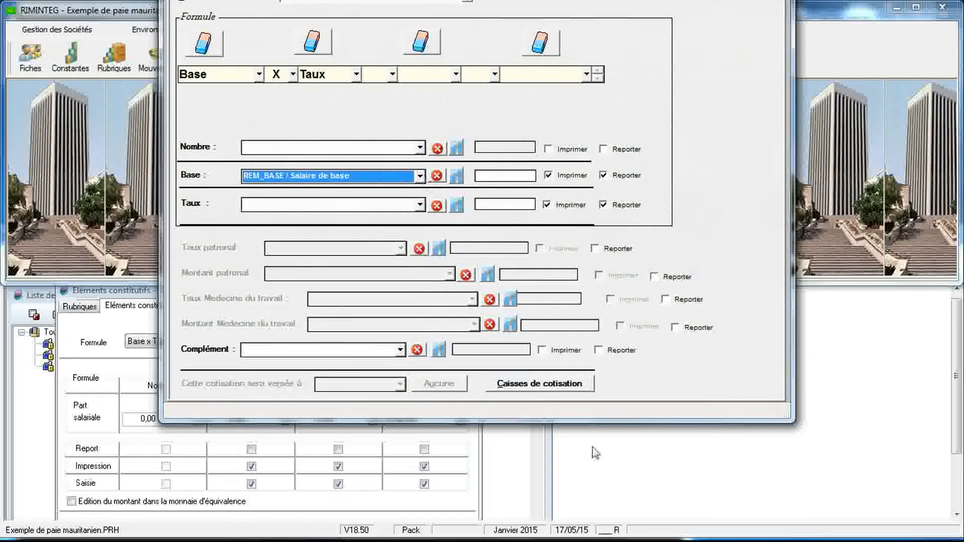
click(610, 457)
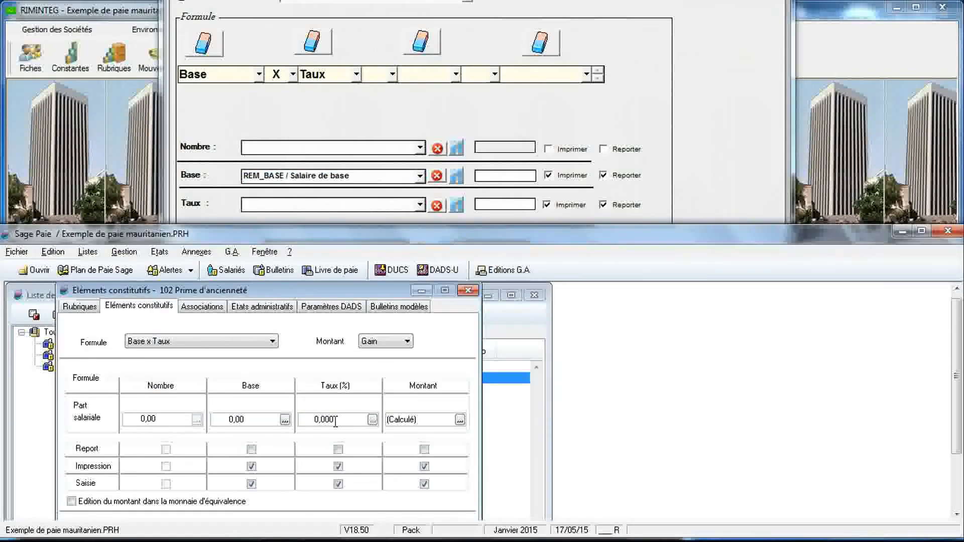
click(285, 419)
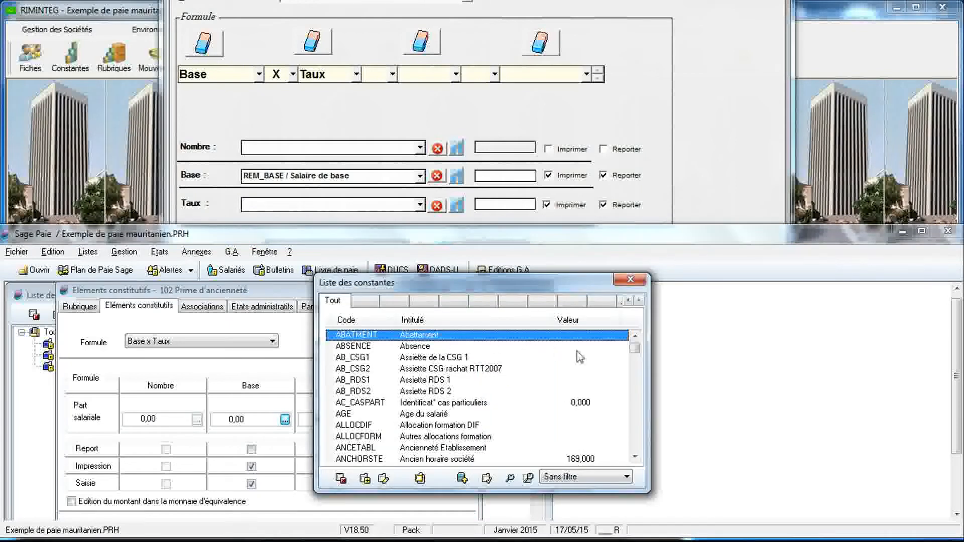
drag(636, 353, 646, 429)
click(490, 407)
double_click(488, 404)
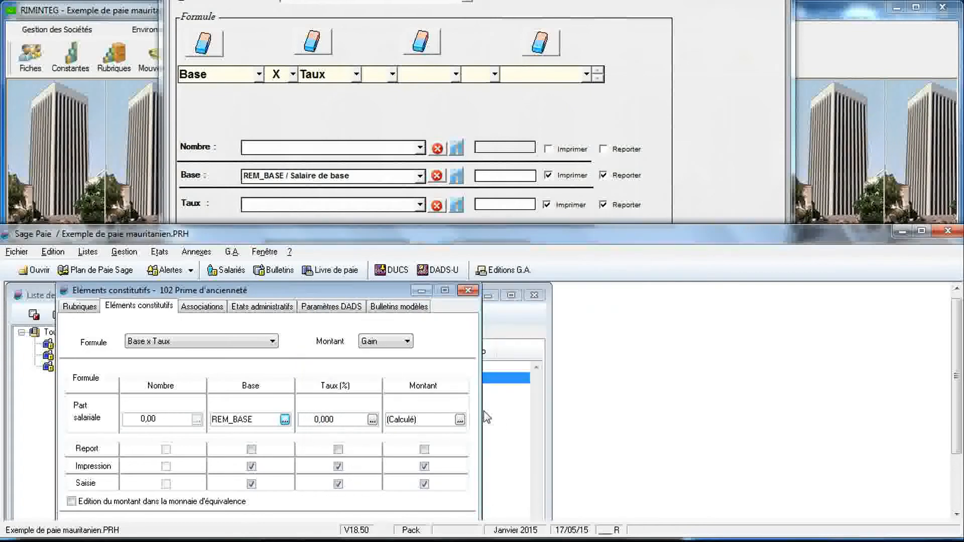
Try the constant ANCTAUX (Taux d'ancienneté du salarié) as the formula's Taux (%), and clear that value again.
click(372, 420)
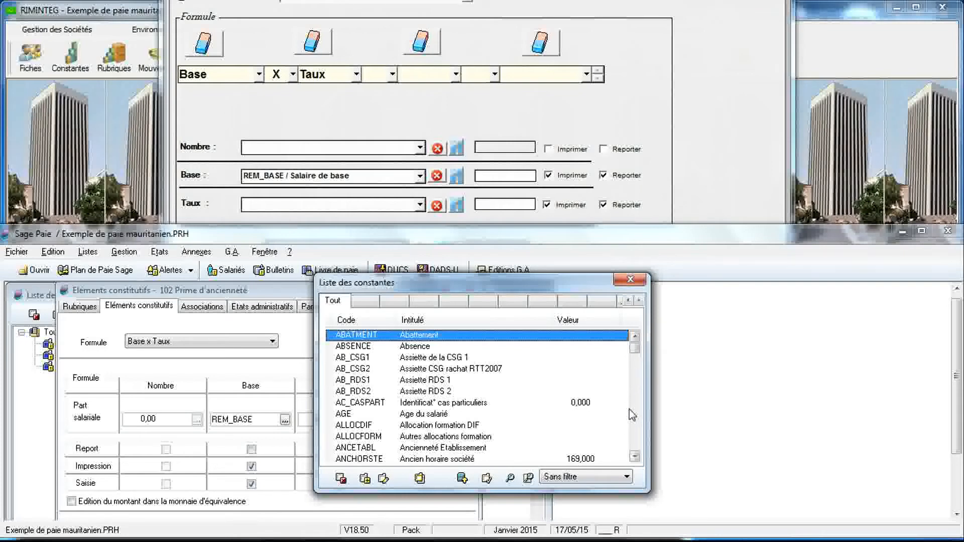
click(635, 458)
click(635, 458)
click(635, 459)
click(635, 459)
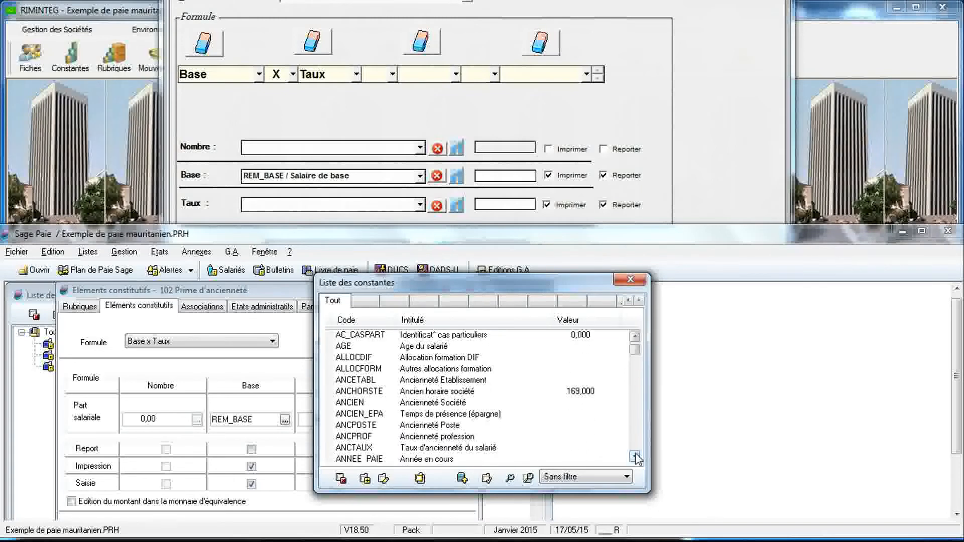
click(466, 448)
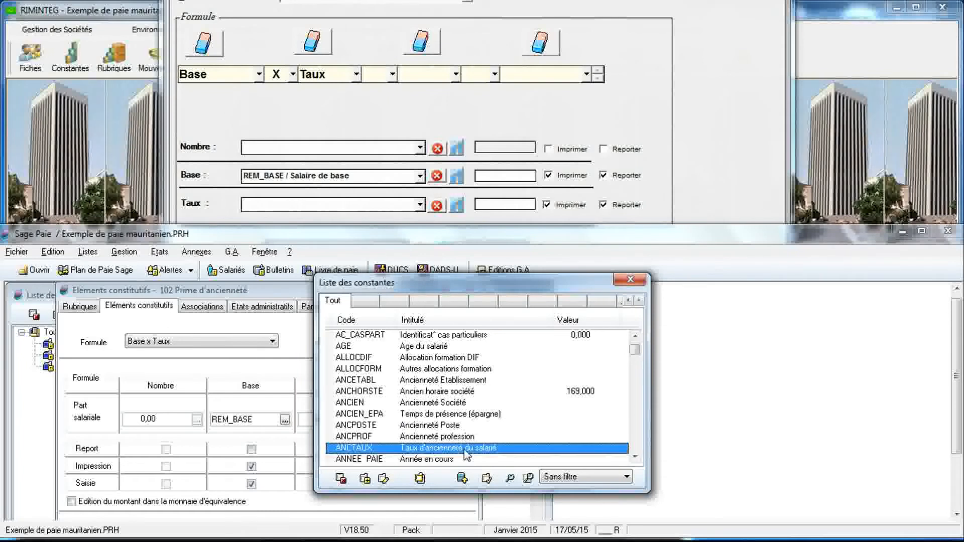
double_click(466, 450)
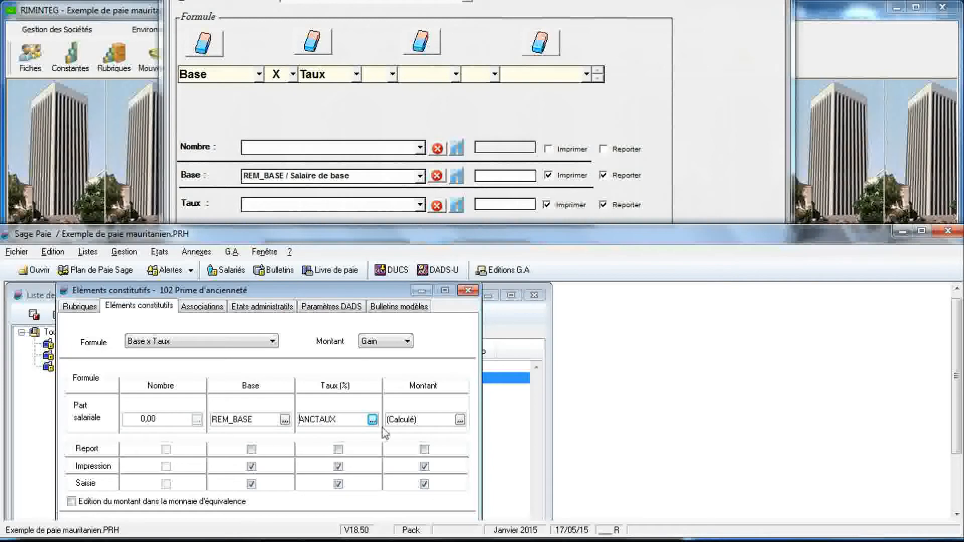
double_click(357, 418)
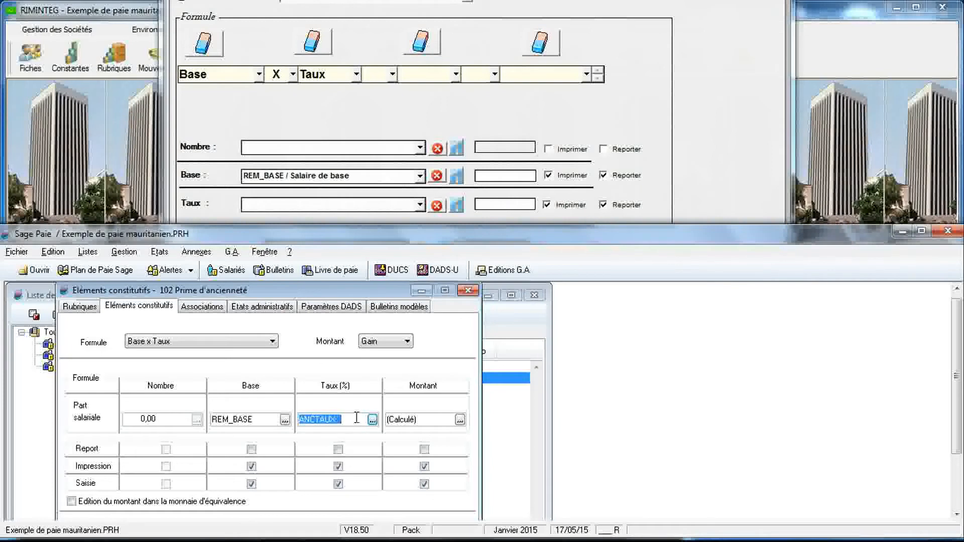
key(Delete)
Open the definition of constant ANCTAUX from the Taux's constants list, examine its test base and brackets, and close it.
click(372, 419)
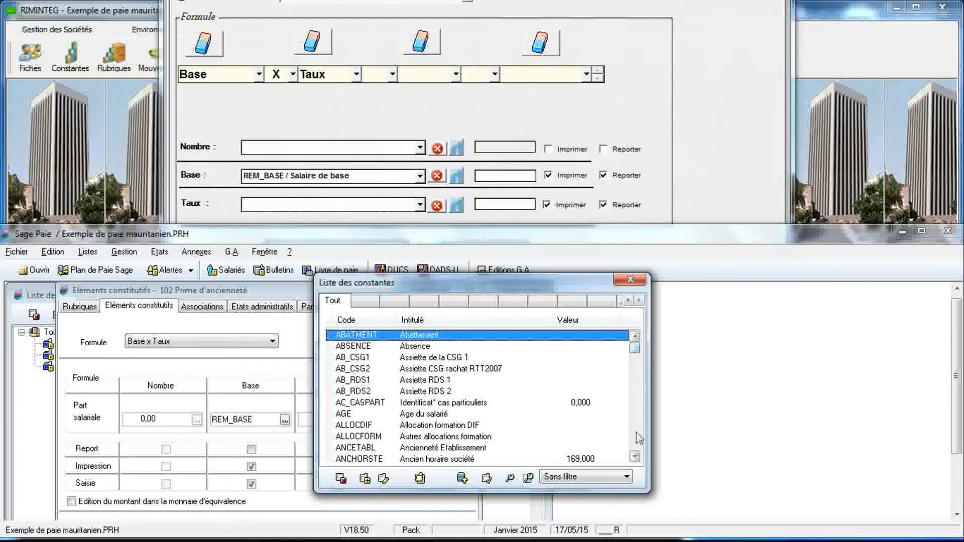
click(635, 456)
click(635, 456)
click(635, 457)
click(636, 457)
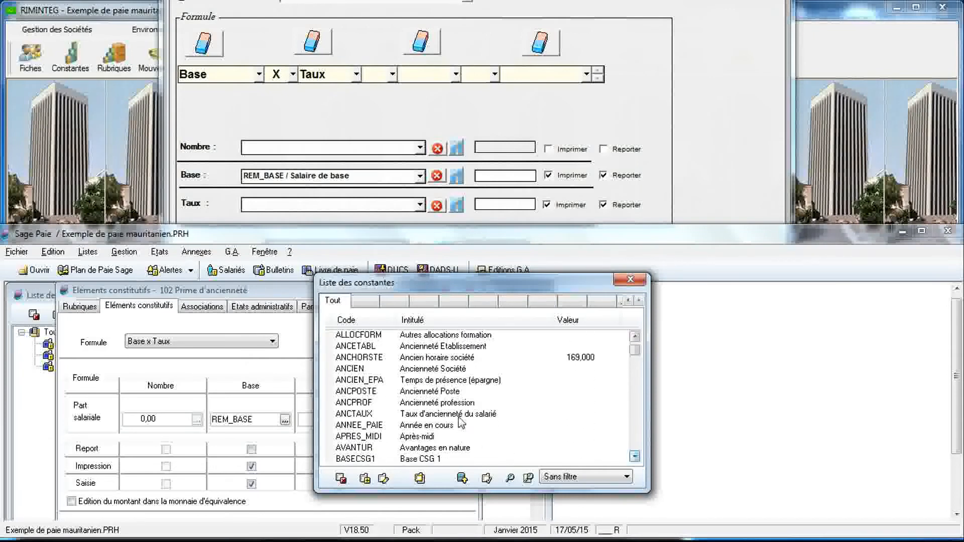
click(459, 415)
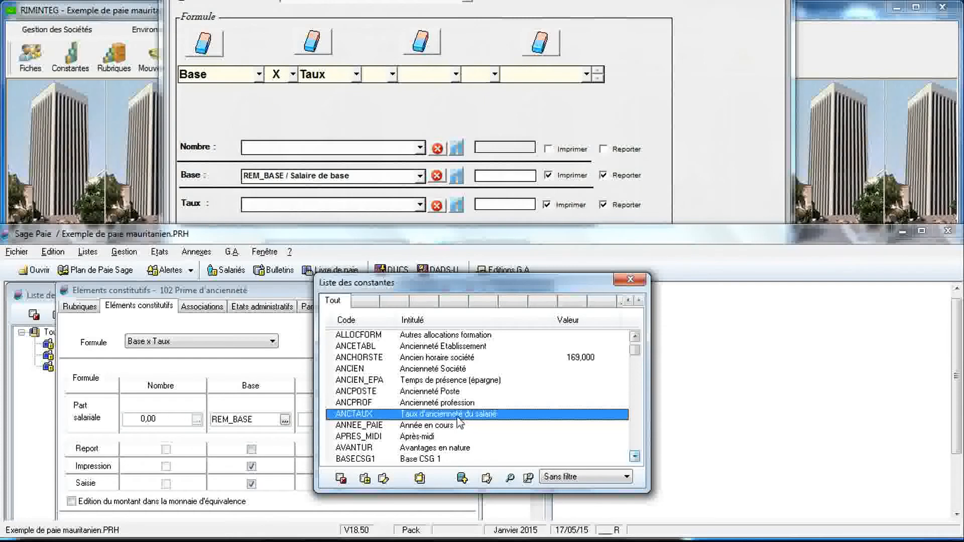
click(385, 479)
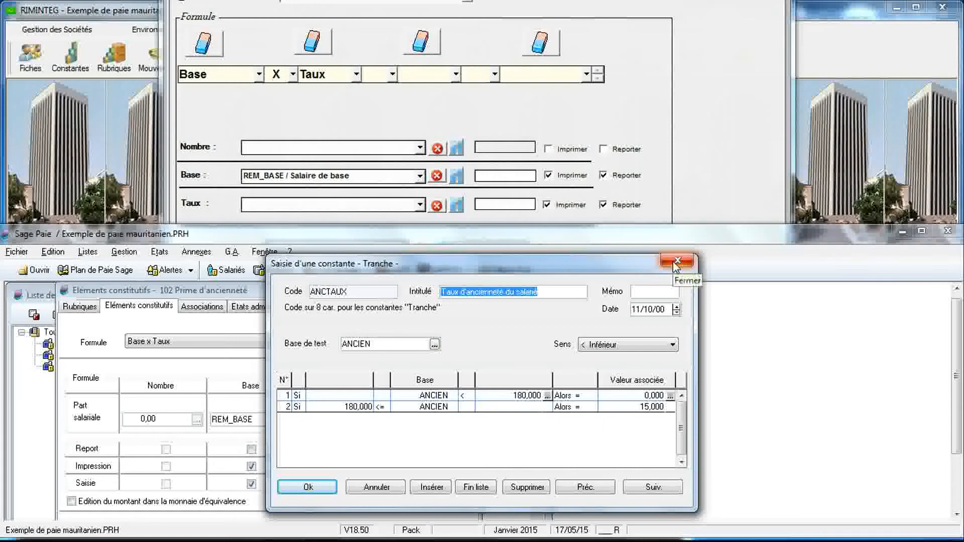
click(676, 262)
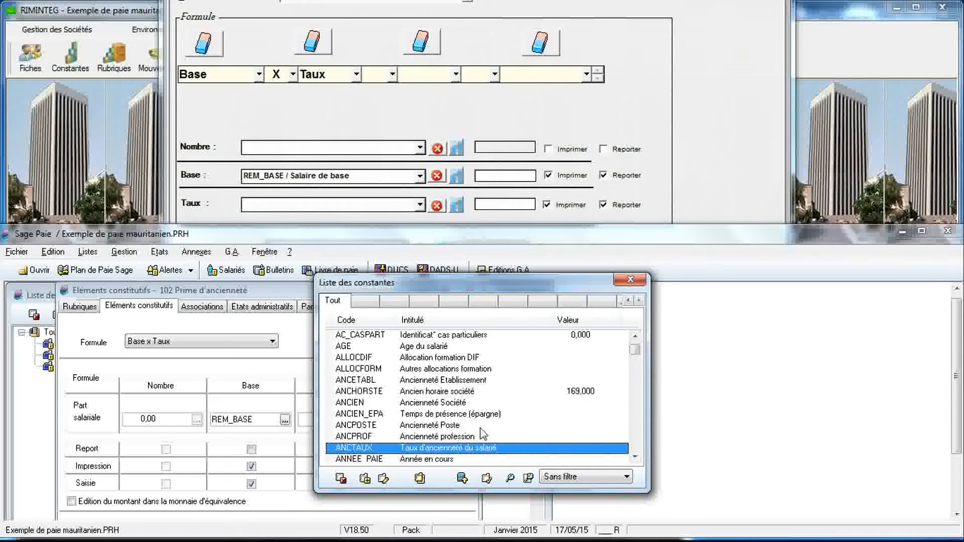
Switch to RIMINTEG and fill in a new constant with code TAUX_ANC, label "Taux de l'ancienneté" and type Grille-Tranche.
click(709, 178)
drag(707, 174, 700, 276)
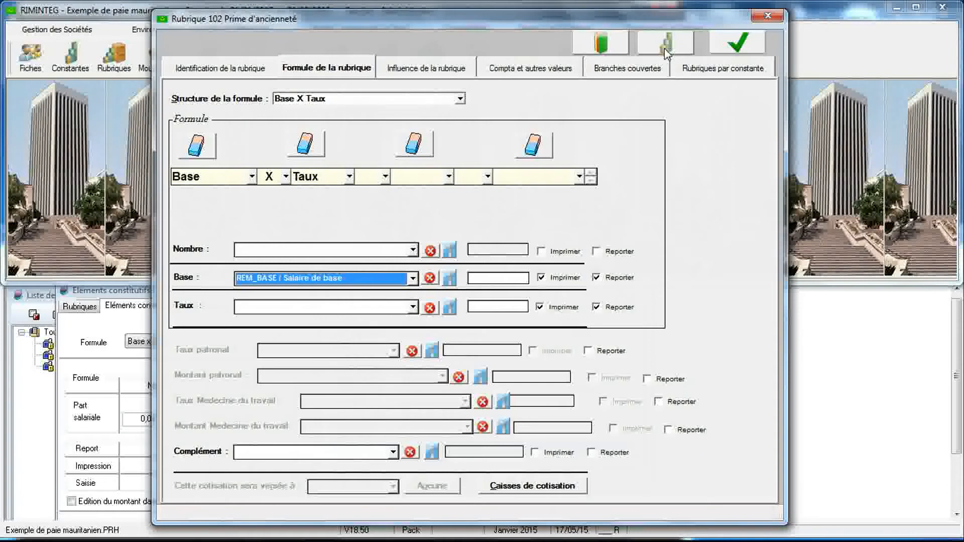
click(666, 53)
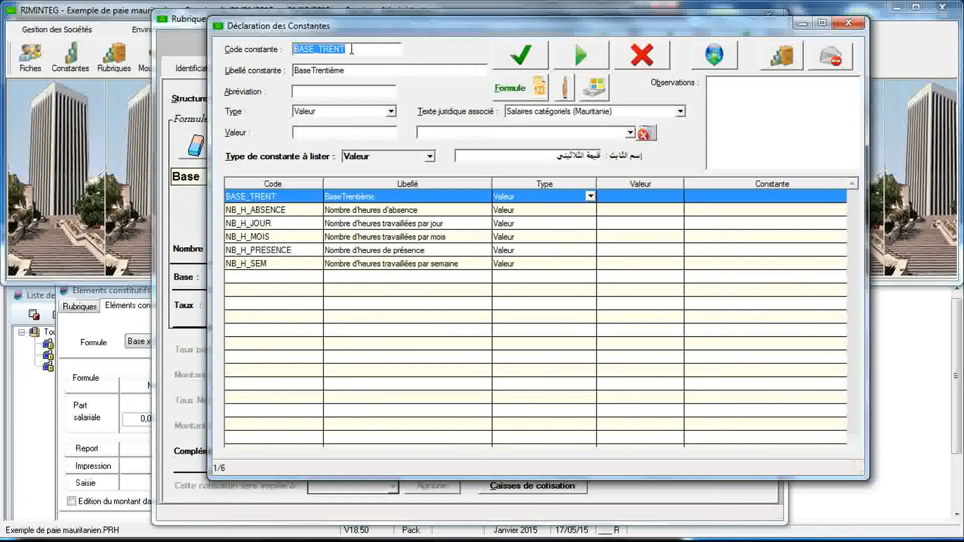
text(TAUX_ANC)
key(Tab)
text(Taux de l'ancienneté)
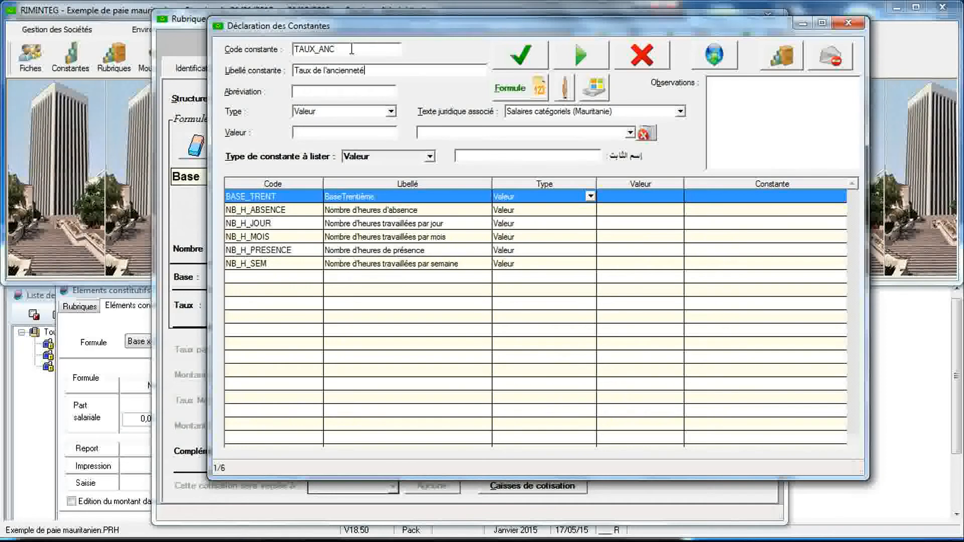
click(390, 112)
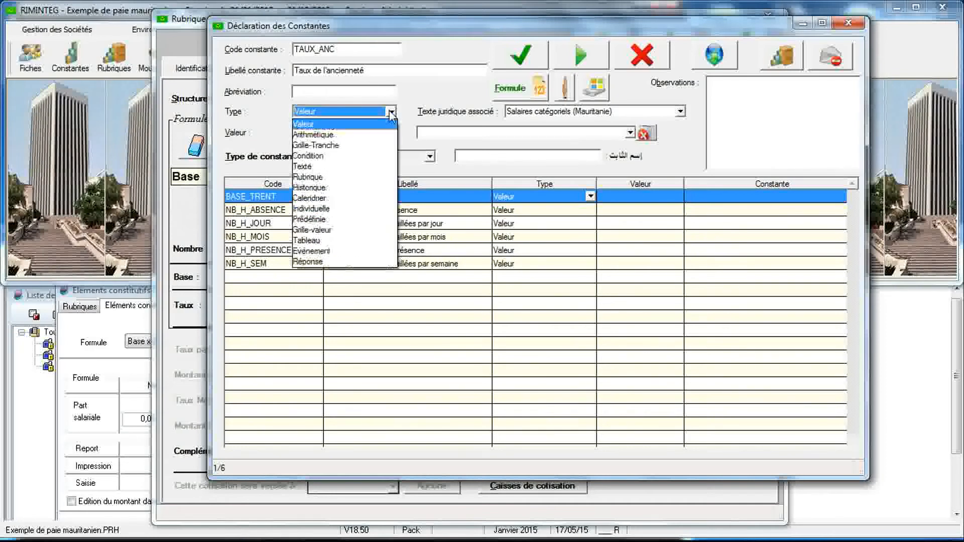
click(372, 153)
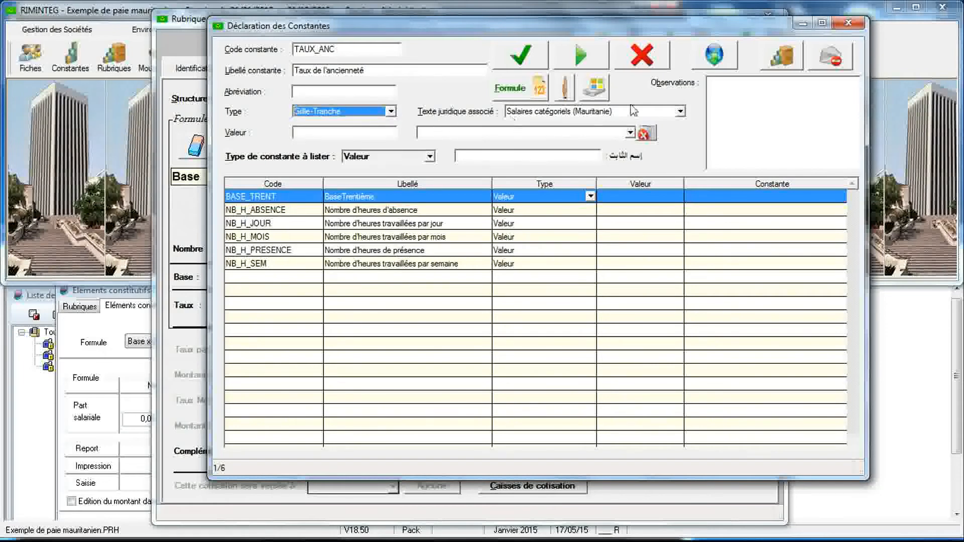
Associate the legal text "Taux de l'ancienneté (Mauritanie)" with the new constant TAUX_ANC.
click(681, 115)
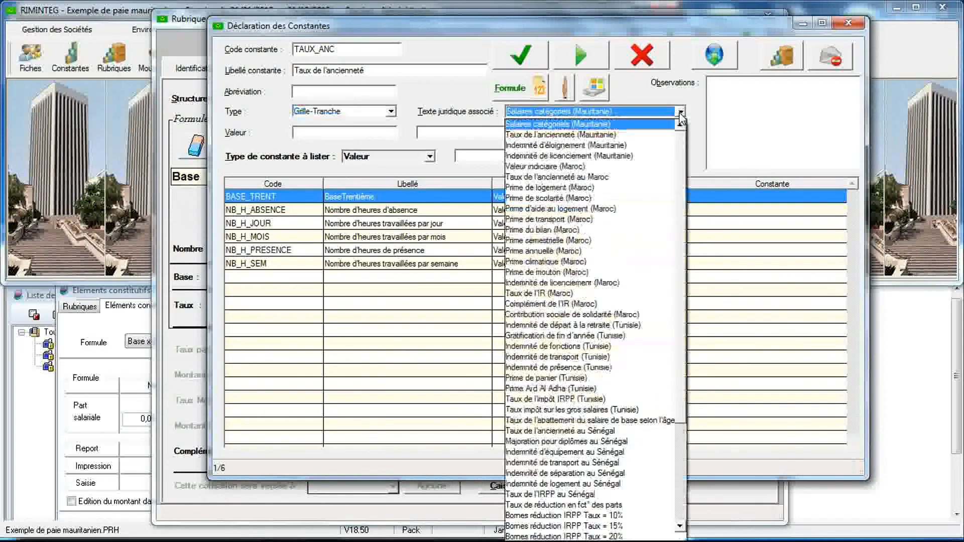
click(660, 137)
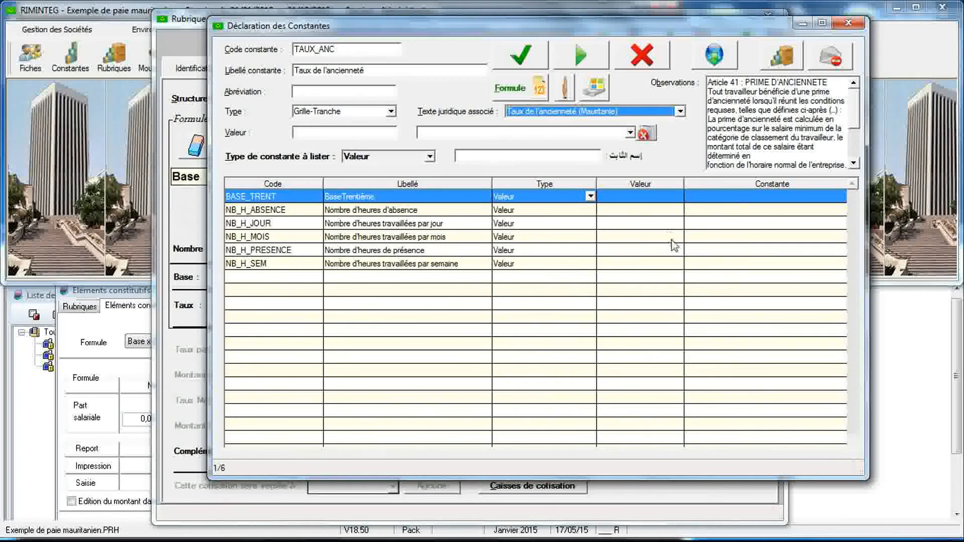
Switch to Sage Paie and start a new Tranche constant with code TAUX_ANC and title "Taux de l'ancienneté".
click(911, 375)
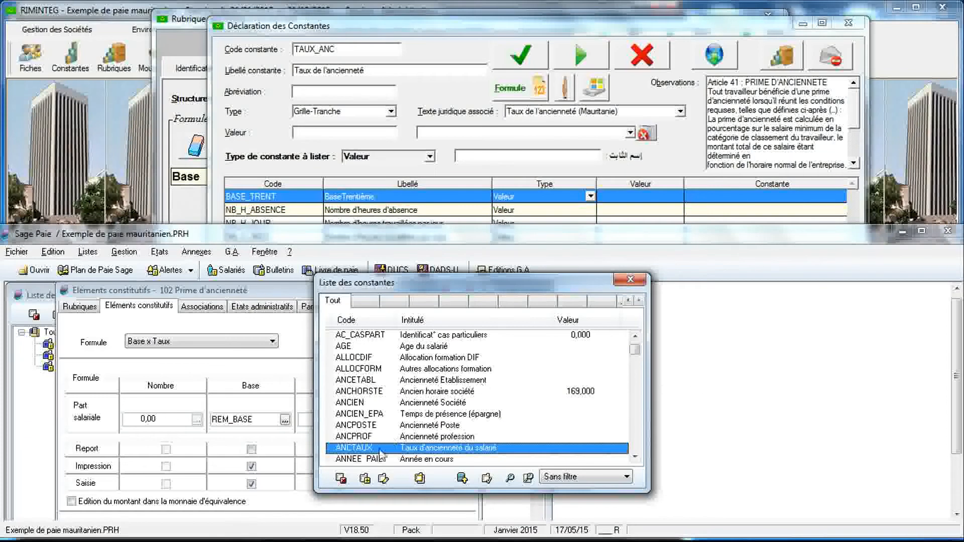
click(365, 479)
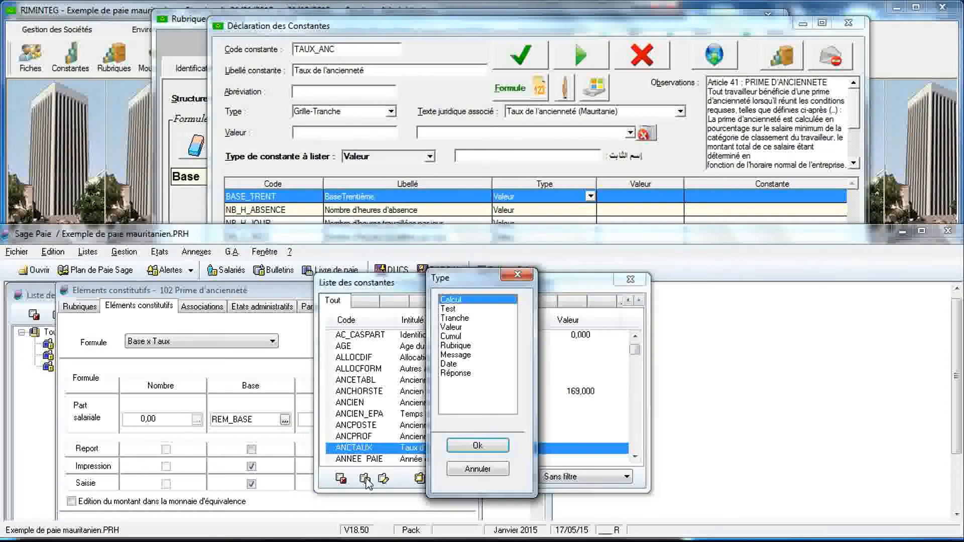
click(465, 318)
click(474, 445)
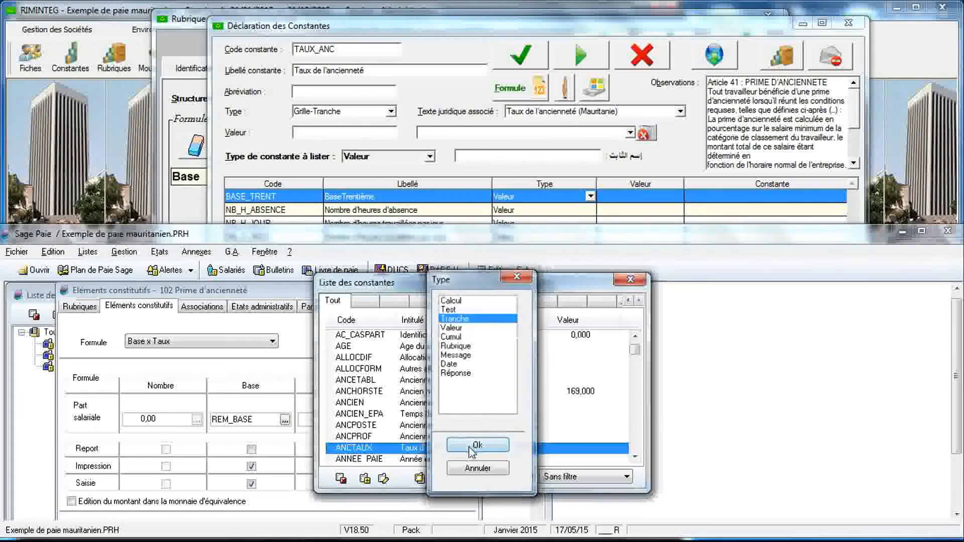
text(t)
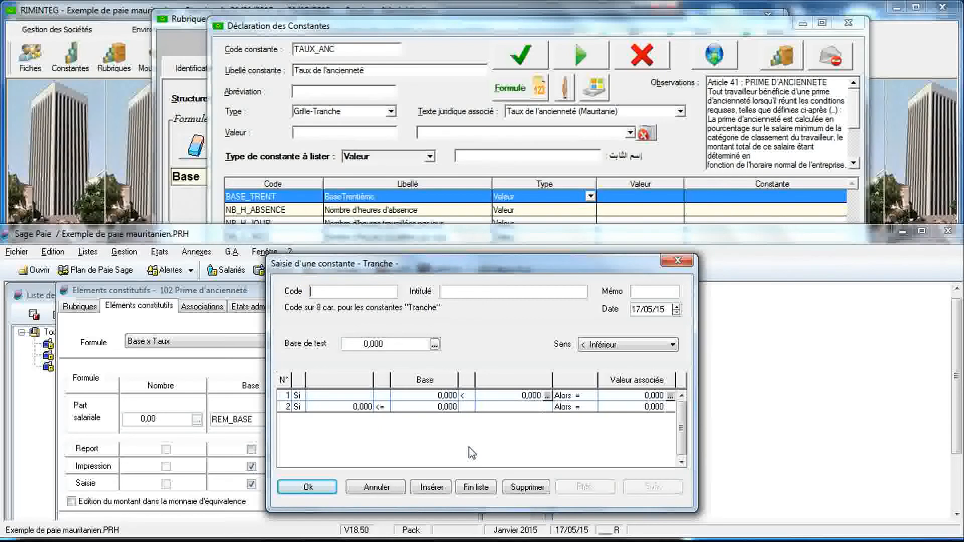
text(AUX_ANC)
key(Tab)
text(T)
text(aux de l'an)
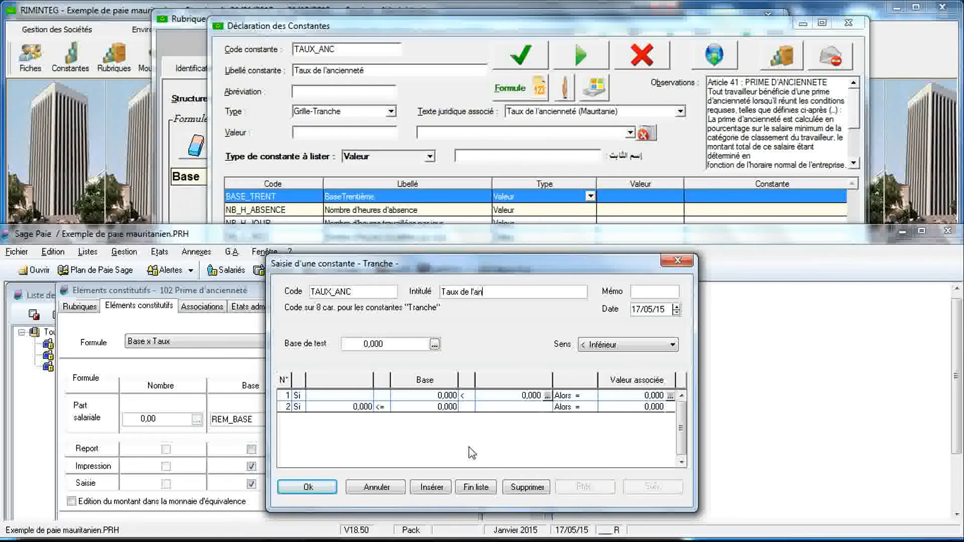
text(cienneté)
Return to RIMINTEG and validate the constant TAUX_ANC to open its grid description.
click(691, 145)
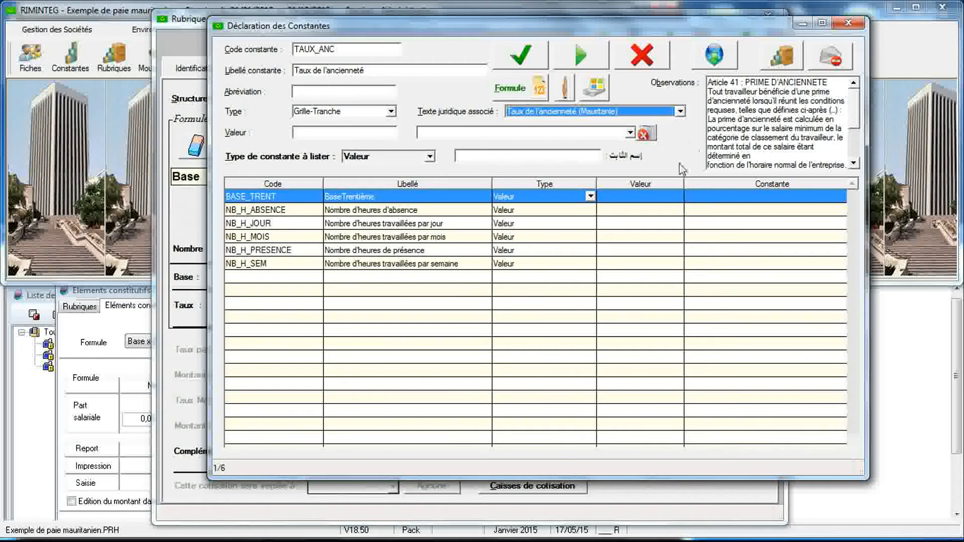
click(521, 61)
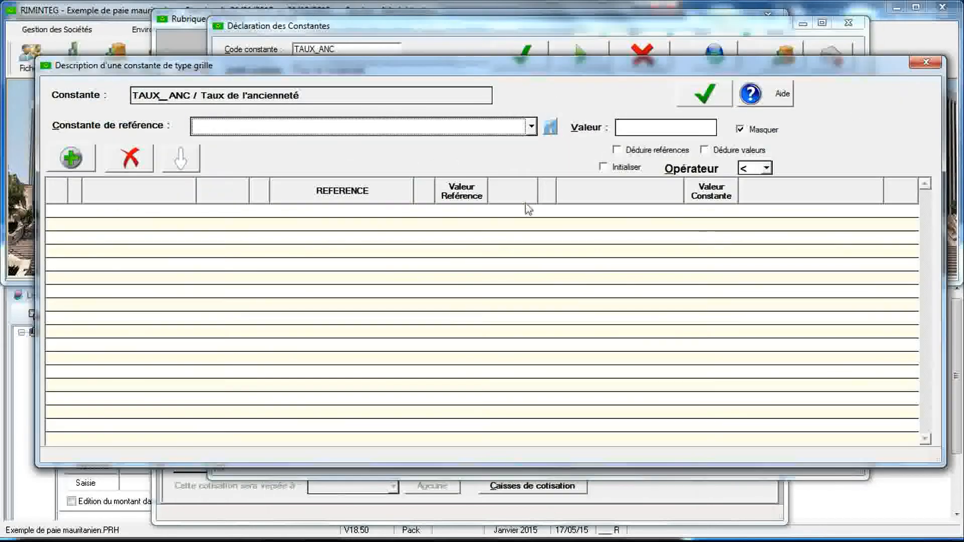
drag(557, 74, 554, 20)
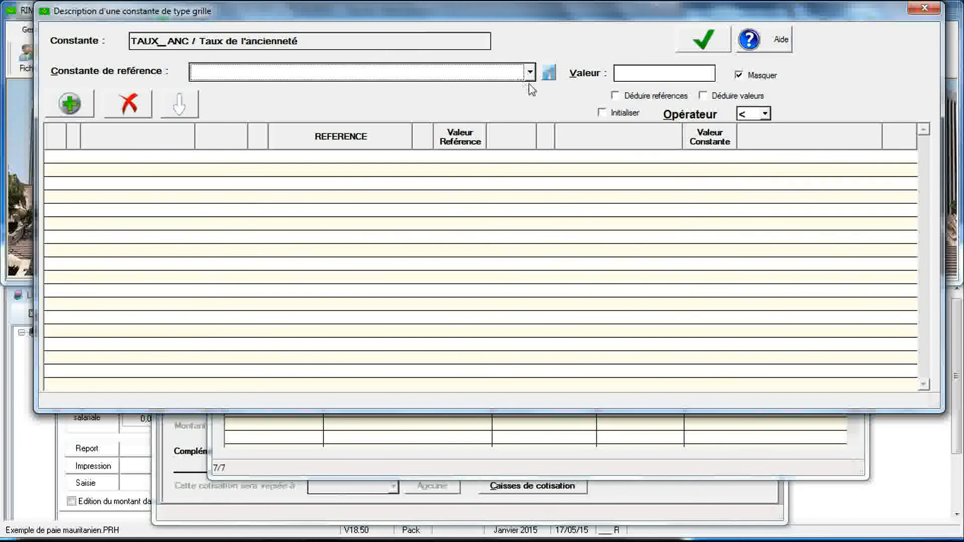
Unhide the observations of TAUX_ANC and read the Article 41 seniority bonus rules through to the end.
click(740, 76)
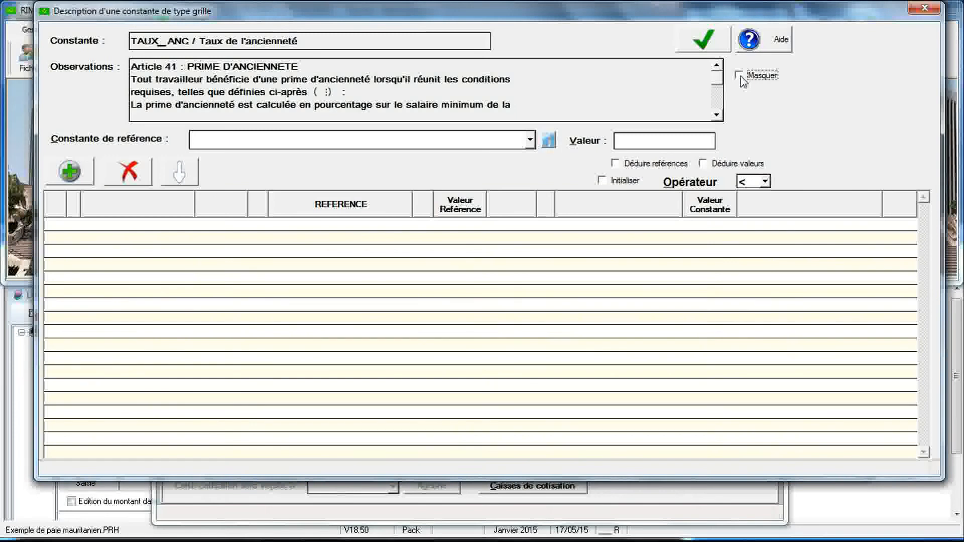
mouse_move(489, 93)
mouse_move(655, 71)
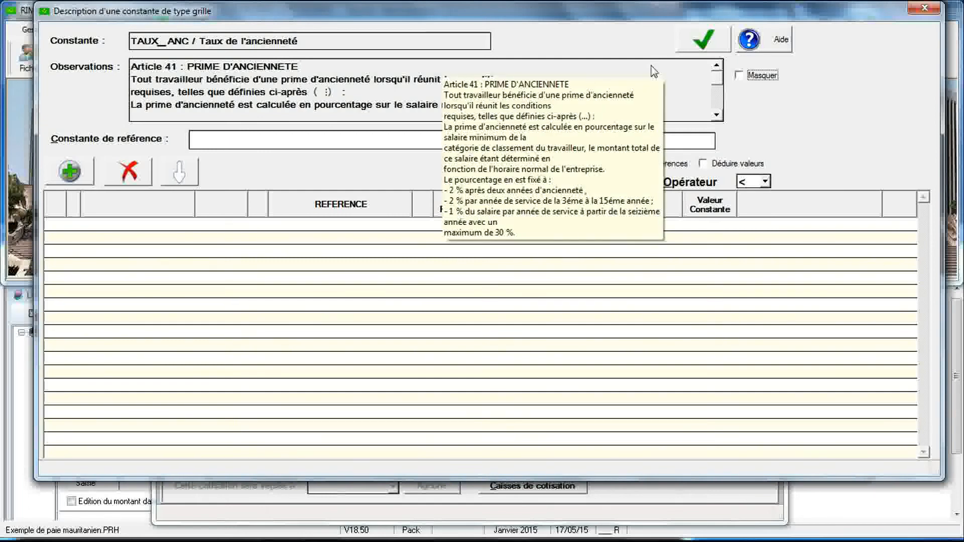
click(716, 115)
click(716, 115)
click(716, 116)
click(716, 116)
click(717, 115)
click(717, 116)
click(716, 115)
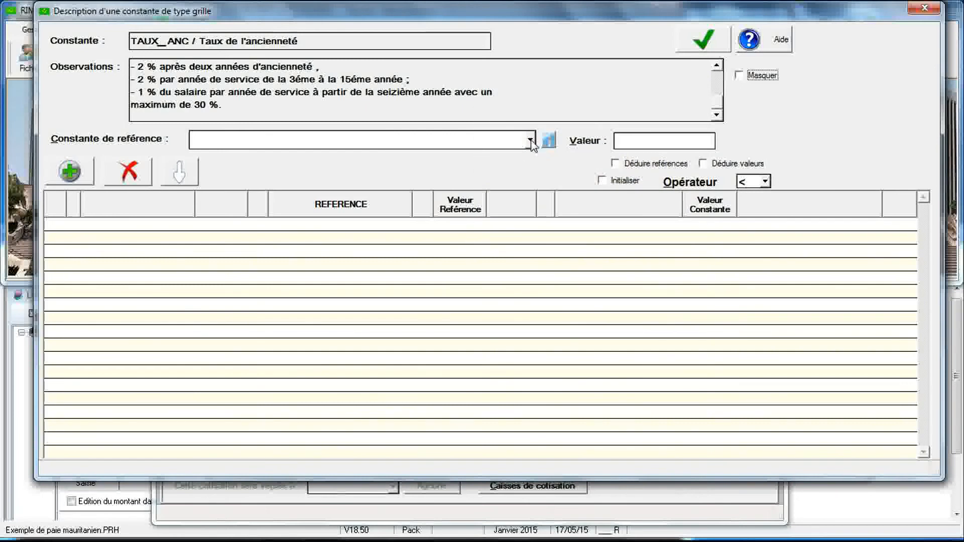
Set the grid's reference constant to ANC_AN / Ancienneté en années and its operator to <=.
click(531, 141)
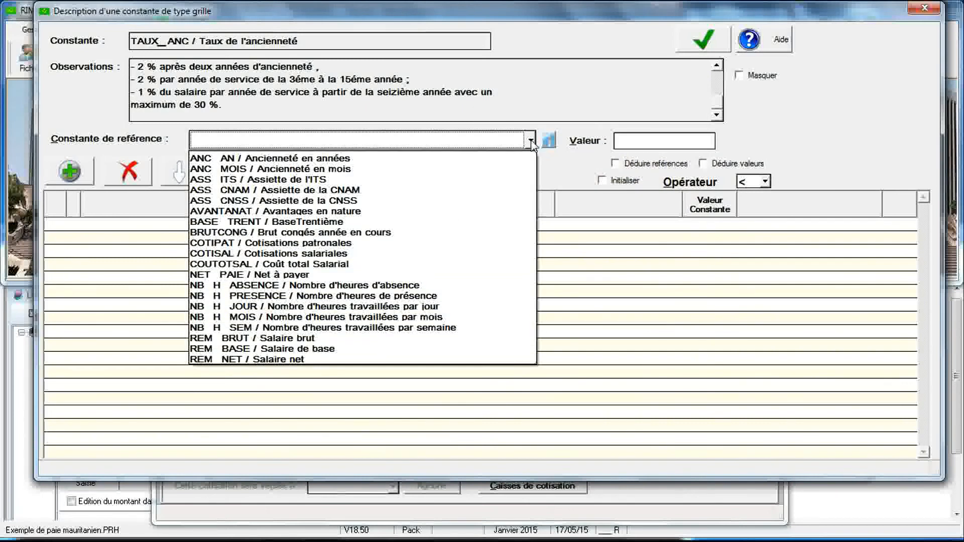
click(506, 160)
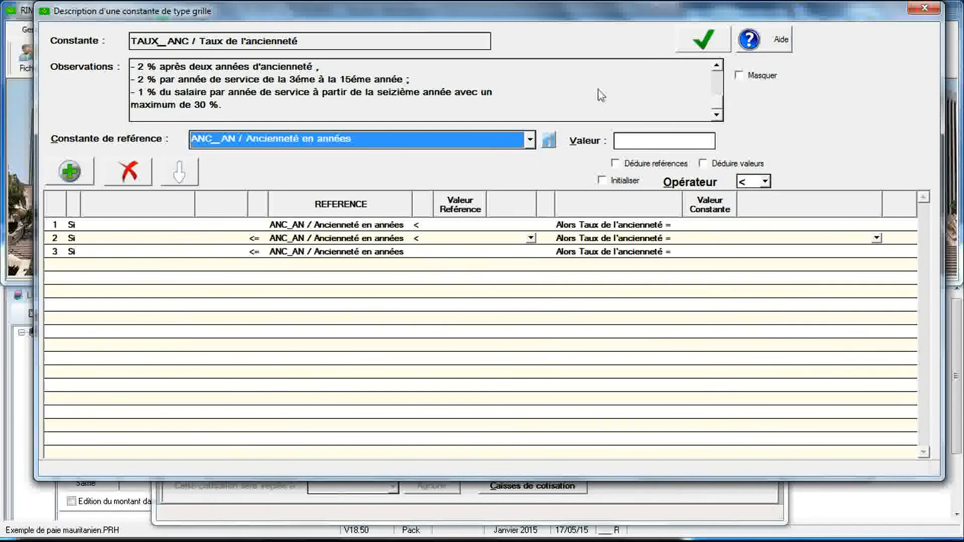
mouse_move(683, 65)
click(765, 183)
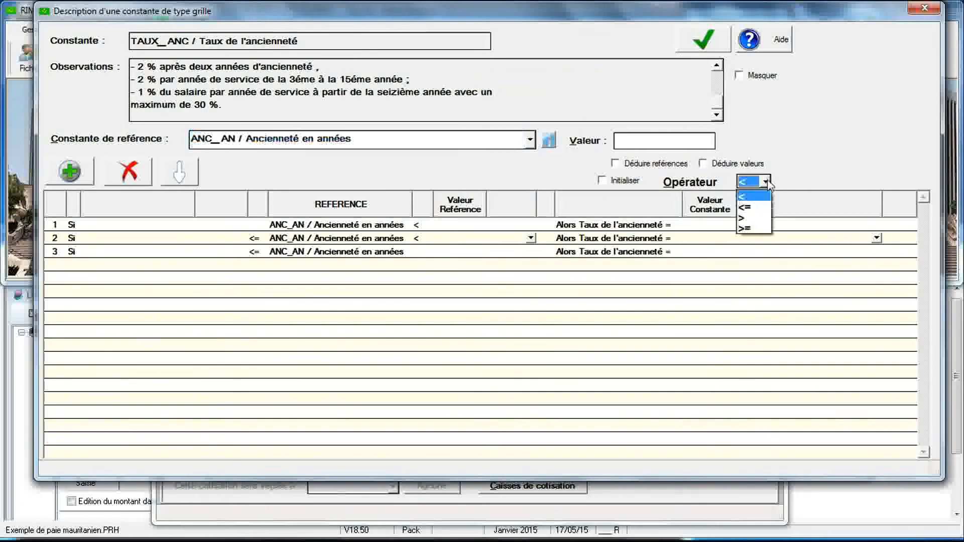
click(759, 207)
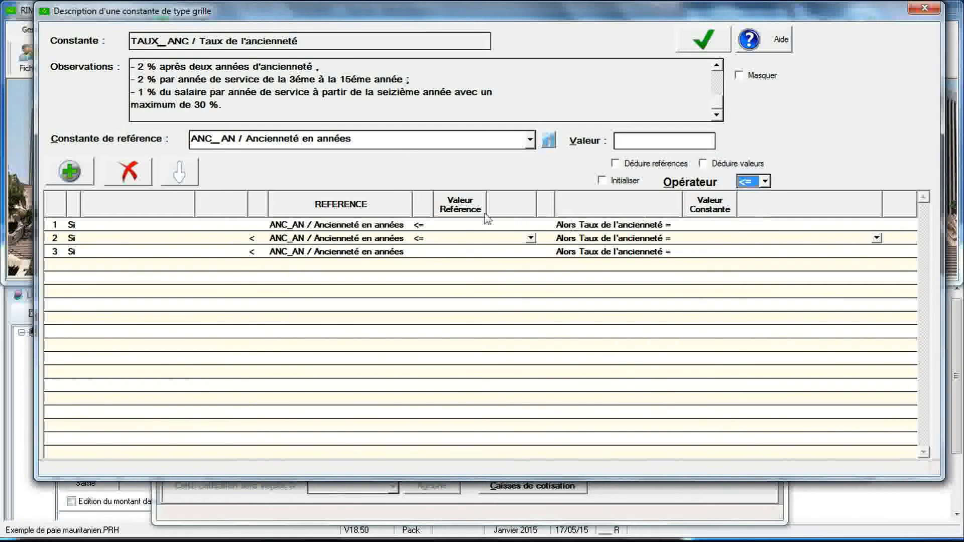
Fill the grid's first bracket with reference value 2 and constant value 0.
click(468, 226)
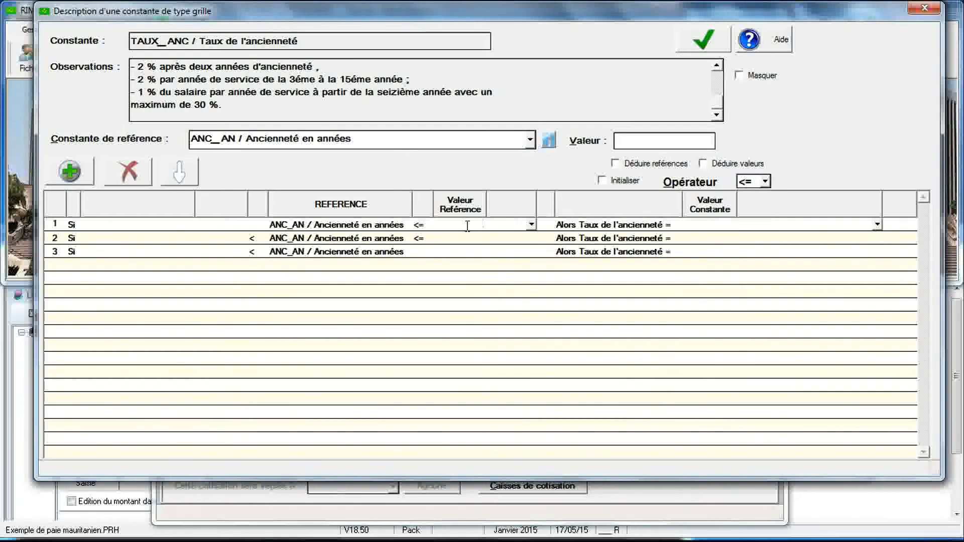
text(2)
click(697, 225)
text(0)
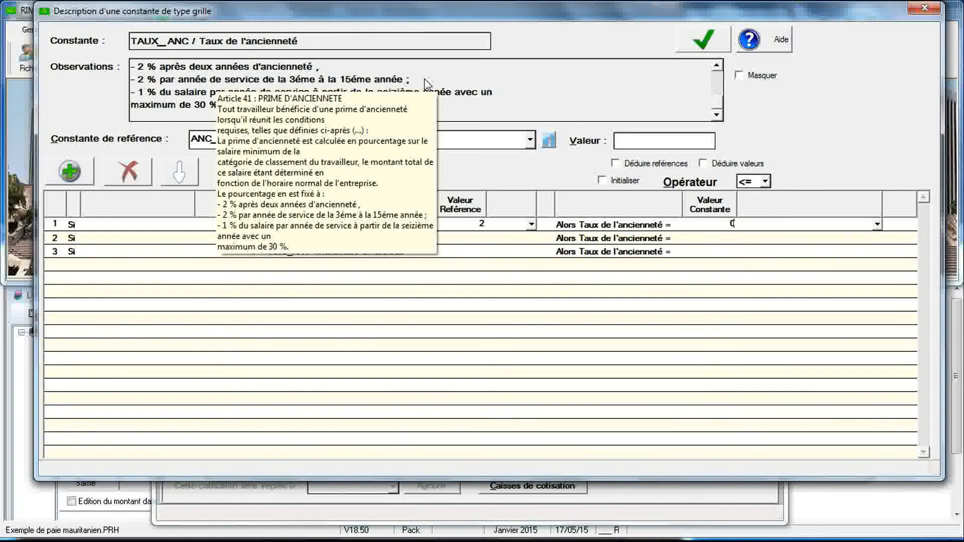
click(460, 239)
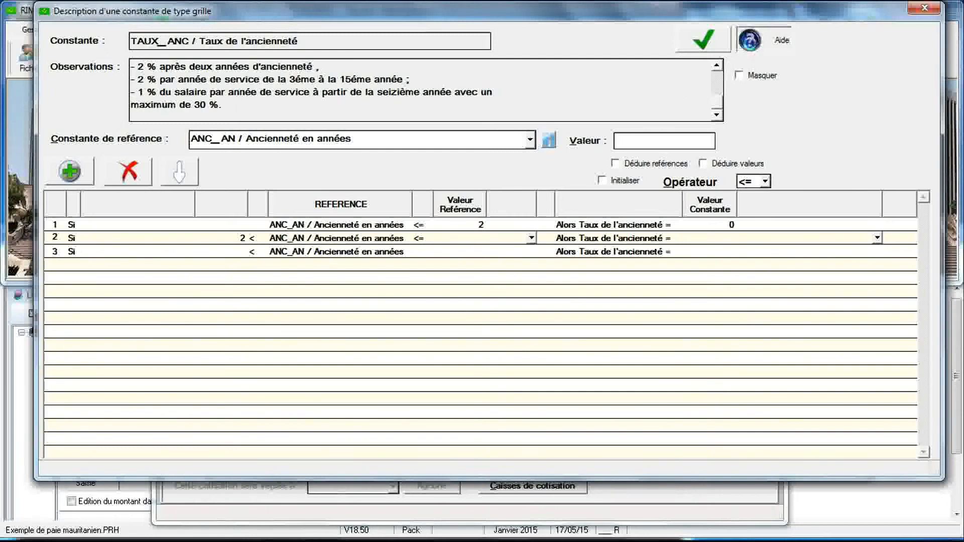
Consult the help on Grille-tranche constants, browse its Traitements et Salaires topics, and close it.
click(748, 41)
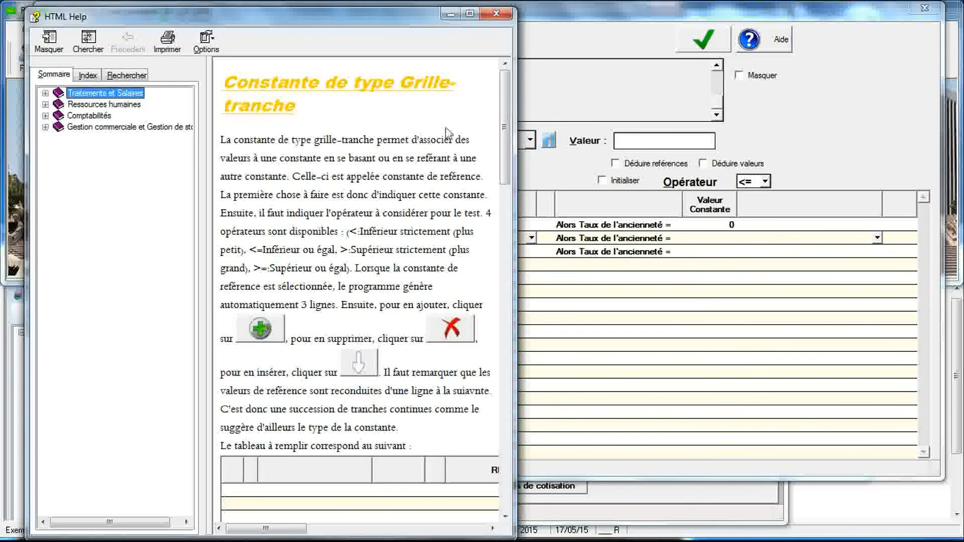
drag(517, 161, 646, 114)
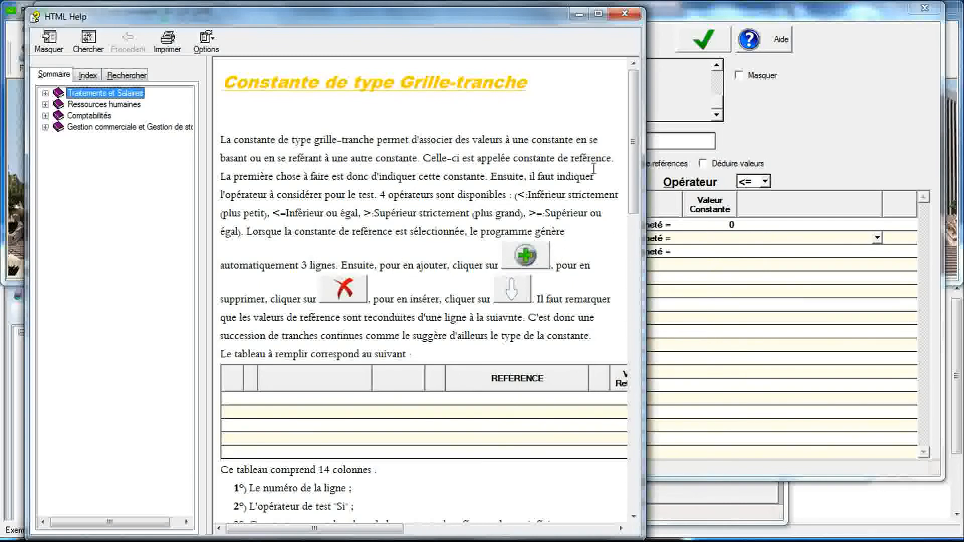
drag(634, 204, 641, 184)
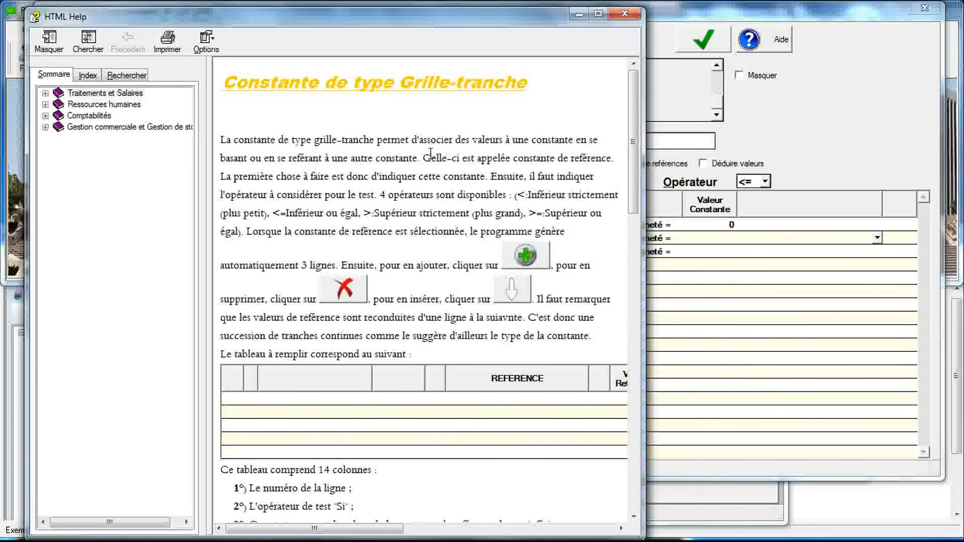
click(45, 94)
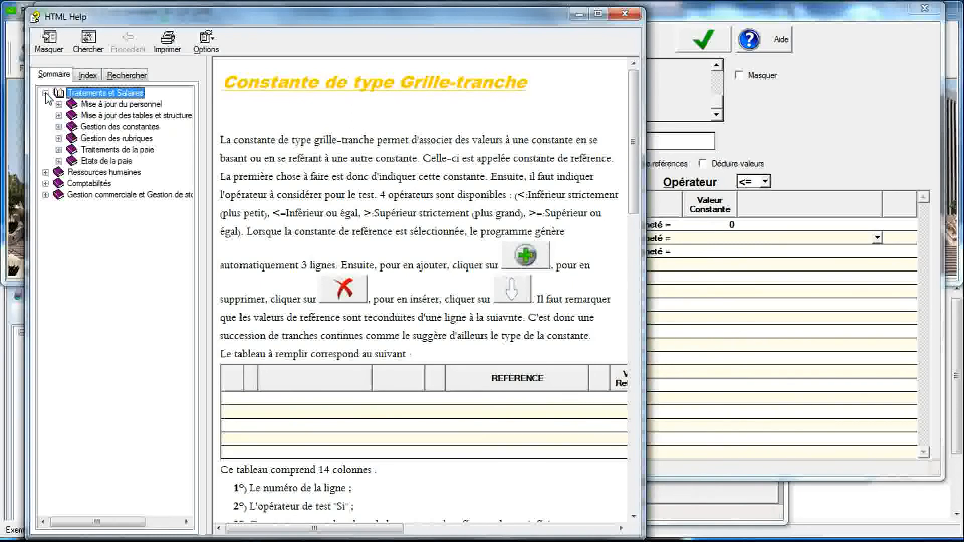
click(59, 127)
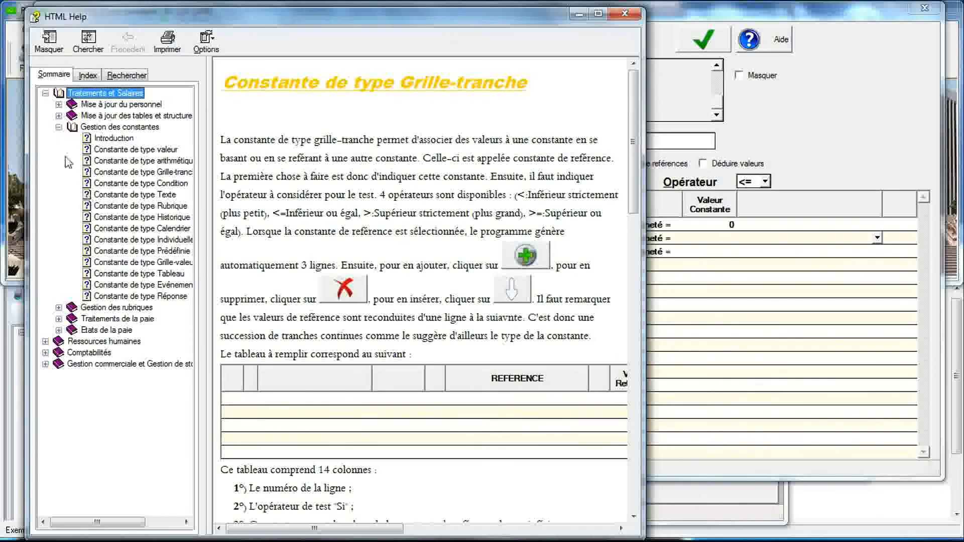
click(58, 104)
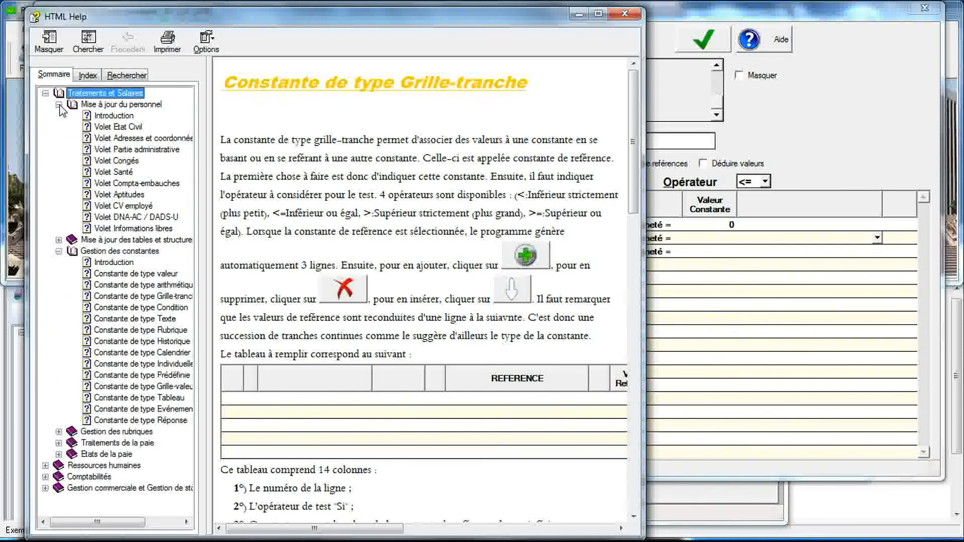
click(59, 240)
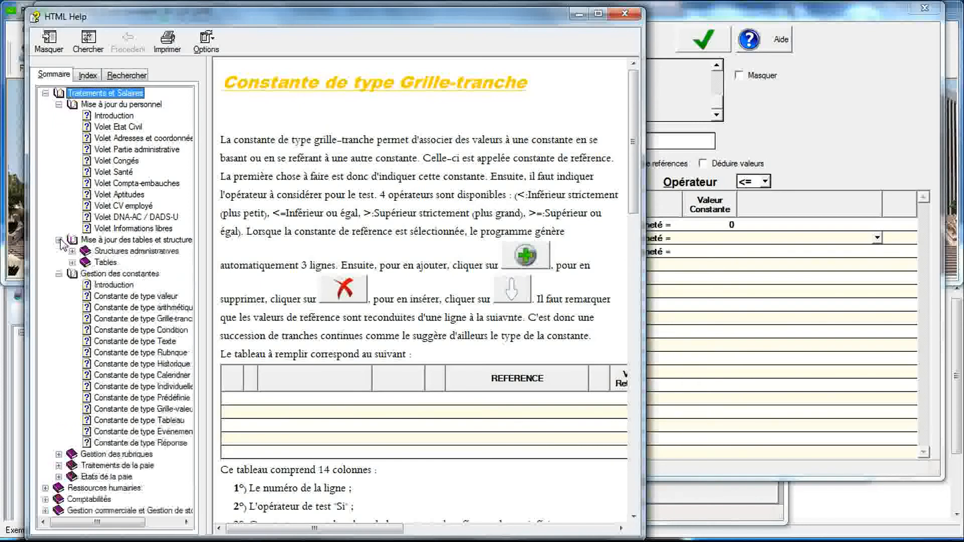
click(72, 262)
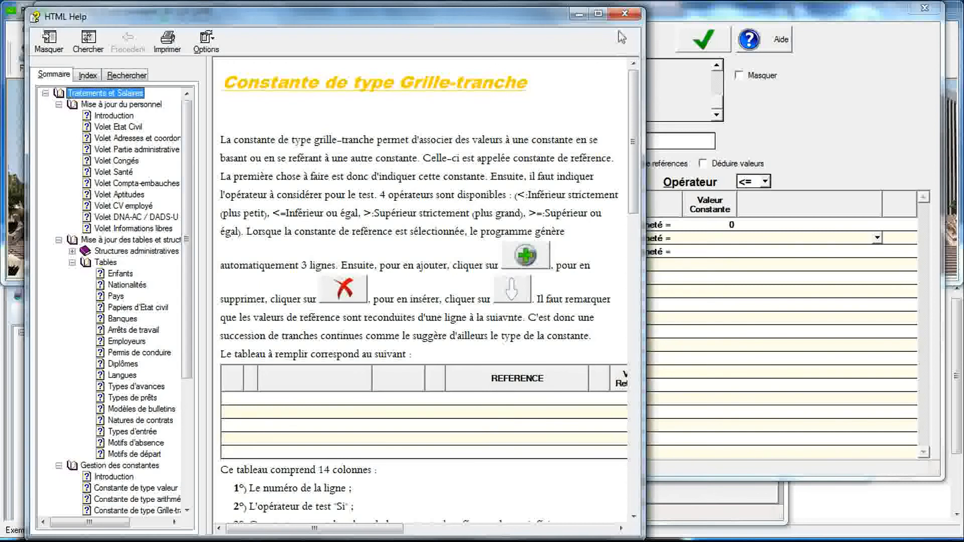
click(624, 15)
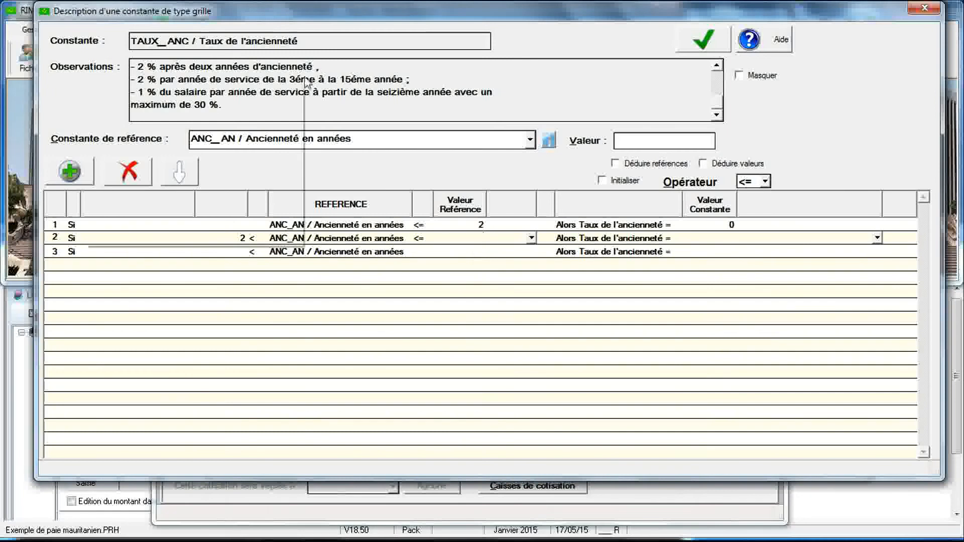
Deduce the grid's reference values automatically with minimum 2, step 1 and maximum 15.
mouse_move(296, 74)
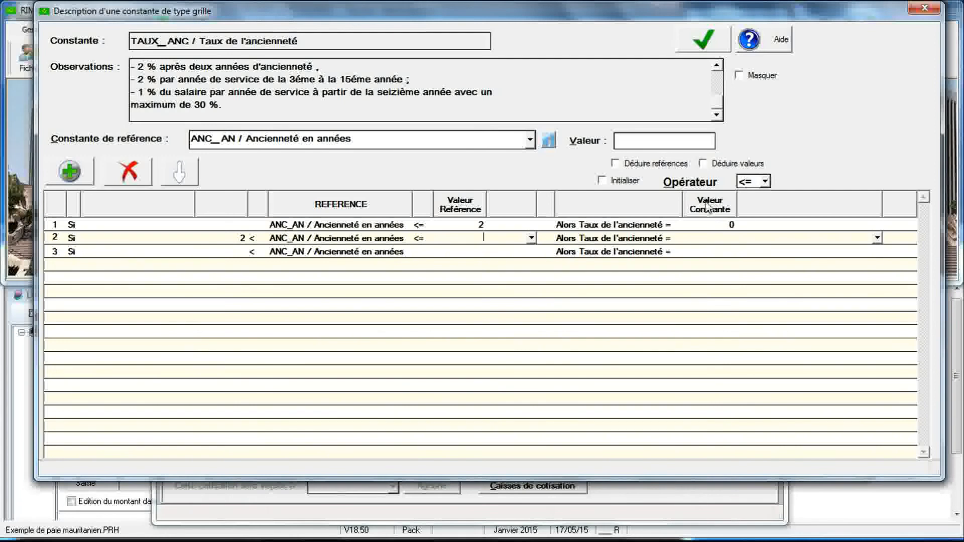
click(636, 169)
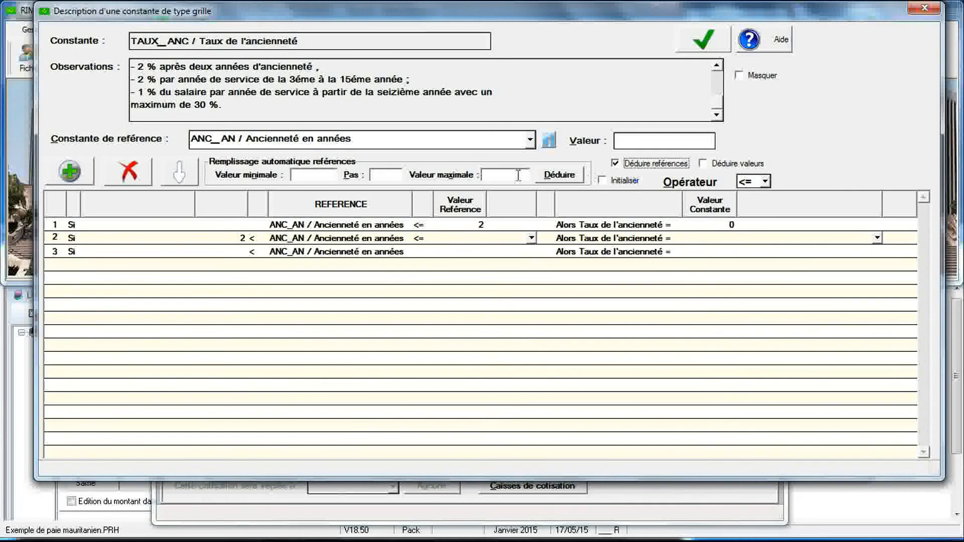
click(299, 175)
text(2)
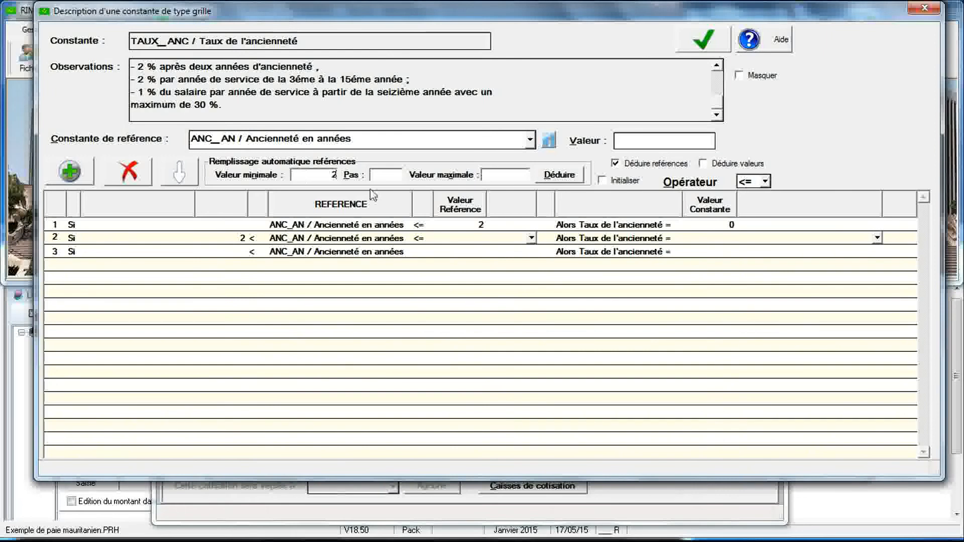
click(386, 176)
click(494, 176)
text(15)
click(557, 176)
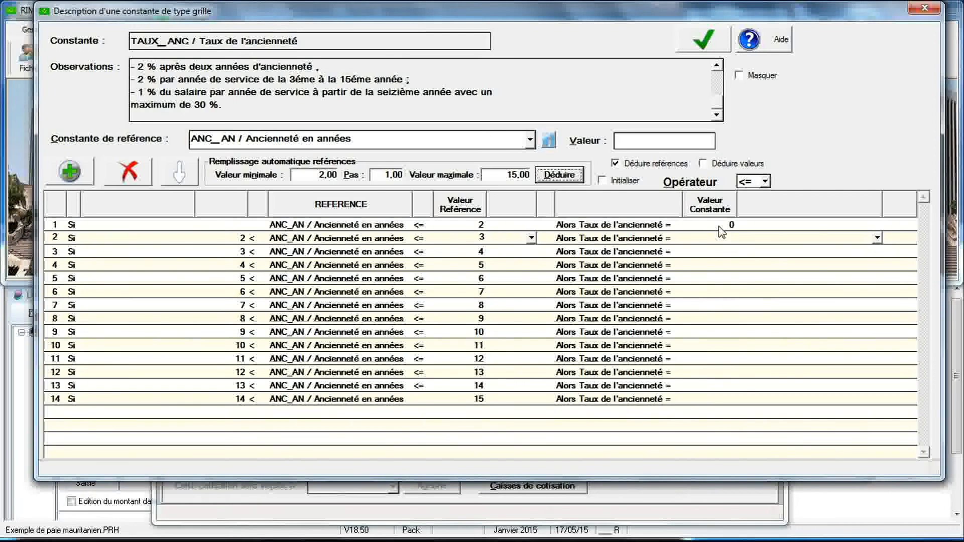
Deduce the grid's constant values automatically with step 2 and maximum 26, replacing the automatic filling of references.
click(653, 167)
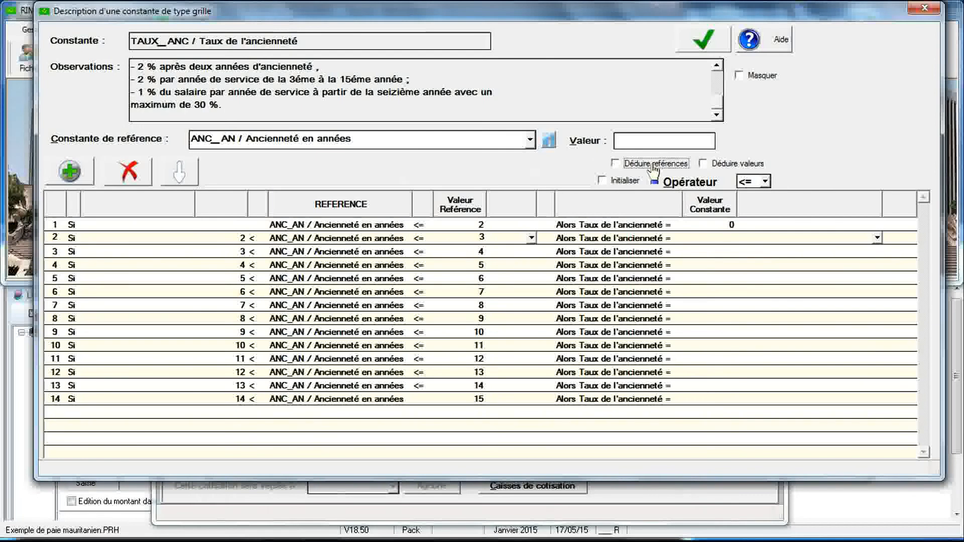
click(704, 166)
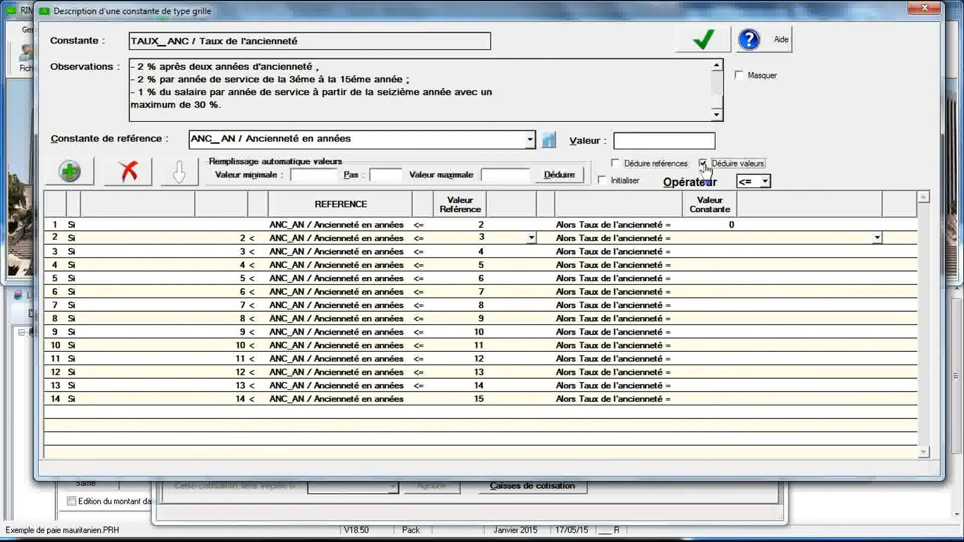
click(334, 178)
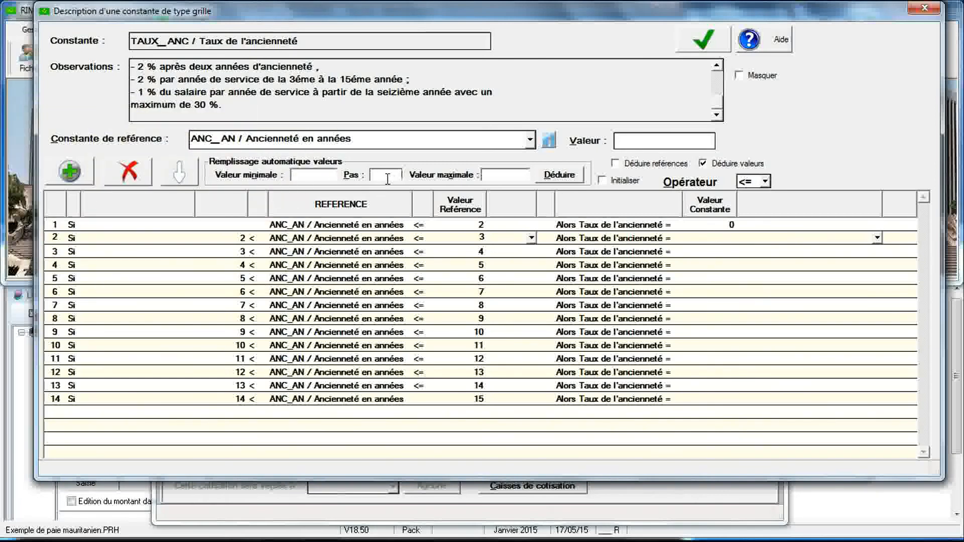
click(500, 175)
click(559, 176)
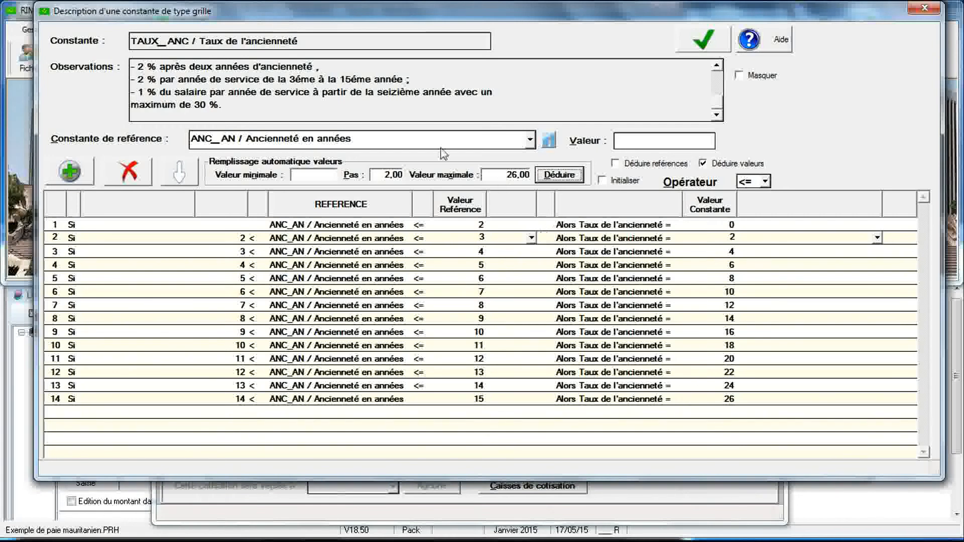
Add brackets 15 to 18 to the grid with constant values 27, 28, 29 and 30.
mouse_move(231, 99)
click(73, 174)
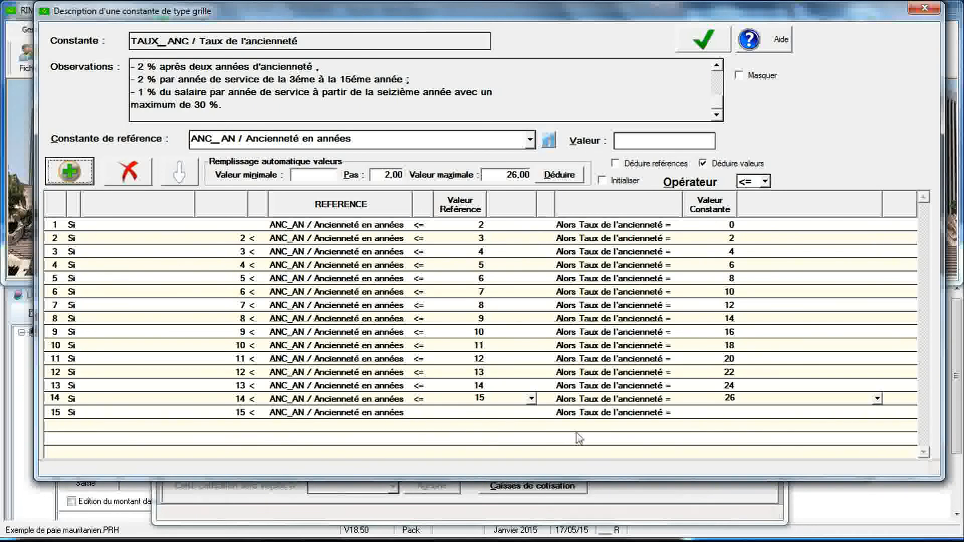
click(728, 413)
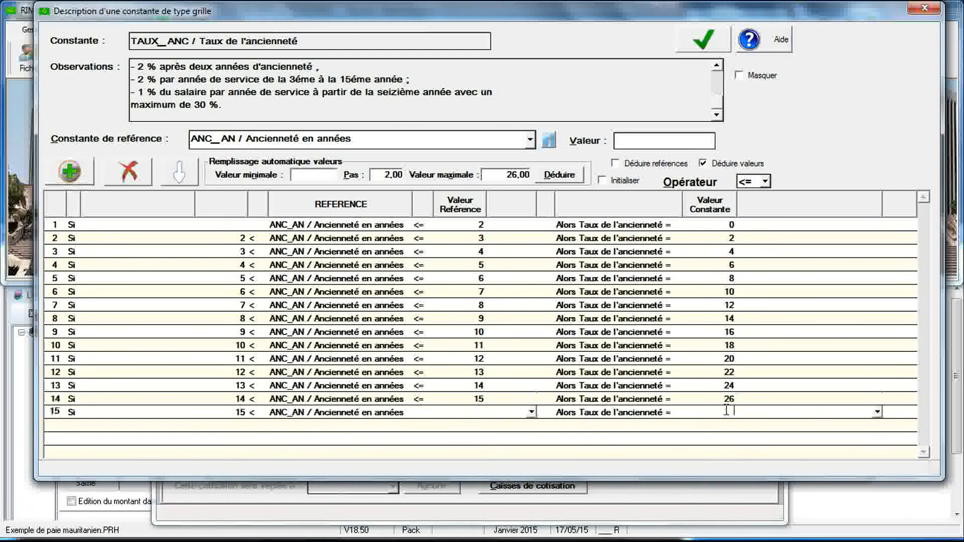
text(27)
click(80, 177)
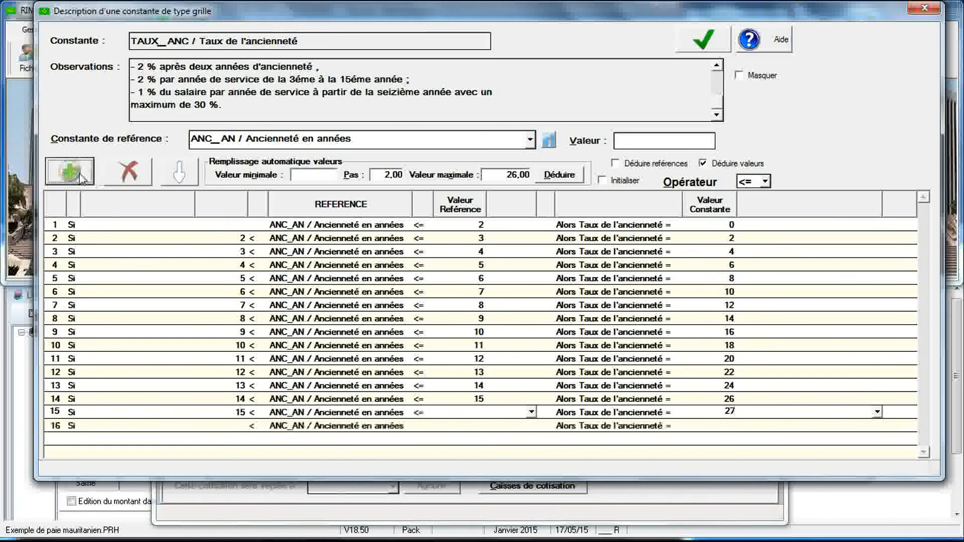
click(723, 425)
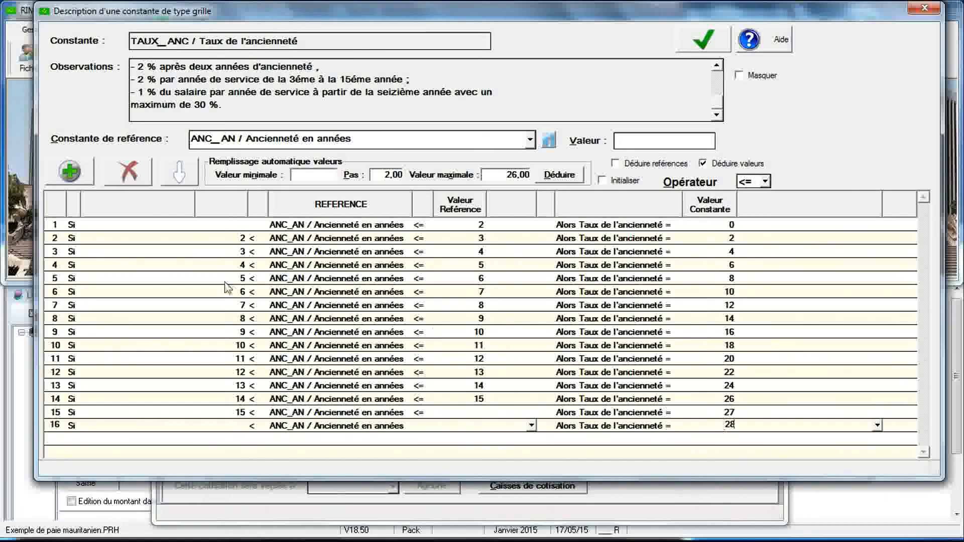
click(80, 176)
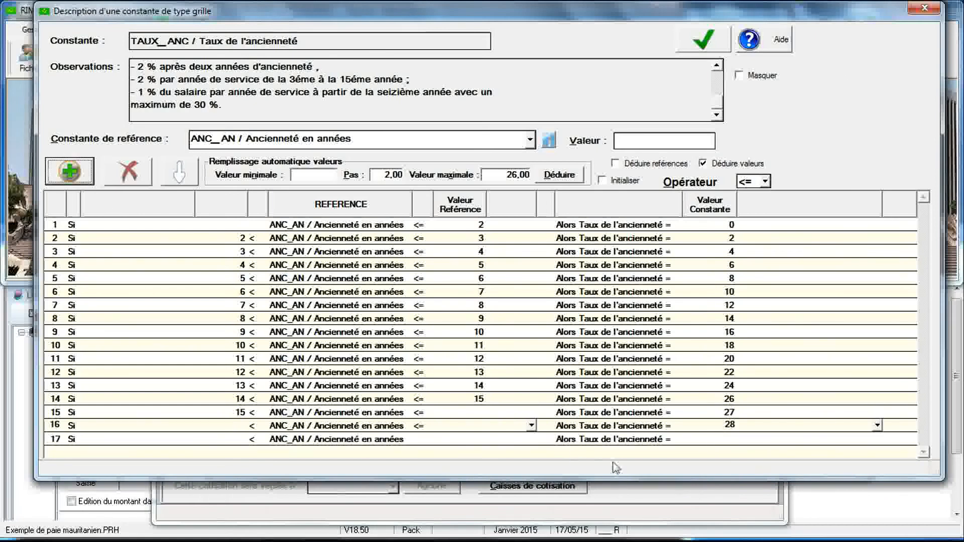
click(703, 440)
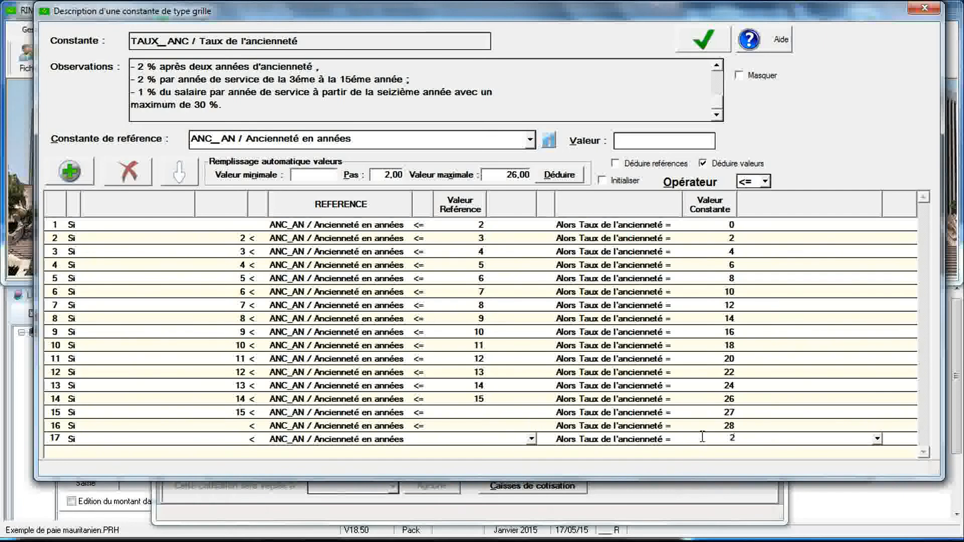
click(87, 174)
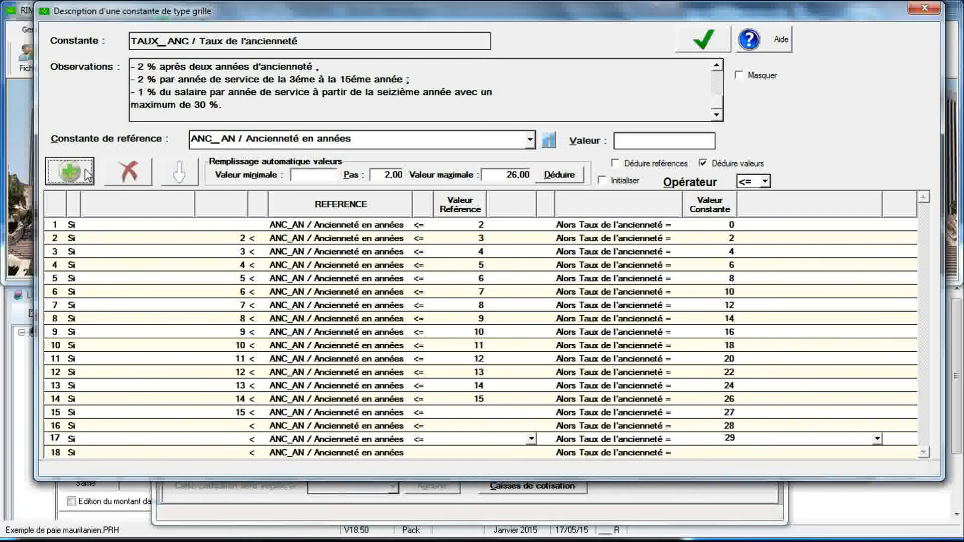
click(703, 453)
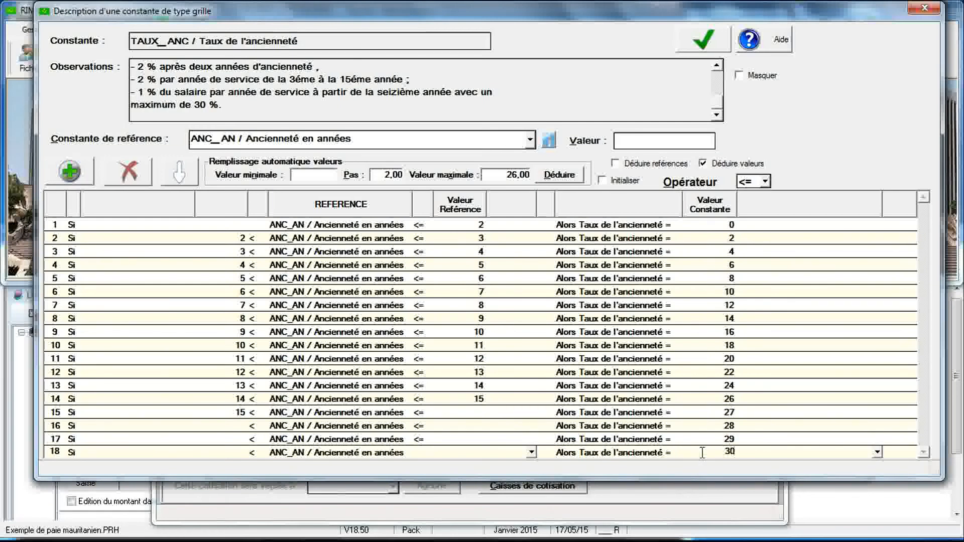
Set the reference values of brackets 15, 16 and 17 to 16, 17 and 18, and validate the grid.
click(476, 412)
text(16)
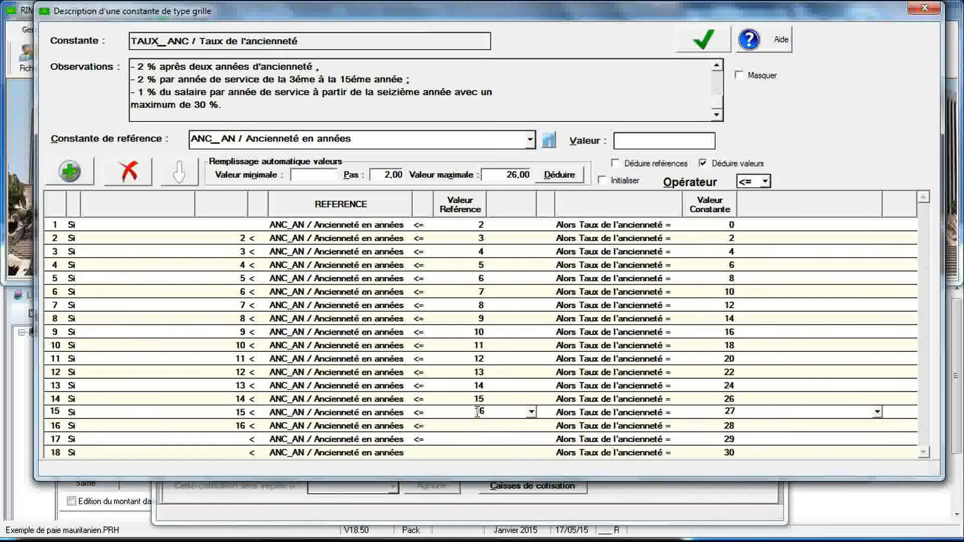
key(Down)
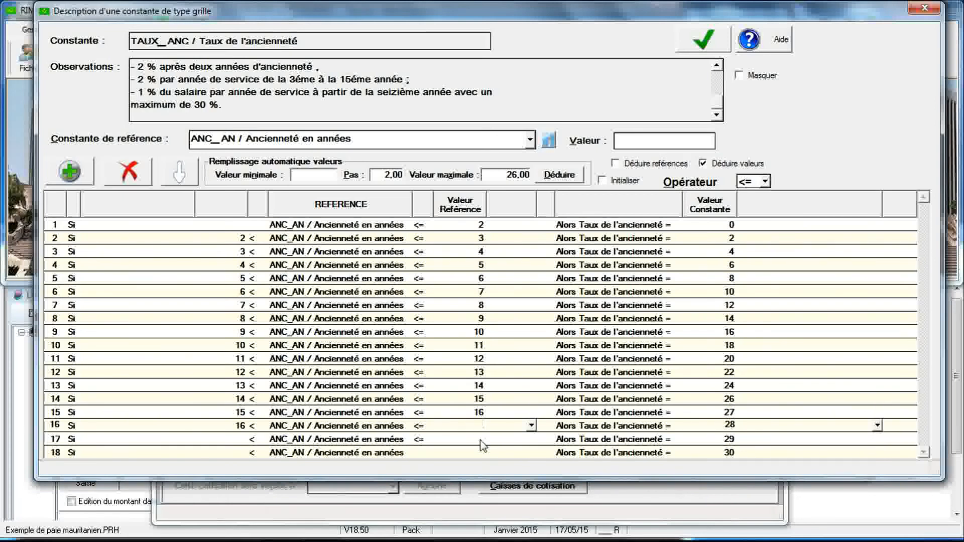
text(17)
key(Down)
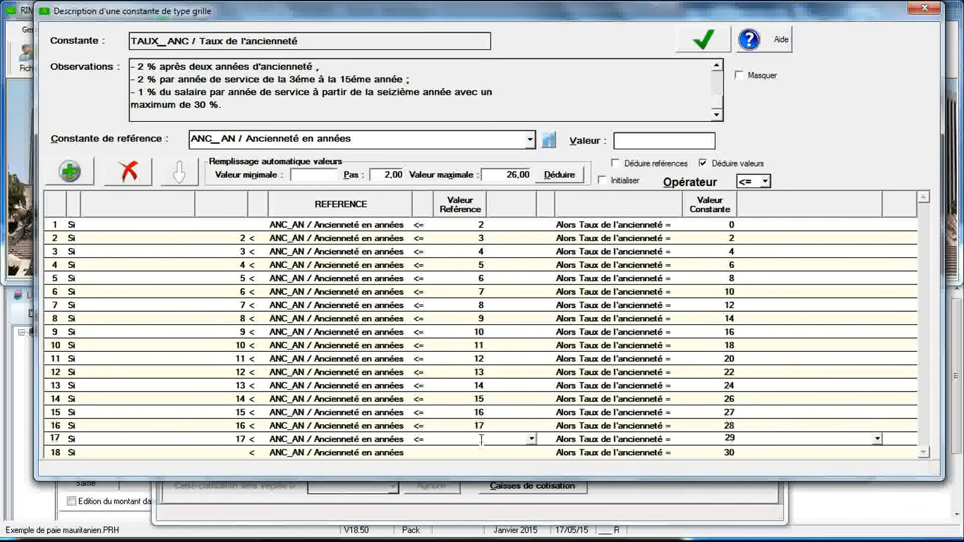
text(18)
click(705, 50)
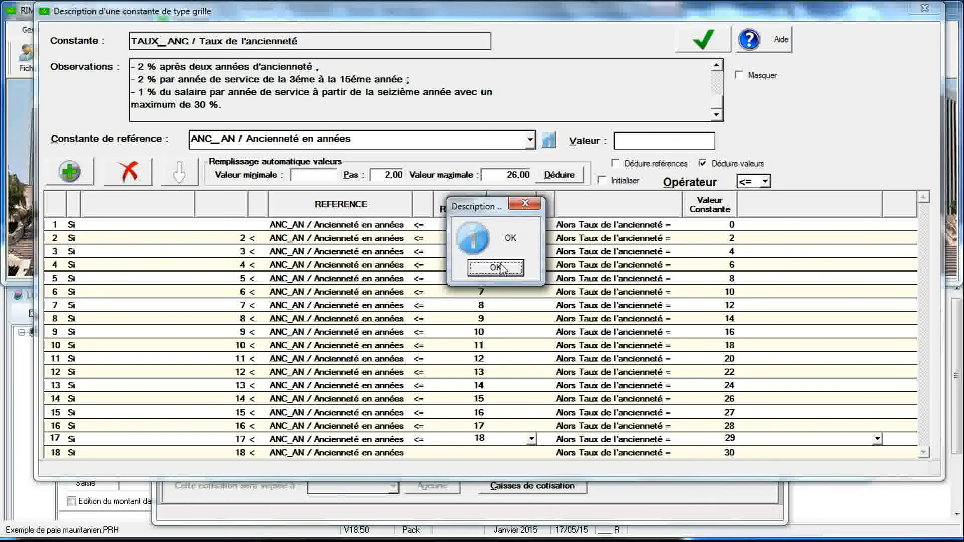
click(496, 268)
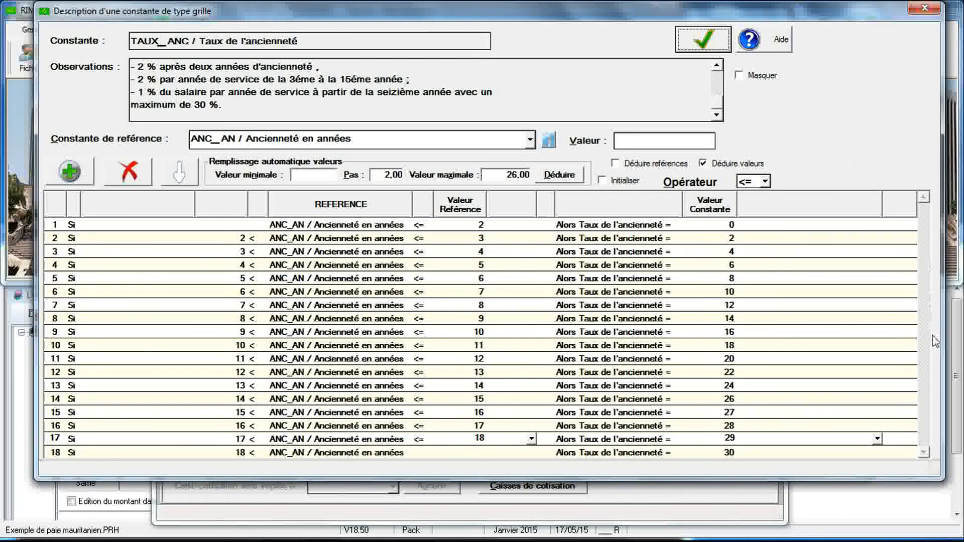
Switch to Sage Paie with the RIMINTEG grid kept visible above, and set the limit of TAUX_ANC's first bracket to 2.
drag(932, 335, 933, 156)
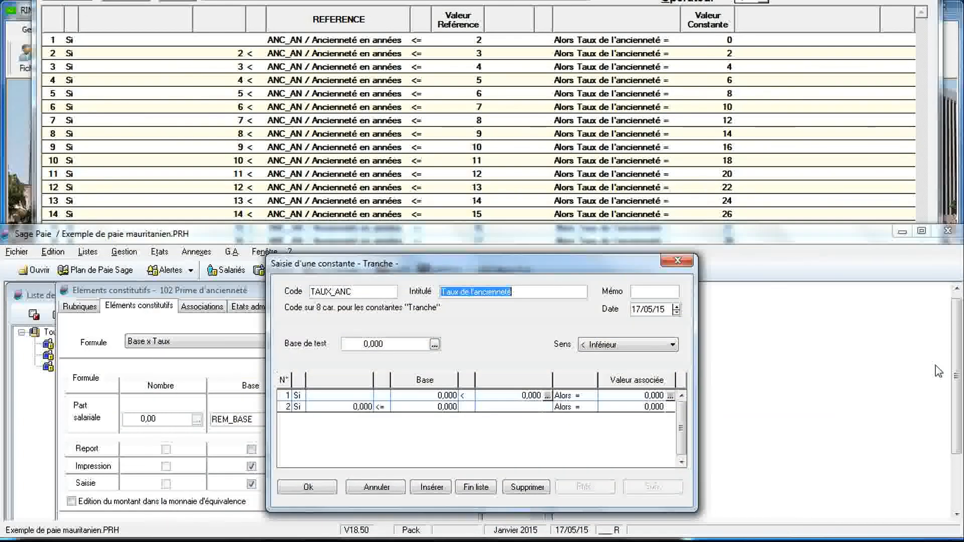
click(938, 371)
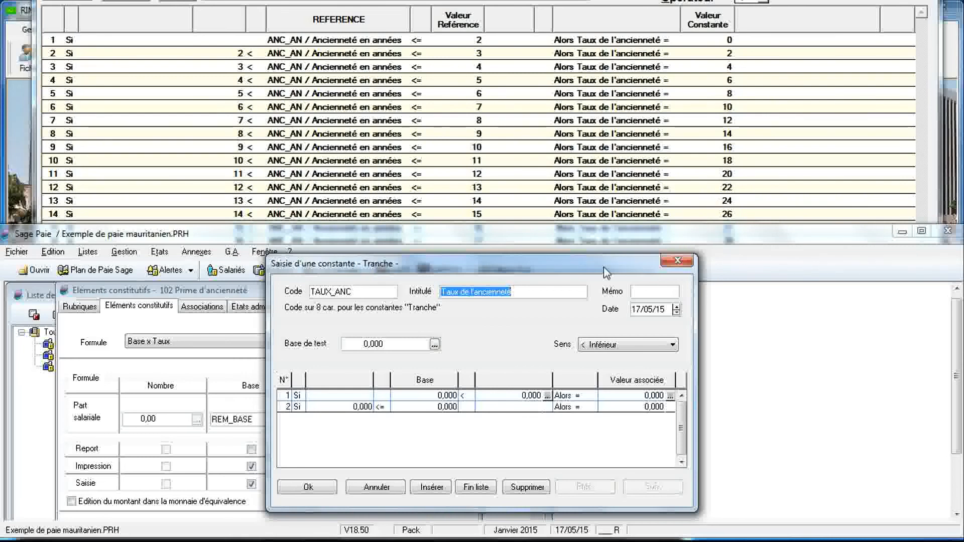
click(930, 159)
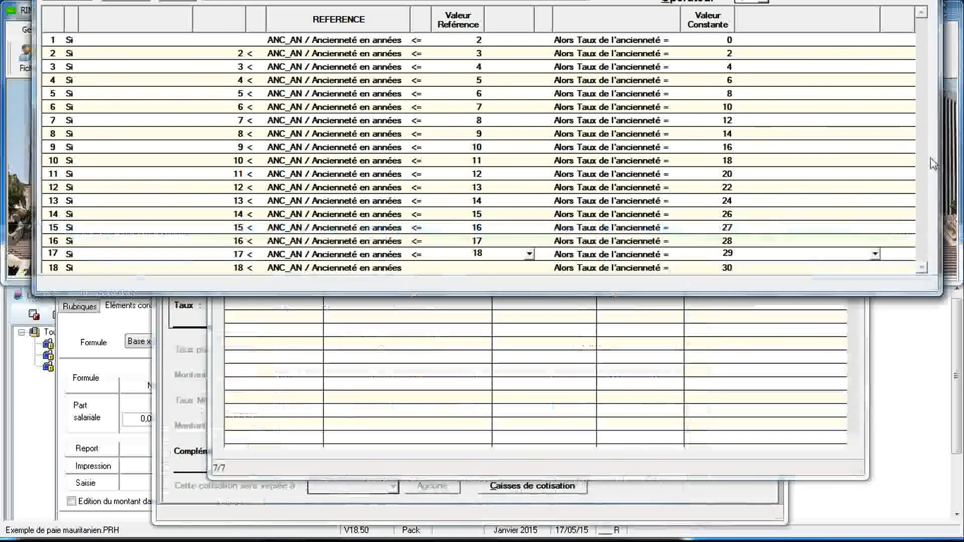
drag(930, 163, 929, 134)
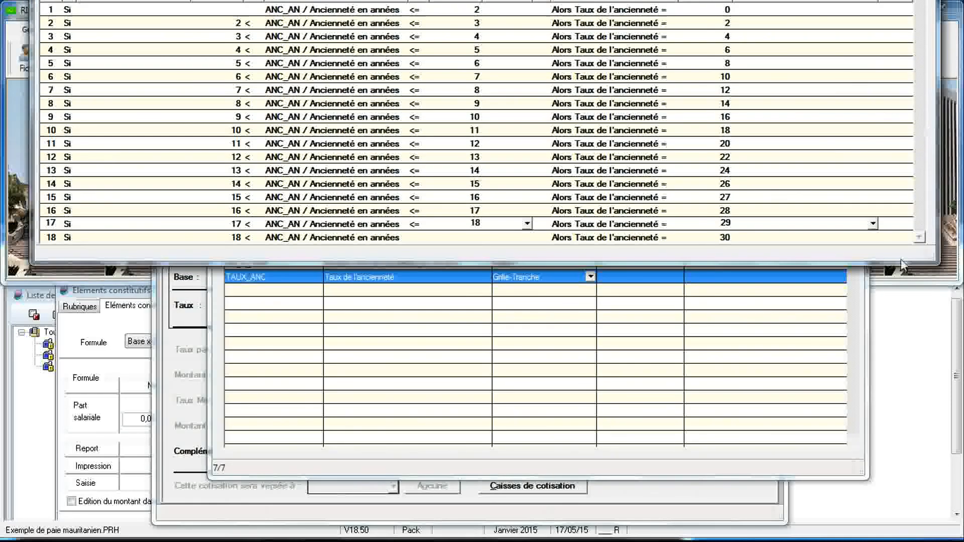
click(909, 333)
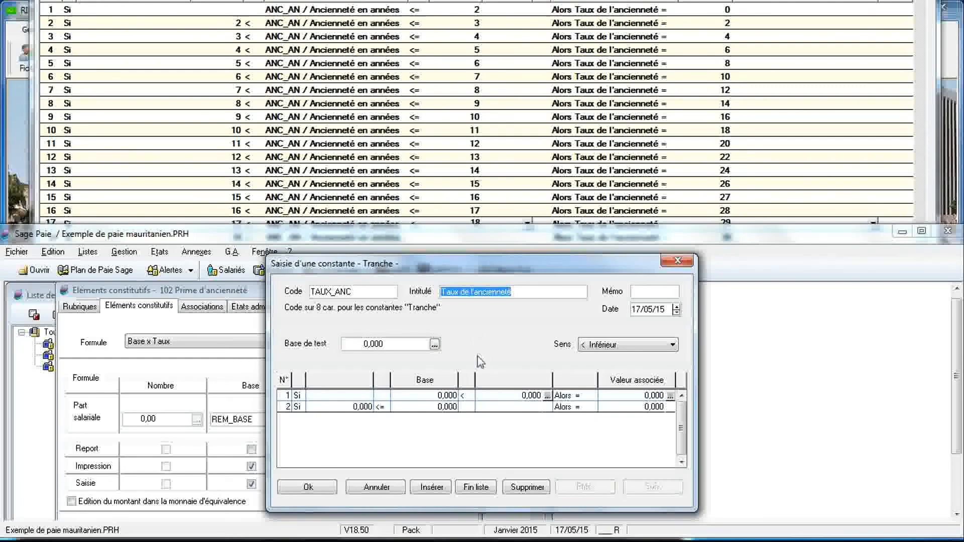
click(524, 398)
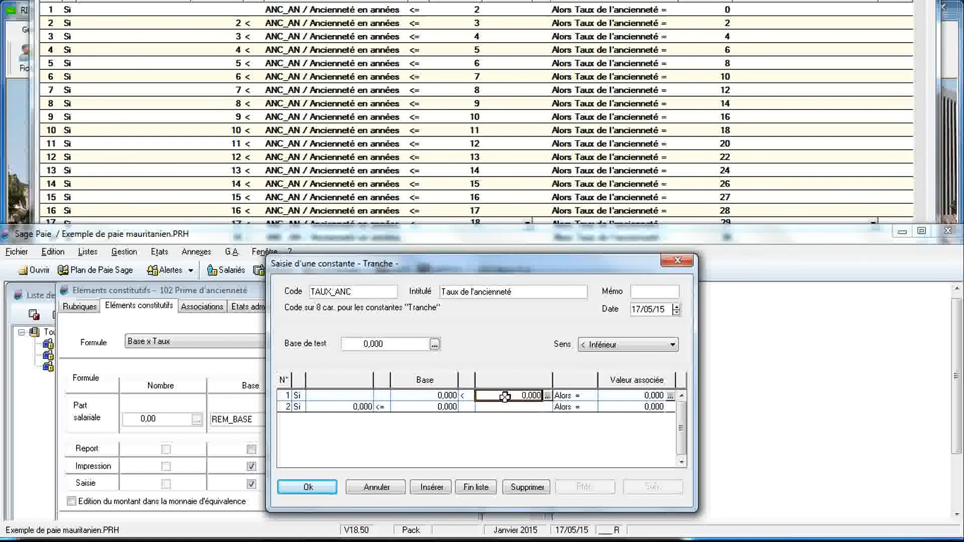
text(2)
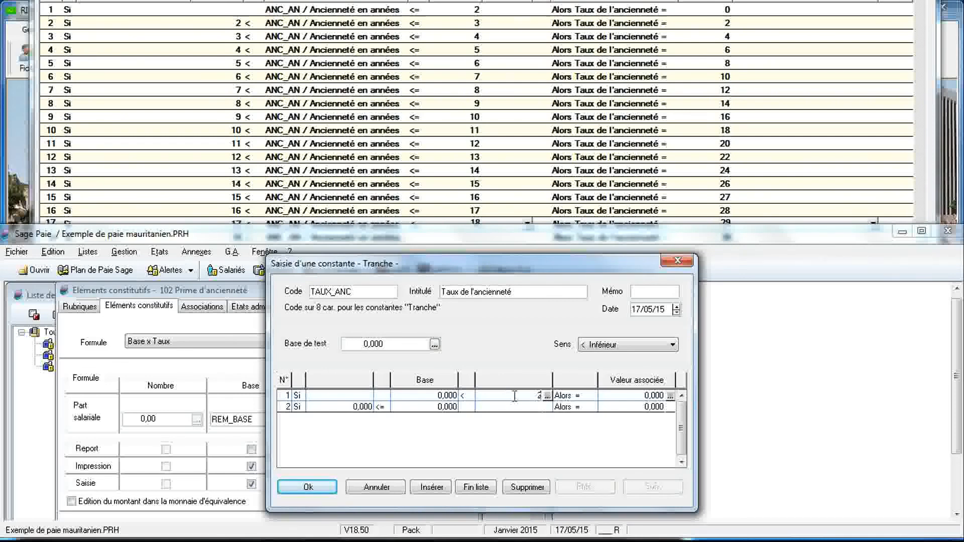
From the constants list for the Base de test, create a Calcul constant with code ANC_AN and title "Ancienneté en années".
click(434, 346)
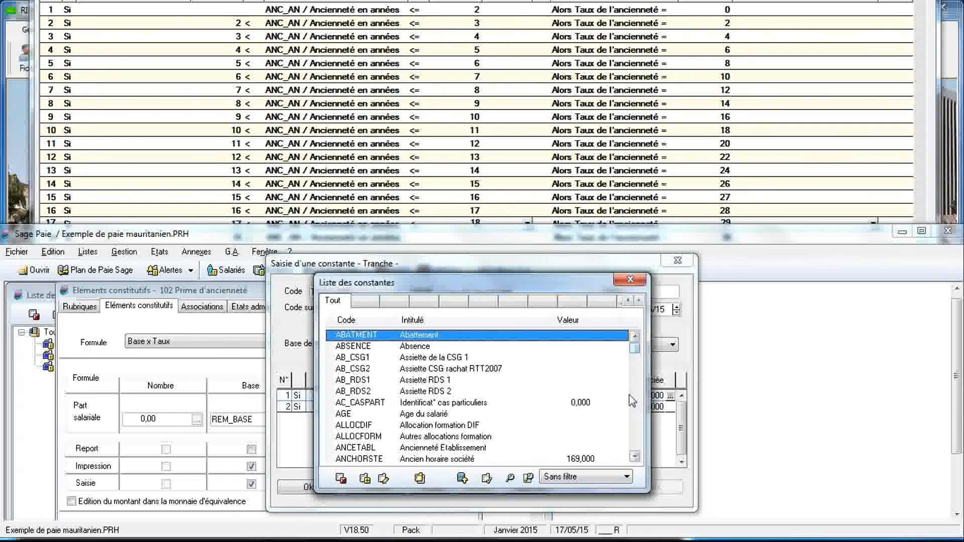
click(635, 458)
click(635, 458)
click(635, 458)
click(635, 458)
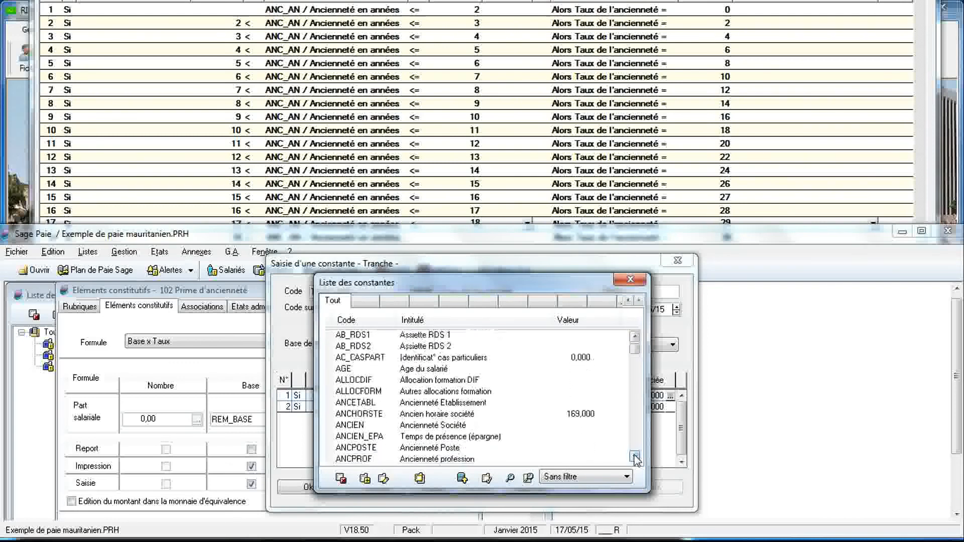
click(453, 427)
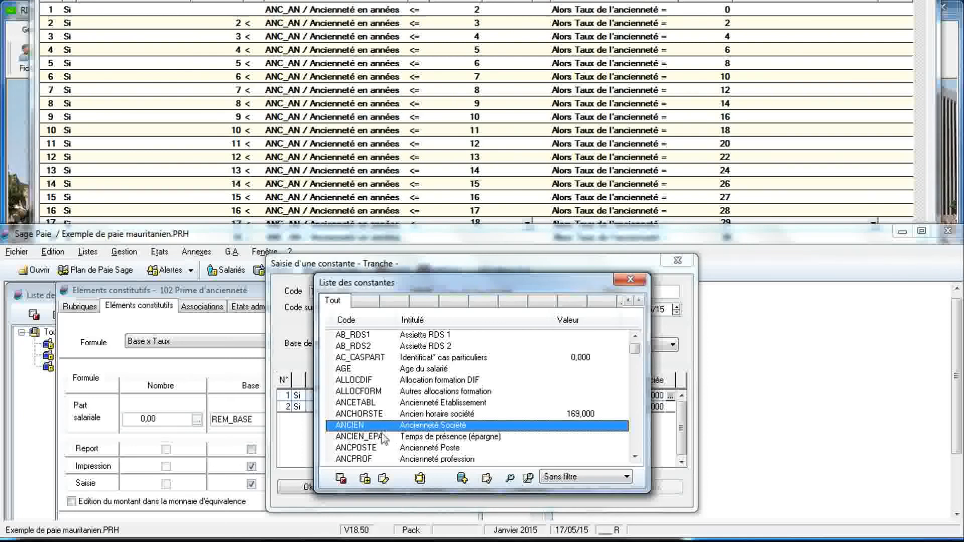
click(364, 479)
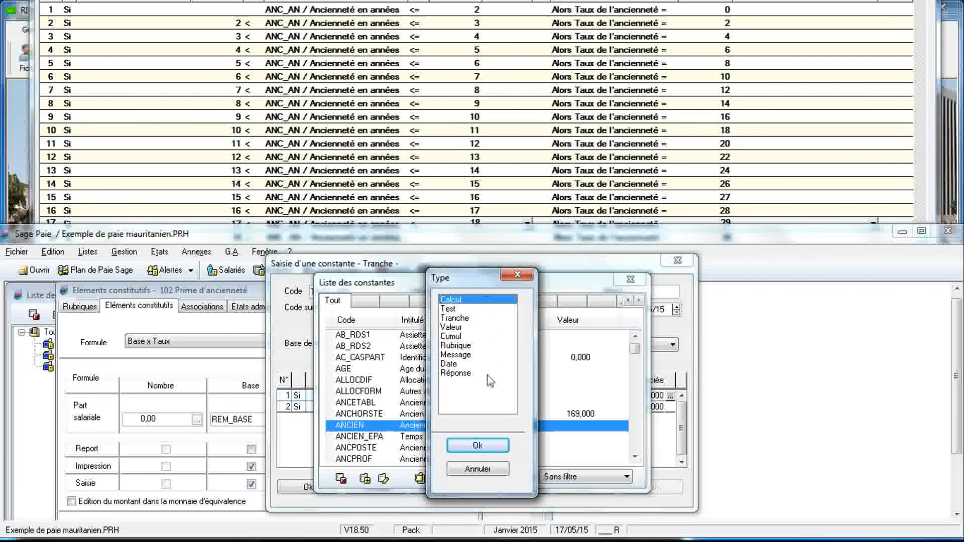
click(477, 446)
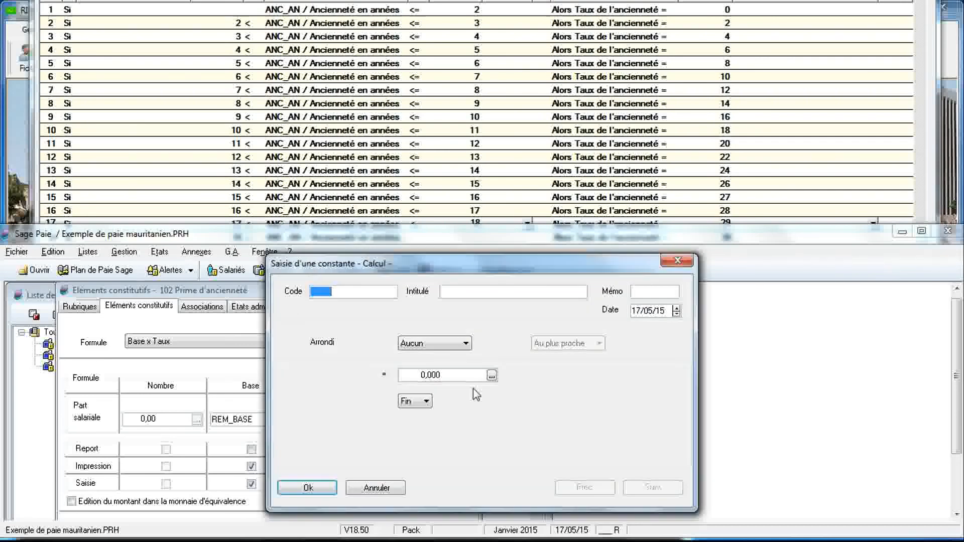
text(ANC_AN)
key(Tab)
text(Ancien)
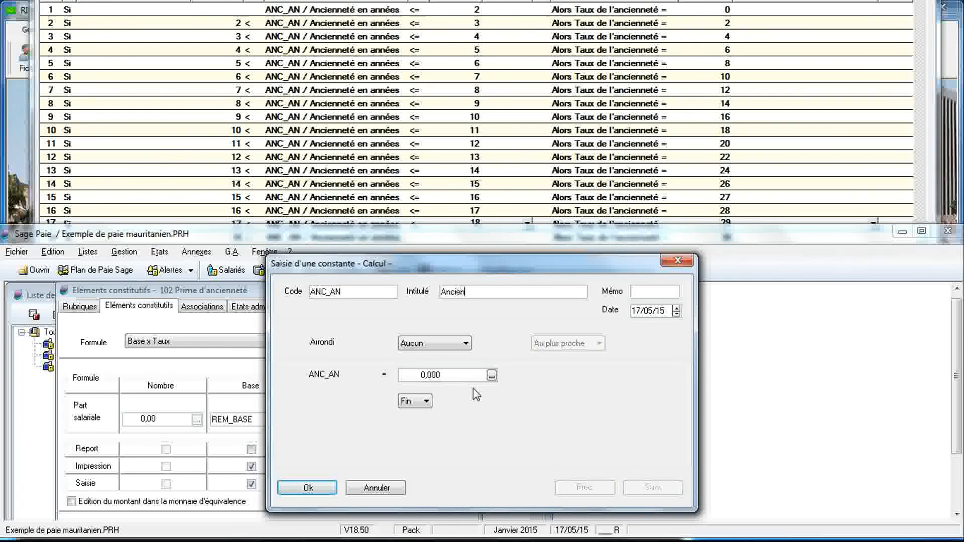
text(neté en années)
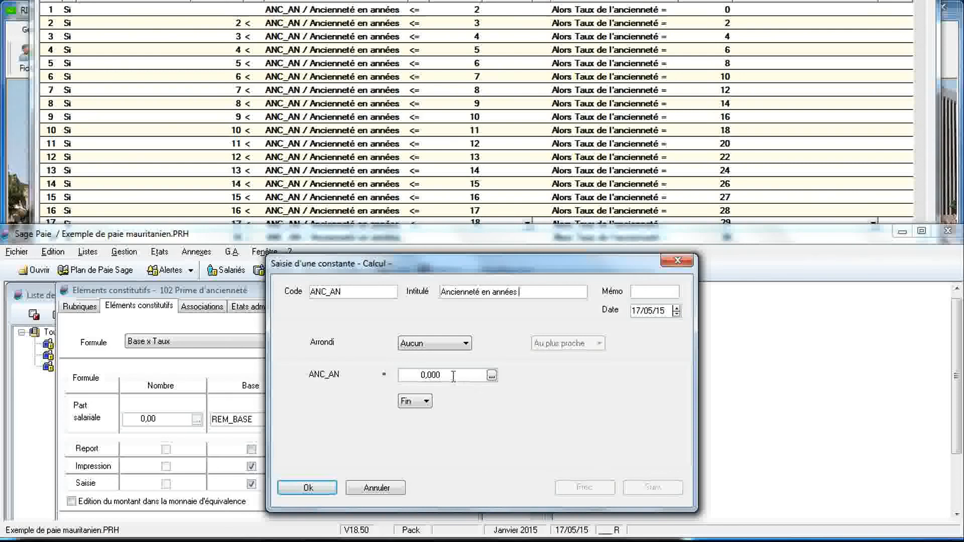
Define the ANC_AN calculation as the constant ANCIEN divided by 12, without rounding, and validate it.
click(492, 376)
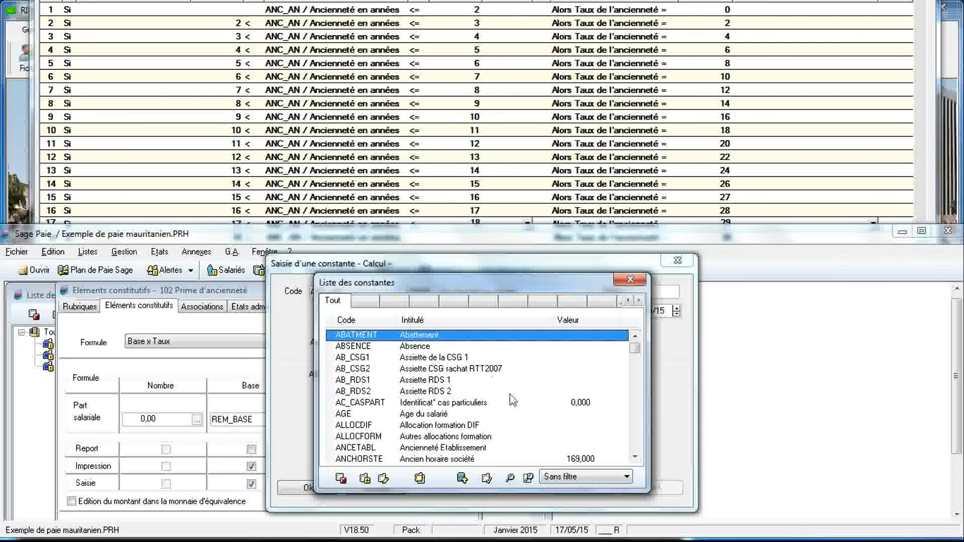
click(635, 457)
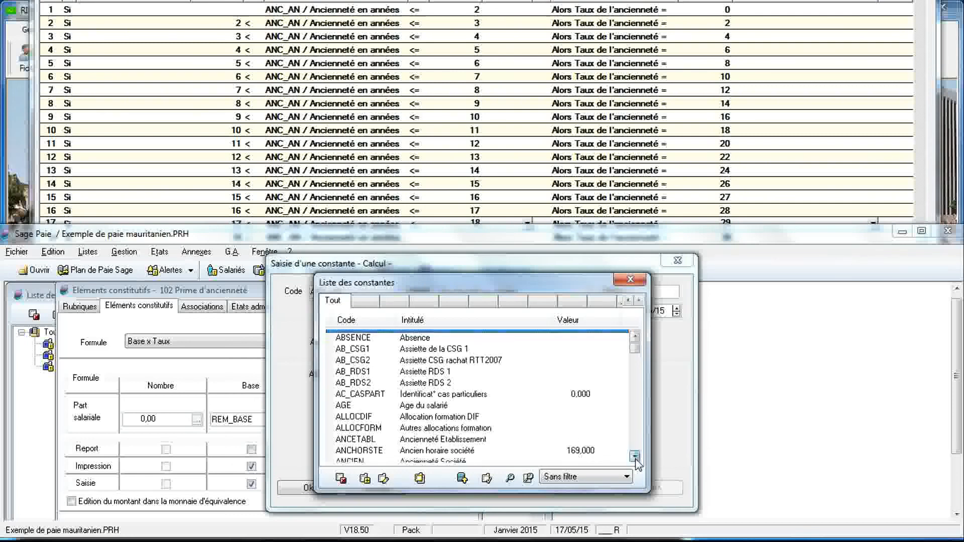
click(635, 457)
double_click(459, 448)
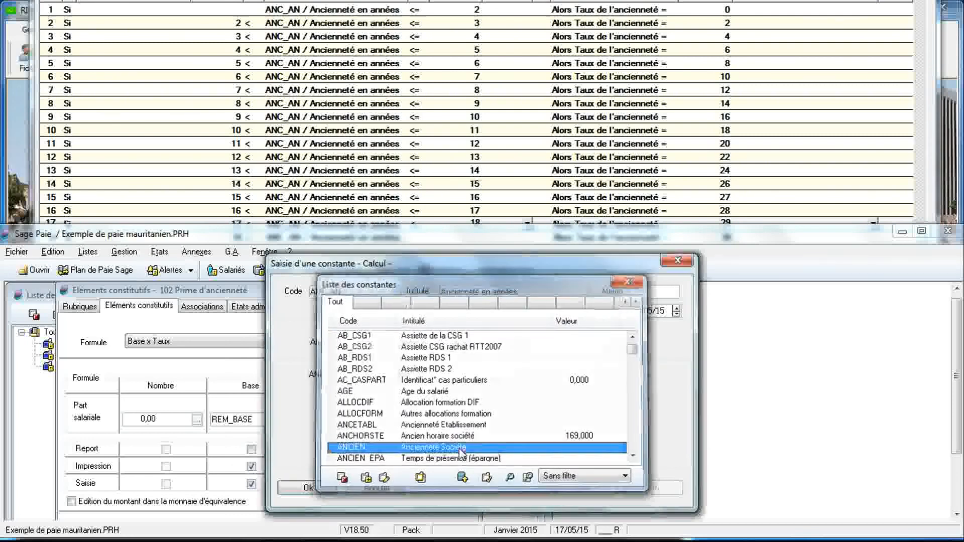
click(427, 401)
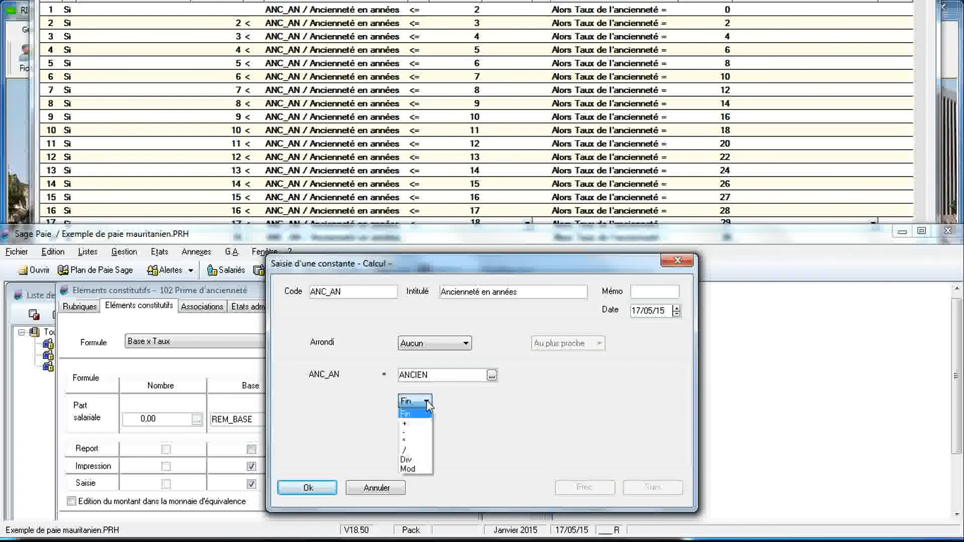
click(415, 451)
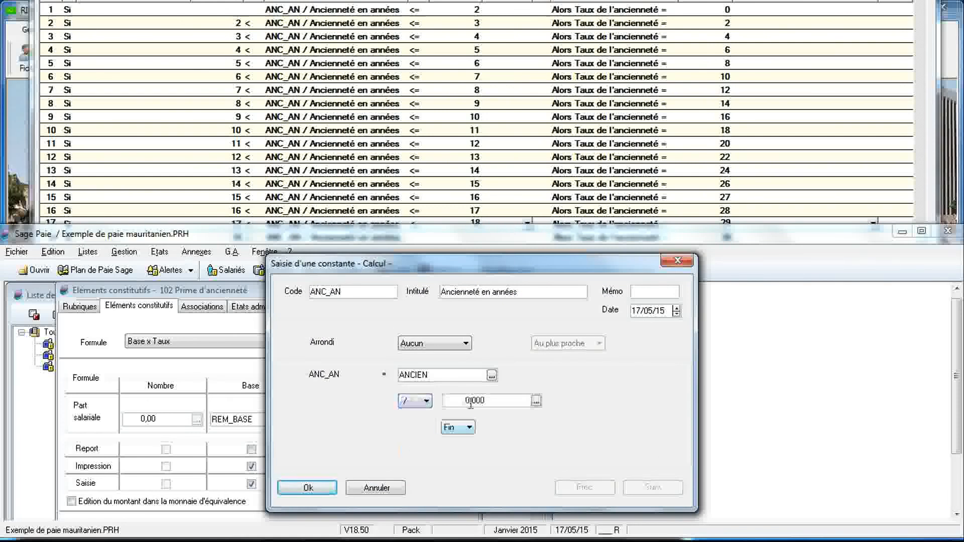
click(470, 398)
text(12)
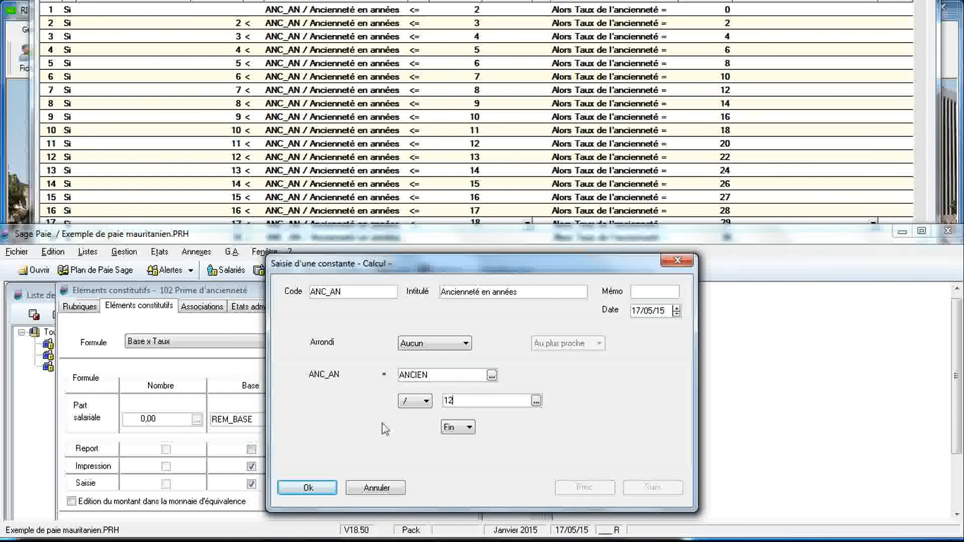
click(309, 486)
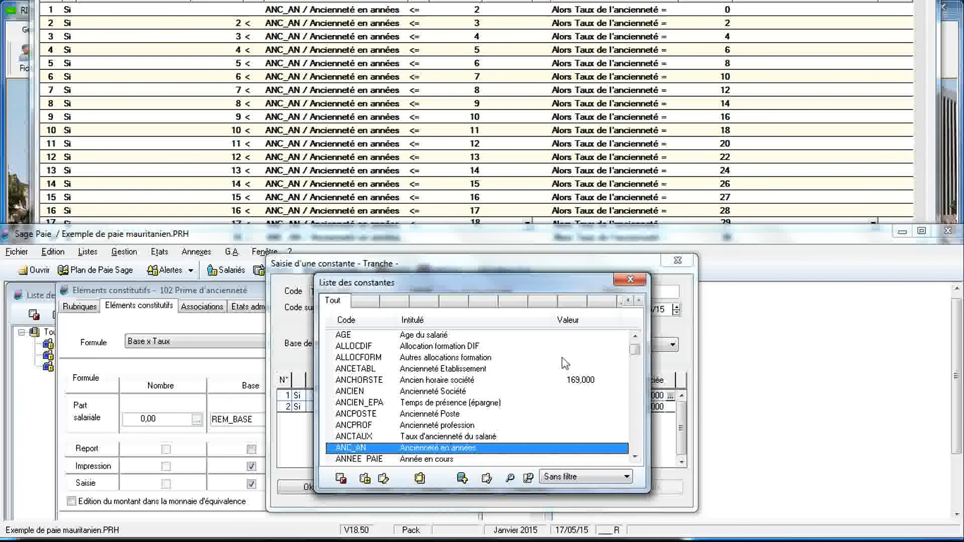
Use ANC_AN as the Base de test of TAUX_ANC and set its Sens to "<= Inférieur ou égal".
double_click(477, 453)
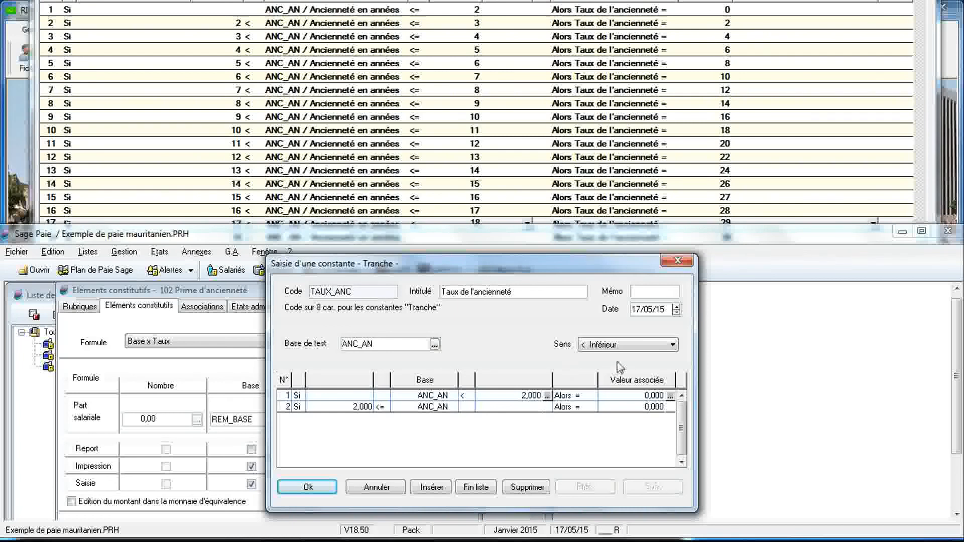
click(676, 349)
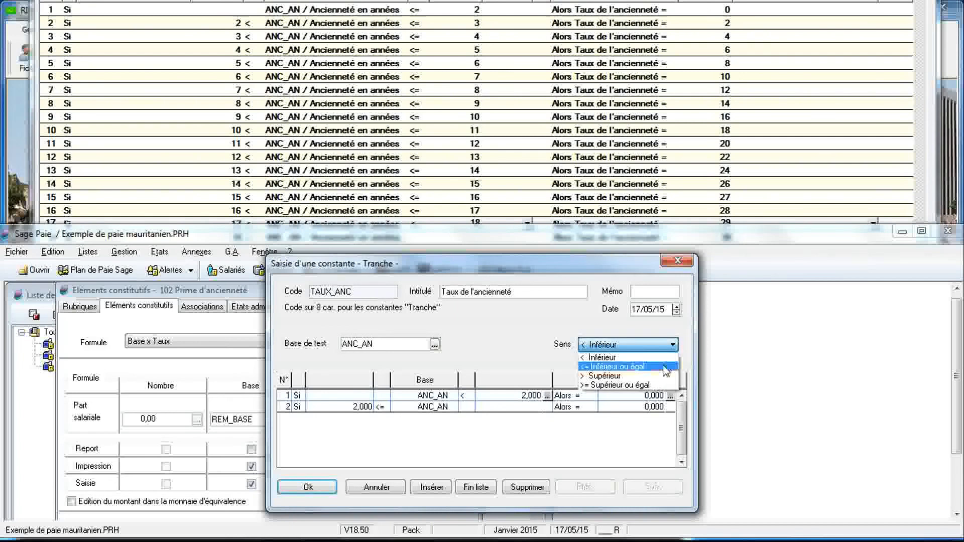
click(662, 367)
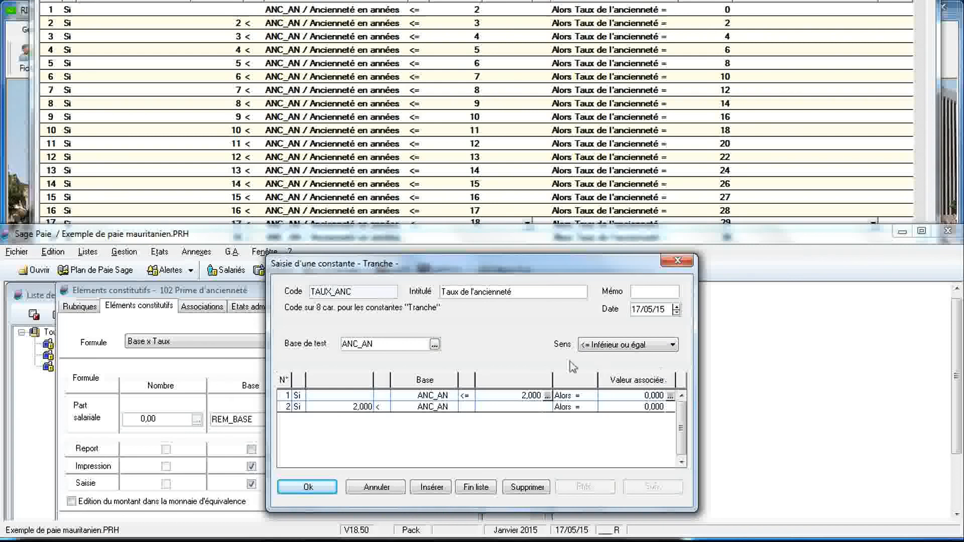
Append lines to the TAUX_ANC bracket table and set the upper limits of brackets 2, 3 and 4 to 3, 4 and 5.
click(527, 398)
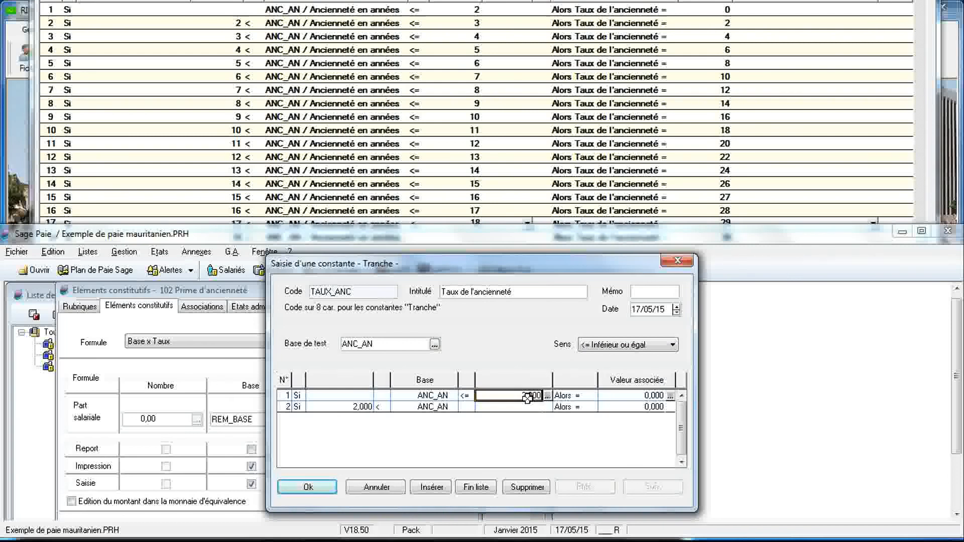
click(528, 411)
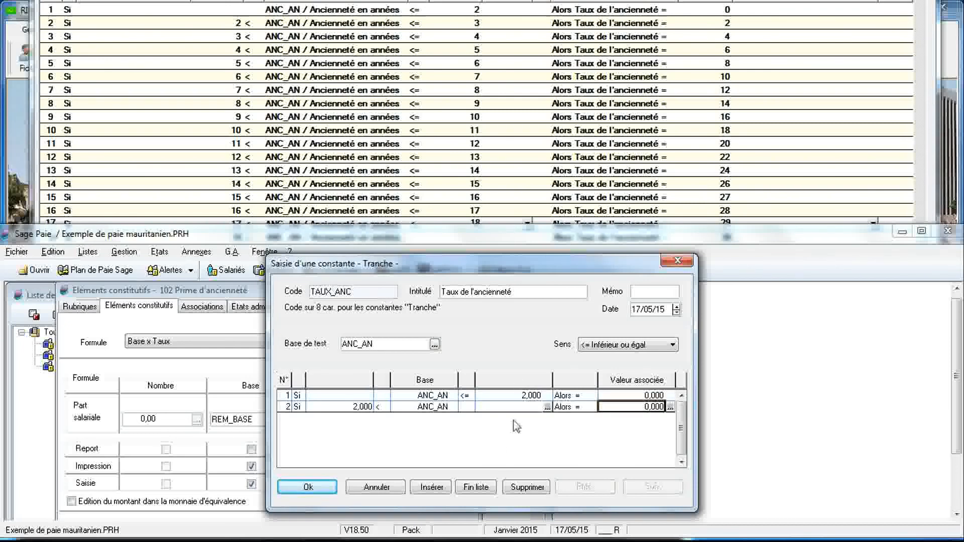
click(475, 487)
click(517, 406)
text(3)
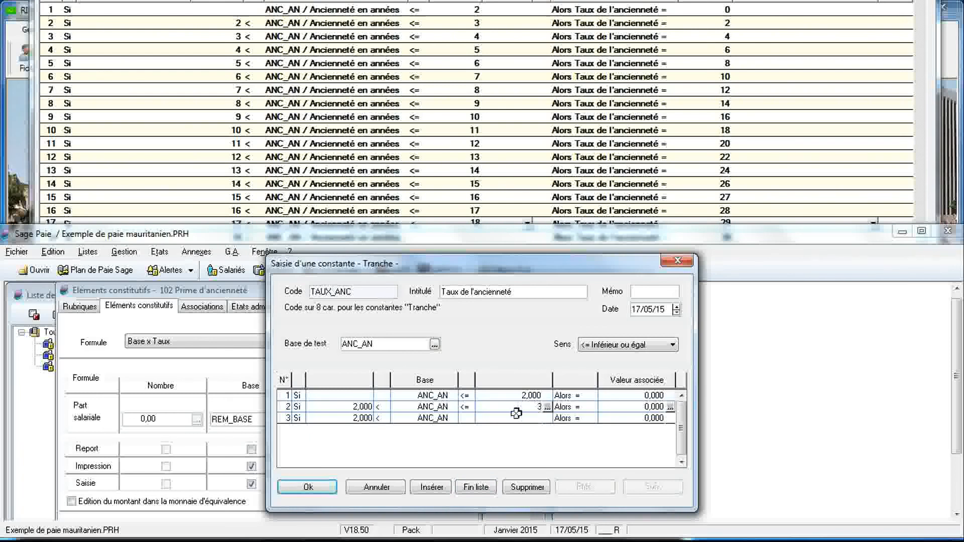
click(476, 488)
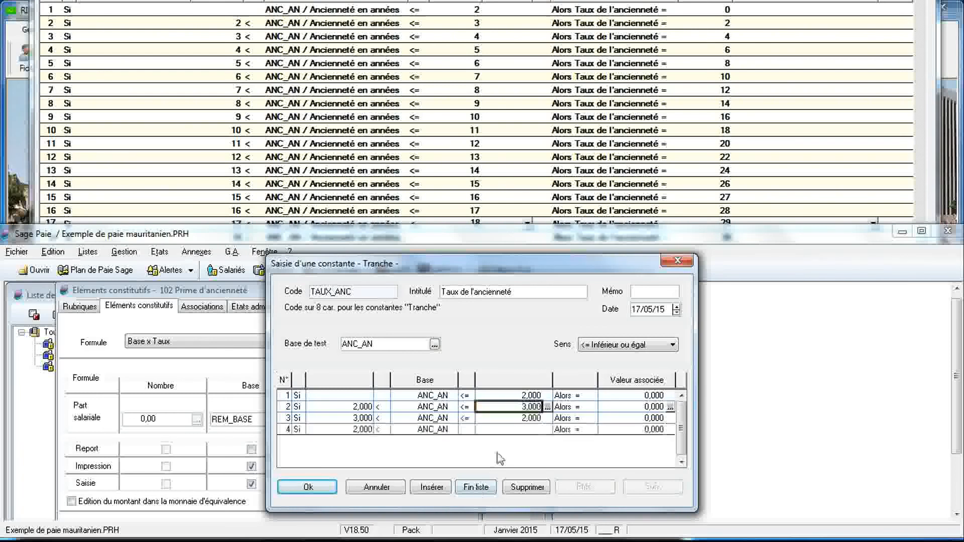
click(521, 420)
text(4)
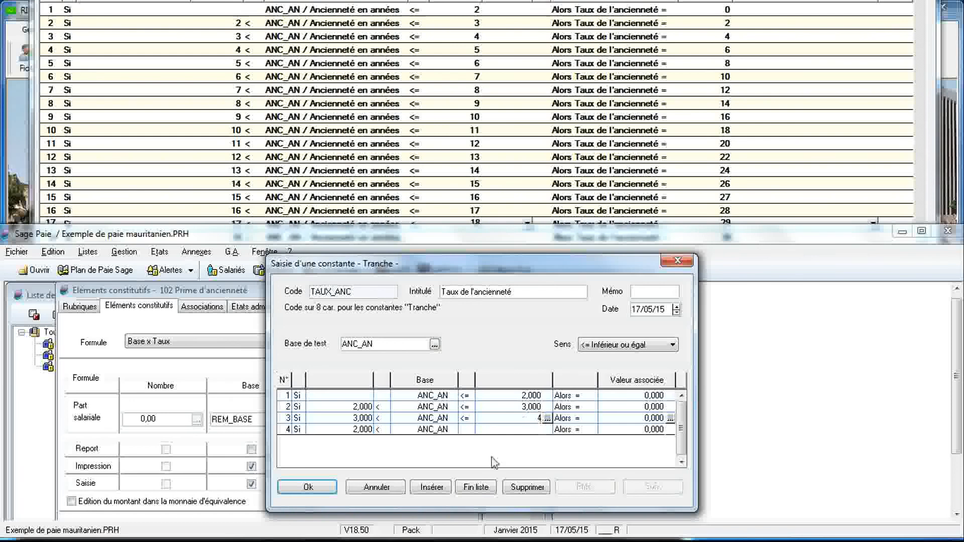
click(478, 488)
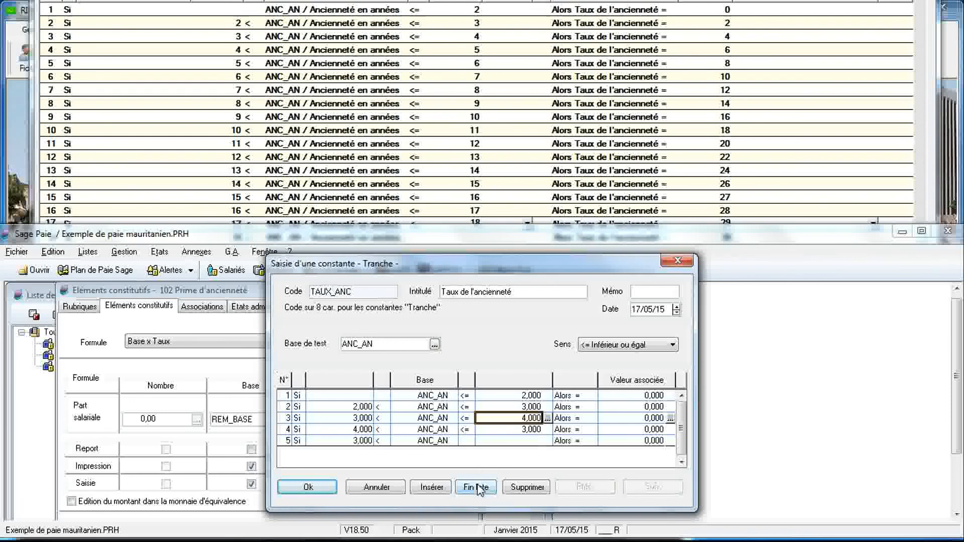
click(523, 430)
text(5)
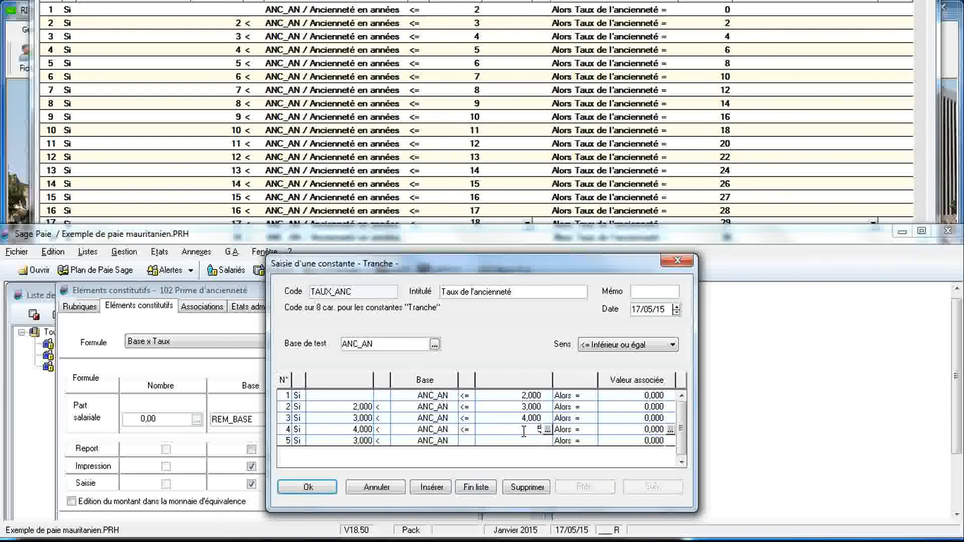
Extend the TAUX_ANC table with brackets 5, 6 and 7, with upper limits of 6, 7 and 8.
click(476, 487)
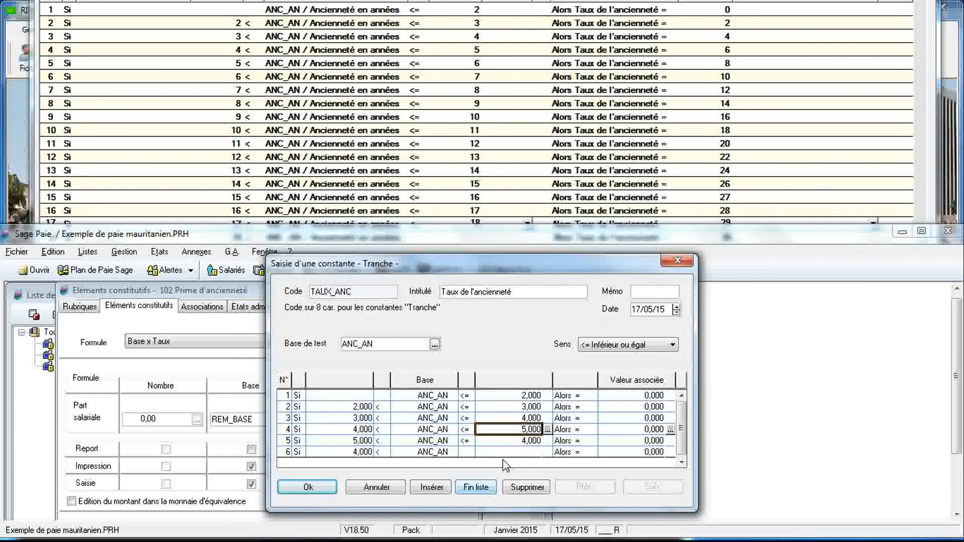
click(522, 441)
text(6)
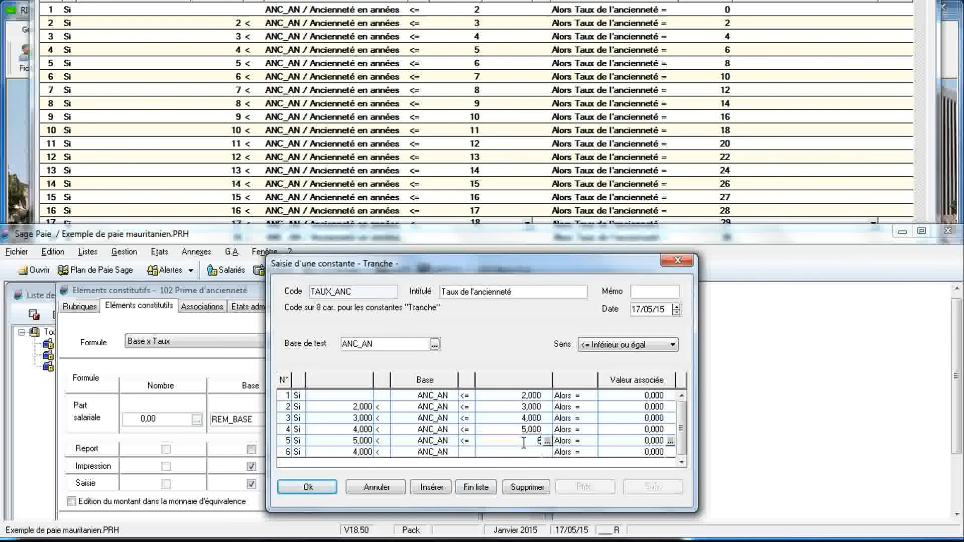
click(478, 489)
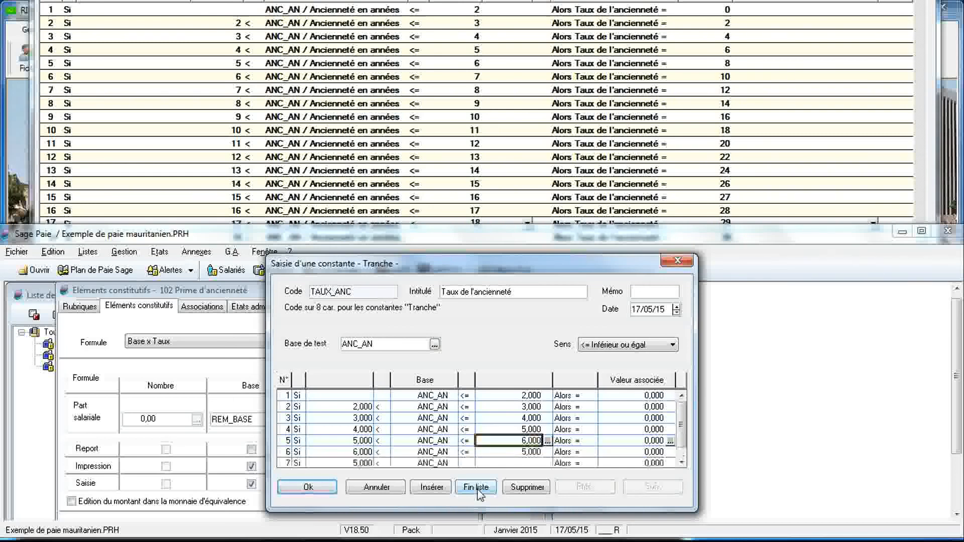
click(514, 455)
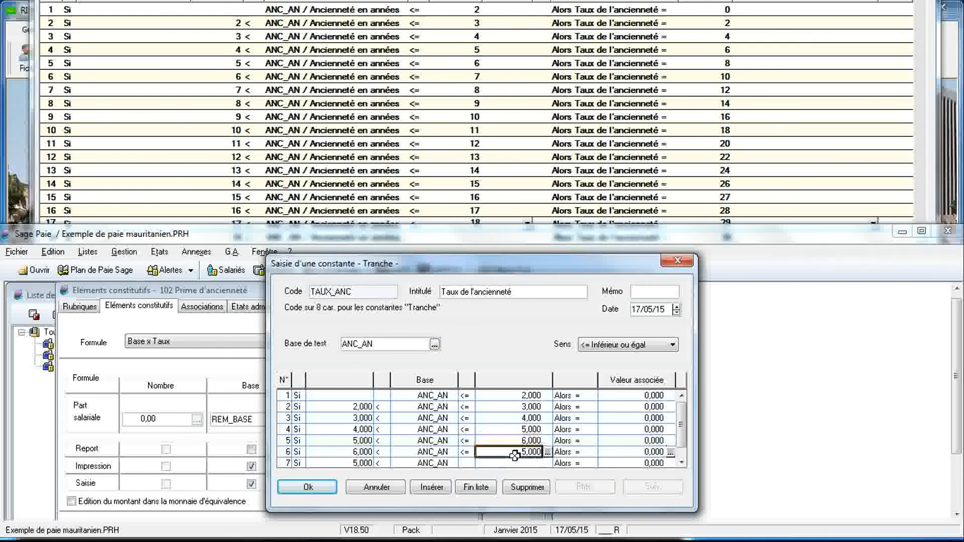
text(7)
click(471, 487)
click(504, 463)
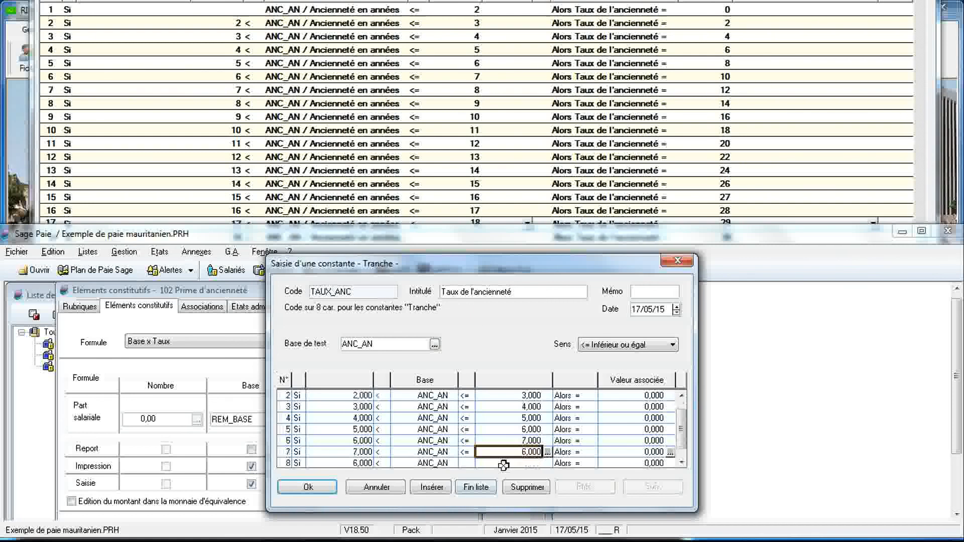
text(8)
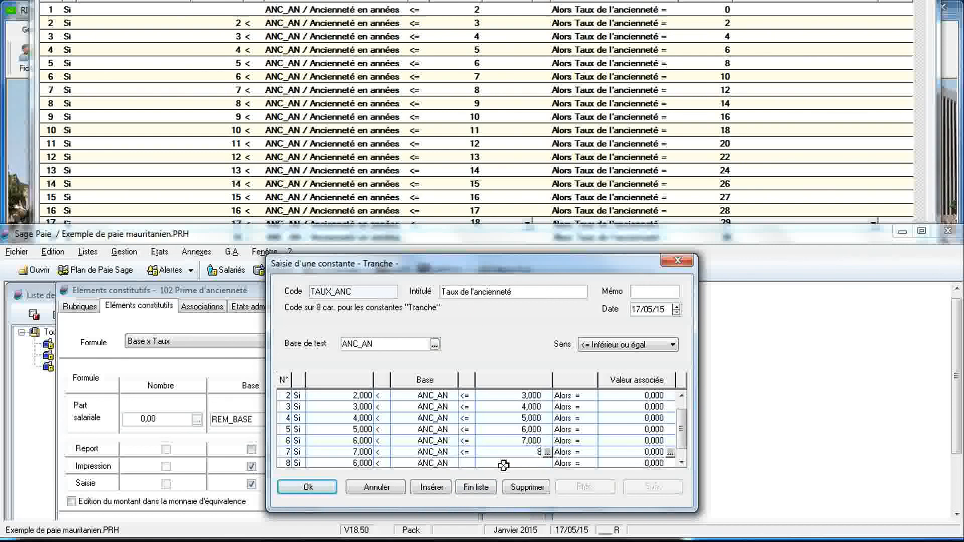
Extend the TAUX_ANC table with brackets 8, 9 and 10, with upper limits of 9, 10 and 11.
click(478, 489)
click(511, 463)
text(9)
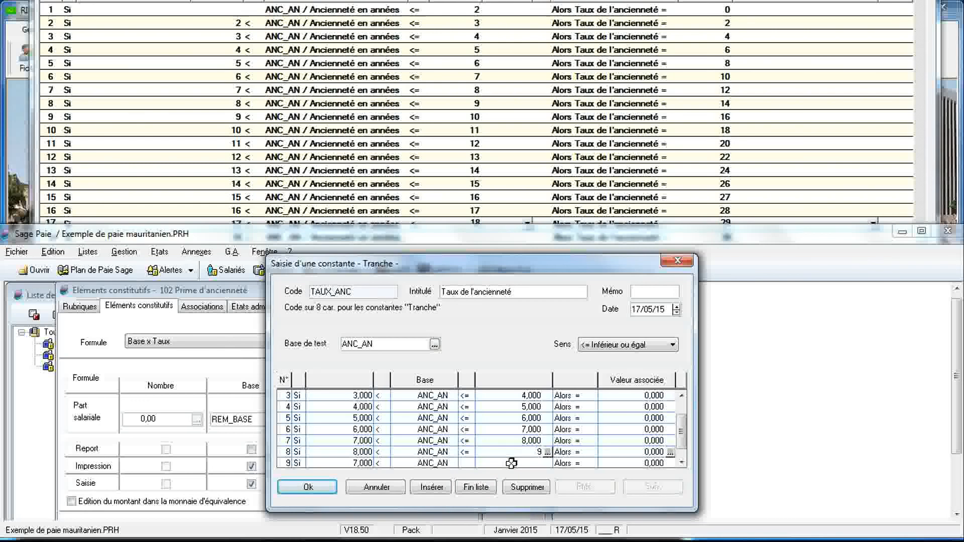
click(483, 488)
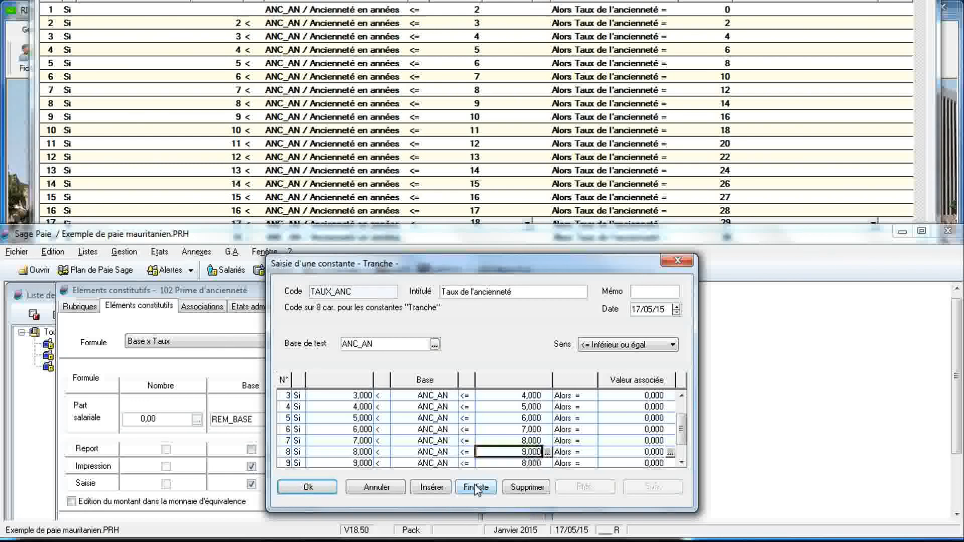
click(506, 463)
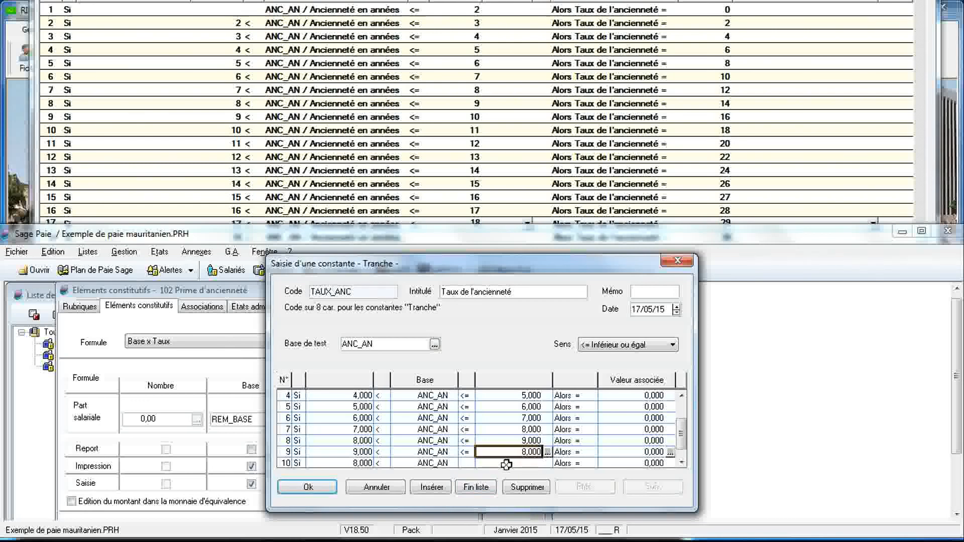
text(10)
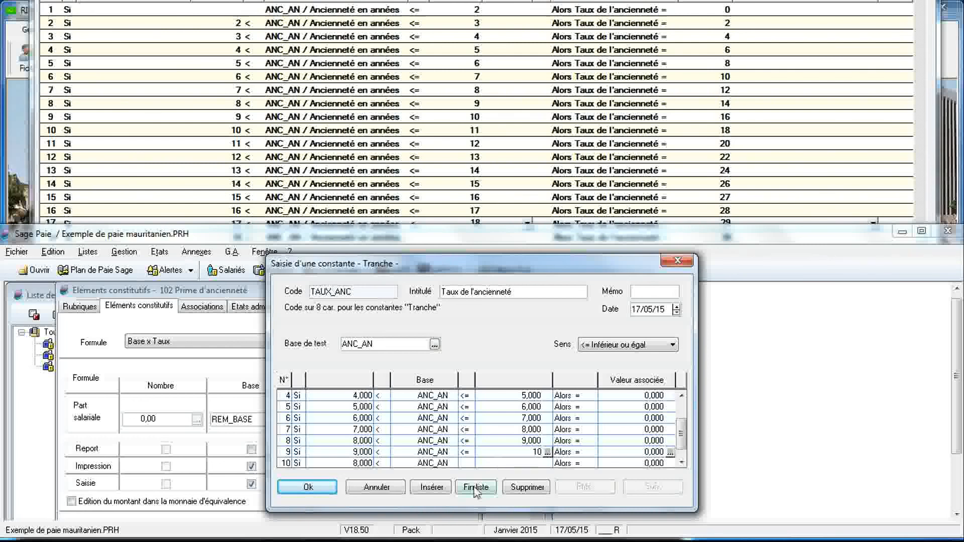
click(476, 487)
click(508, 463)
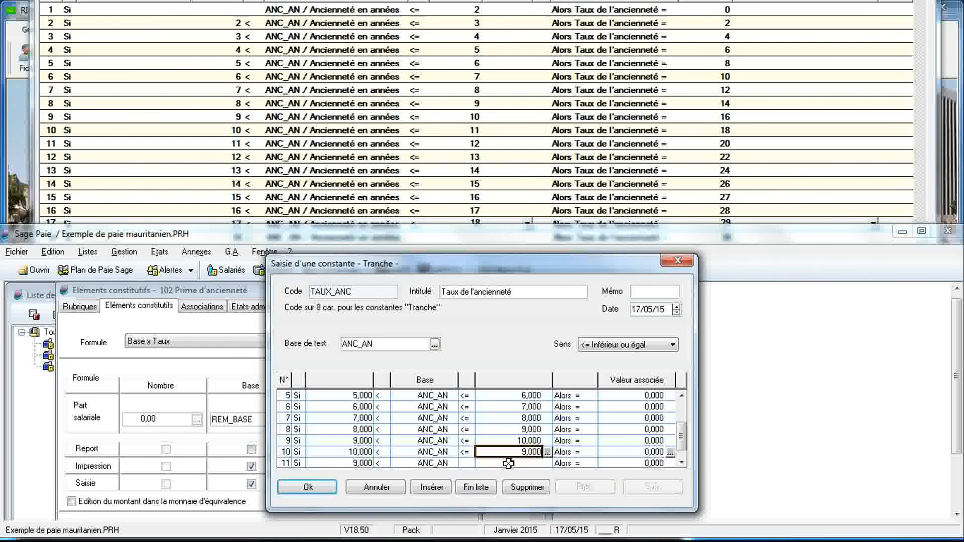
text(11)
Extend the TAUX_ANC table with brackets 11 to 14, with upper limits of 12, 13, 14 and 15.
click(479, 488)
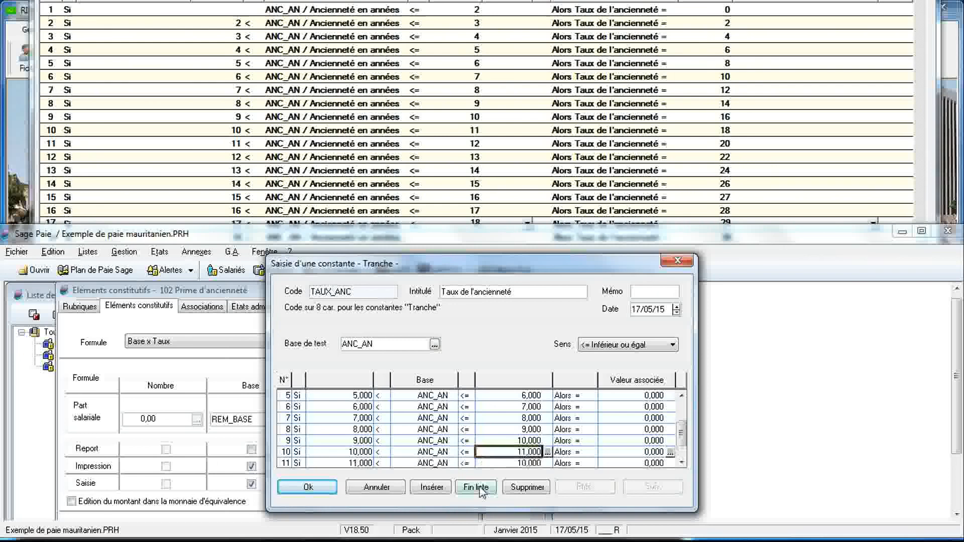
click(506, 463)
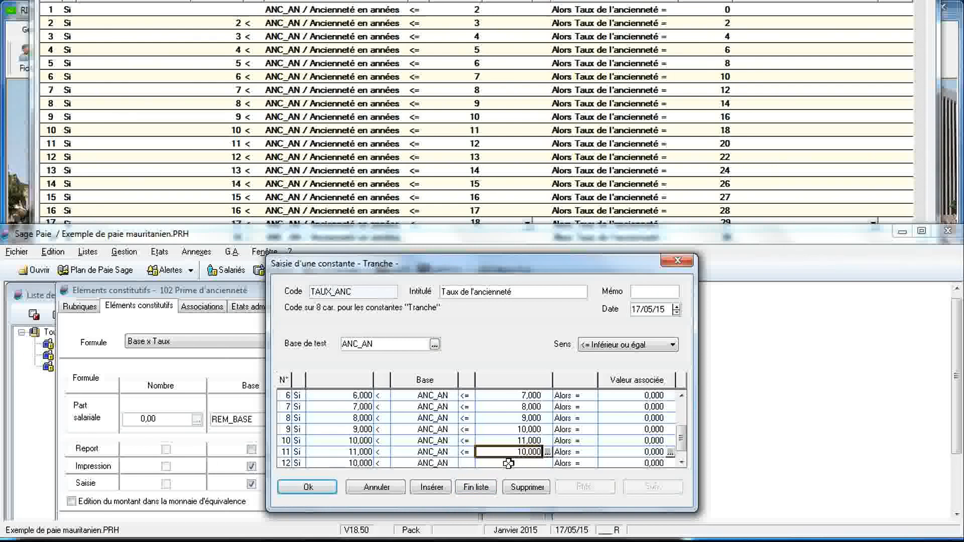
text(12)
click(482, 489)
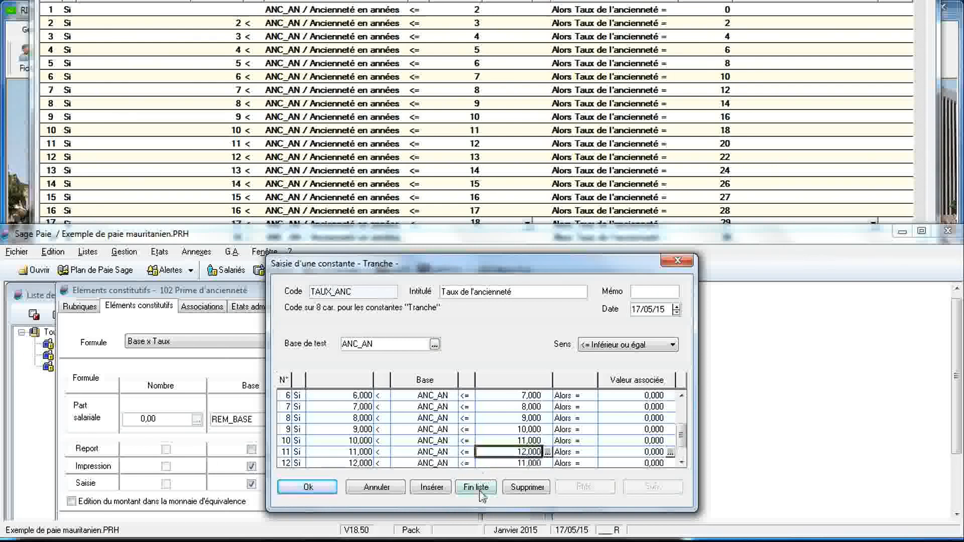
click(507, 463)
text(13)
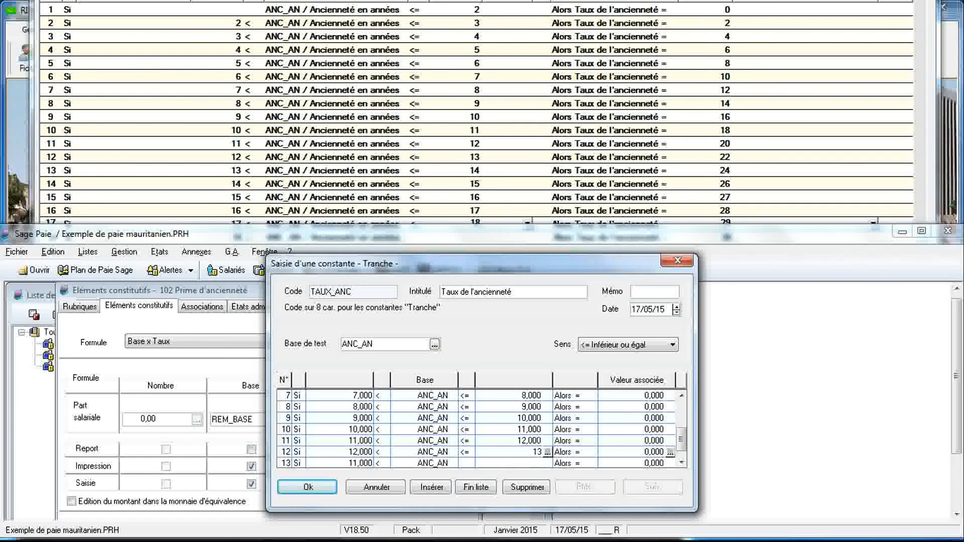
click(488, 483)
click(506, 463)
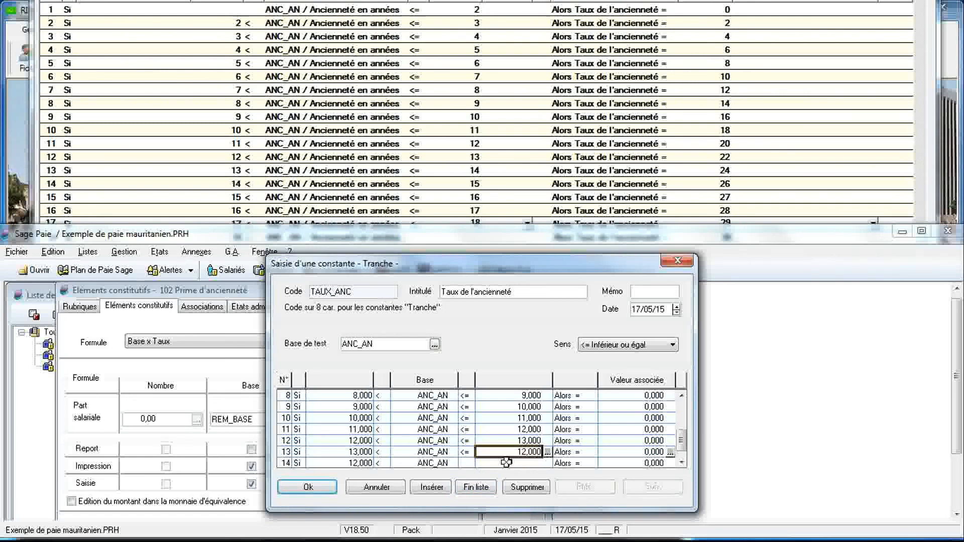
text(14)
click(485, 487)
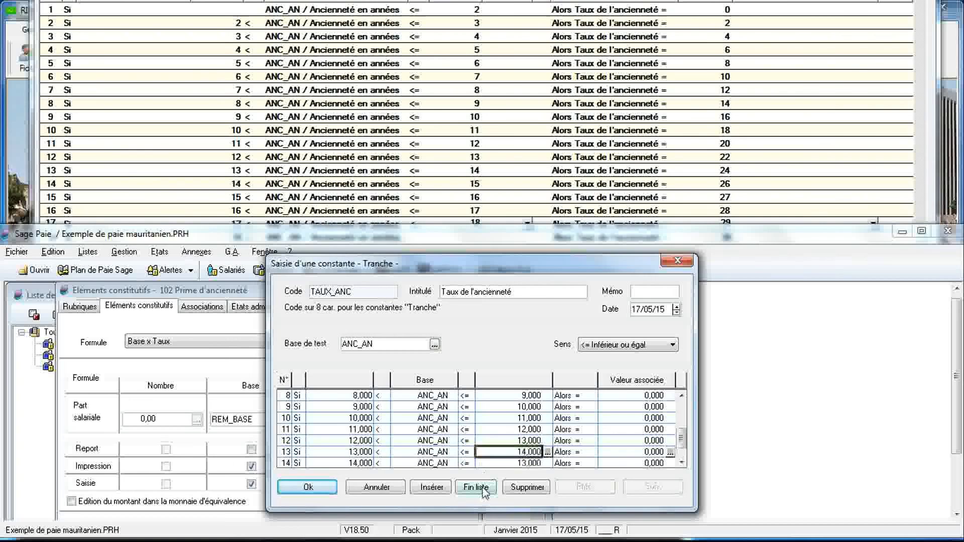
click(509, 463)
text(15)
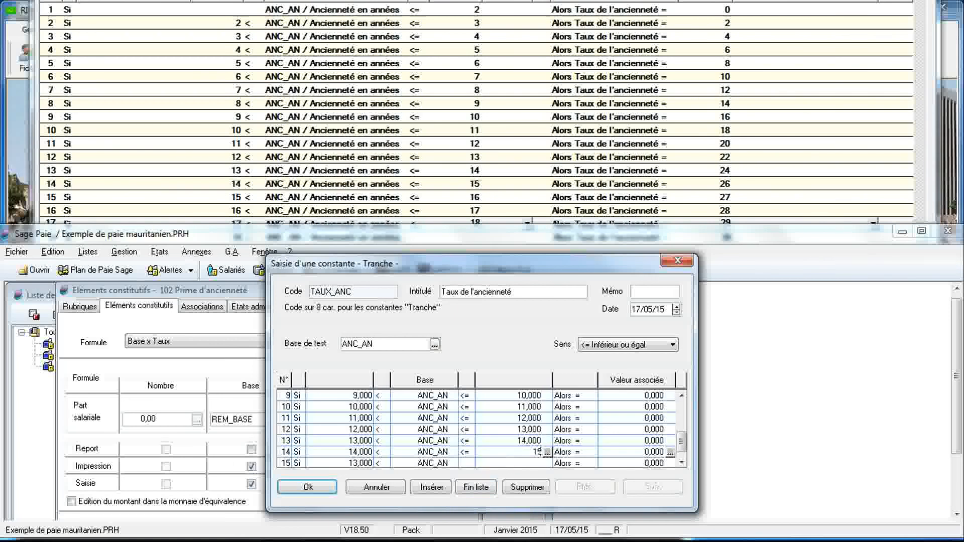
Extend the TAUX_ANC table with brackets 15, 16 and 17, with upper limits of 16, 17 and 18.
click(481, 486)
click(510, 451)
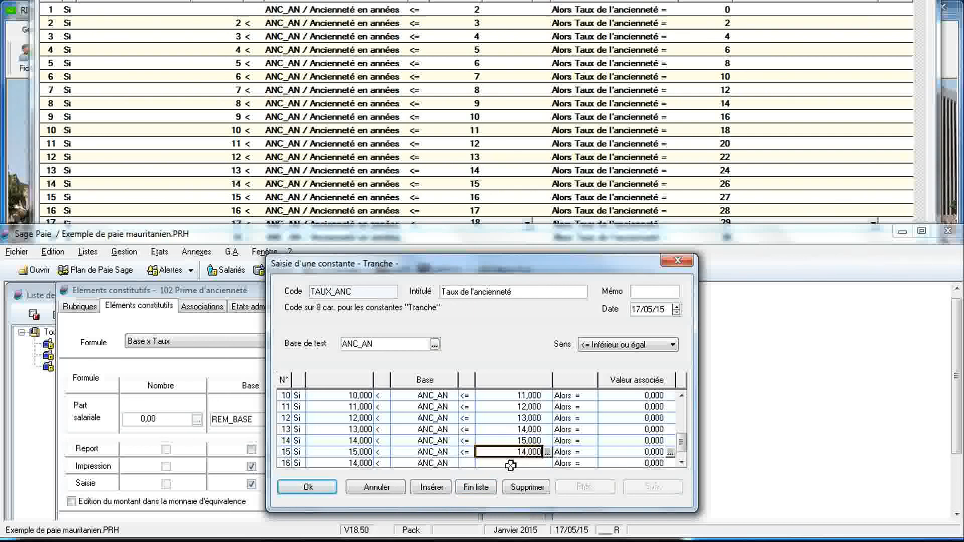
click(511, 463)
text(16)
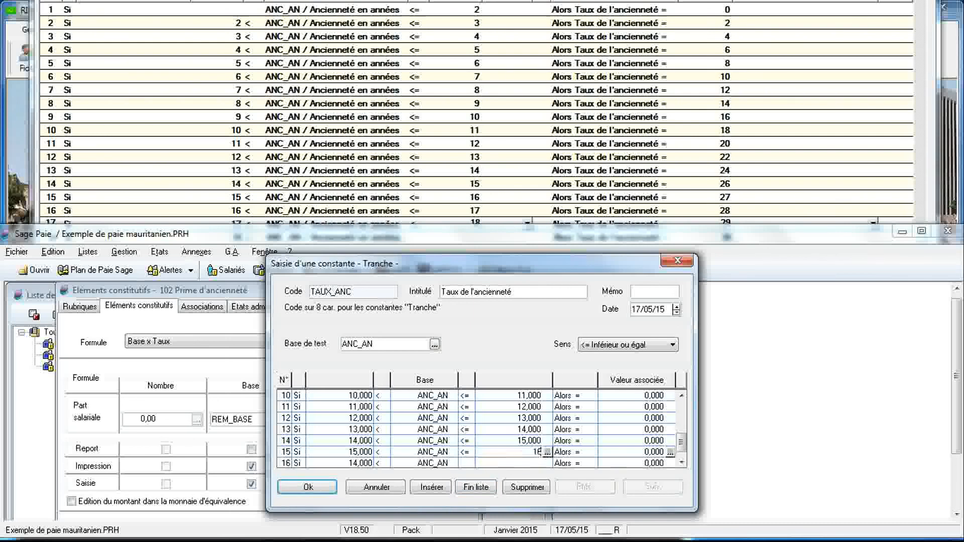
click(472, 490)
click(509, 463)
text(17)
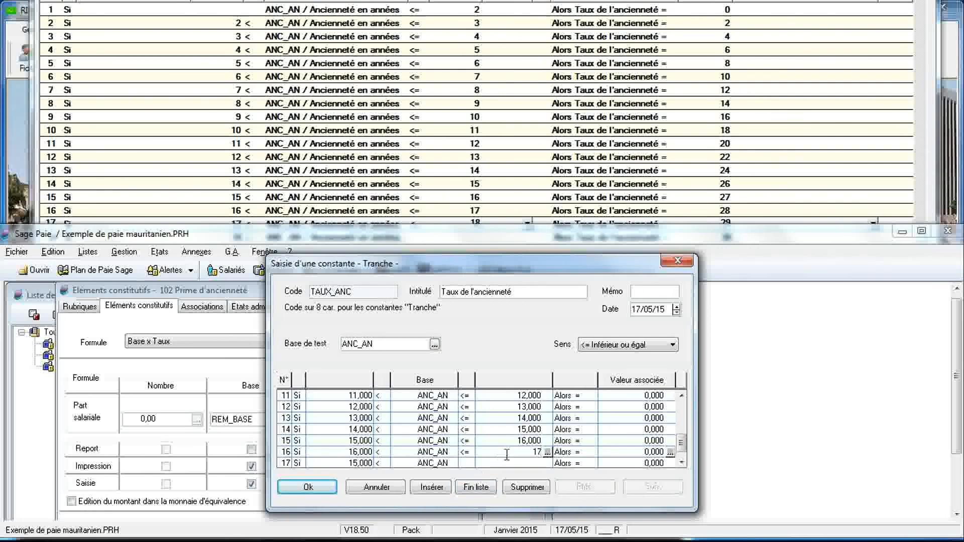
click(487, 486)
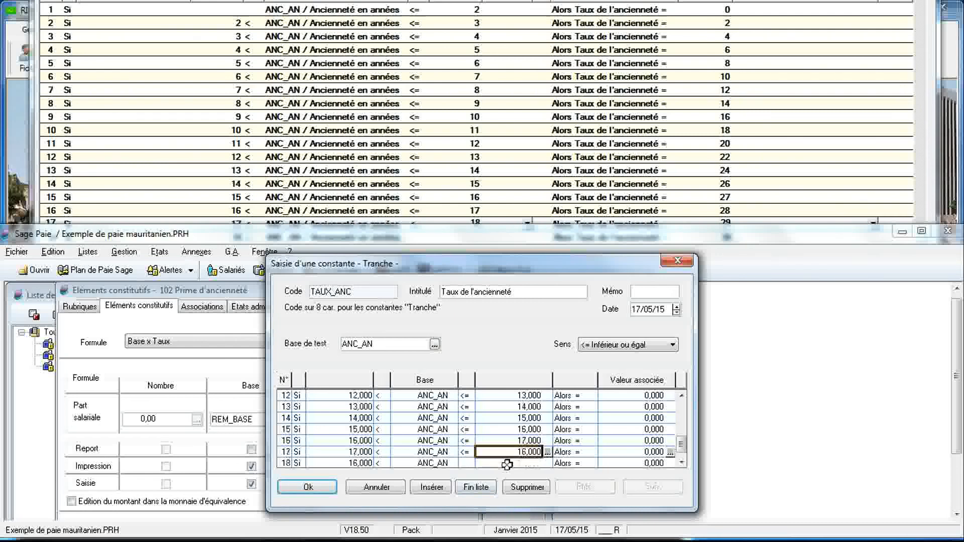
click(509, 463)
text(18)
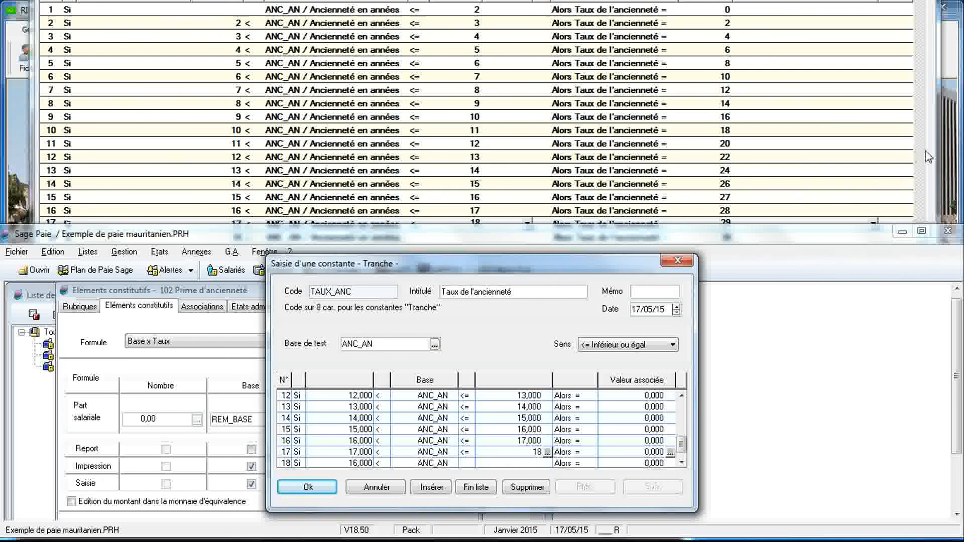
key(Return)
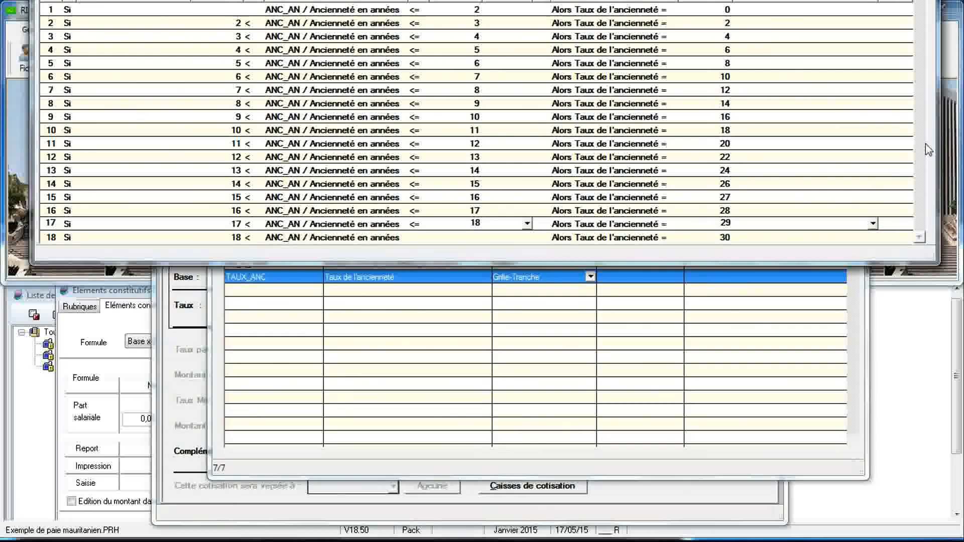
Set the associated values of TAUX_ANC brackets 1 to 4 to 0, 2, 4 and 6.
drag(934, 142, 934, 133)
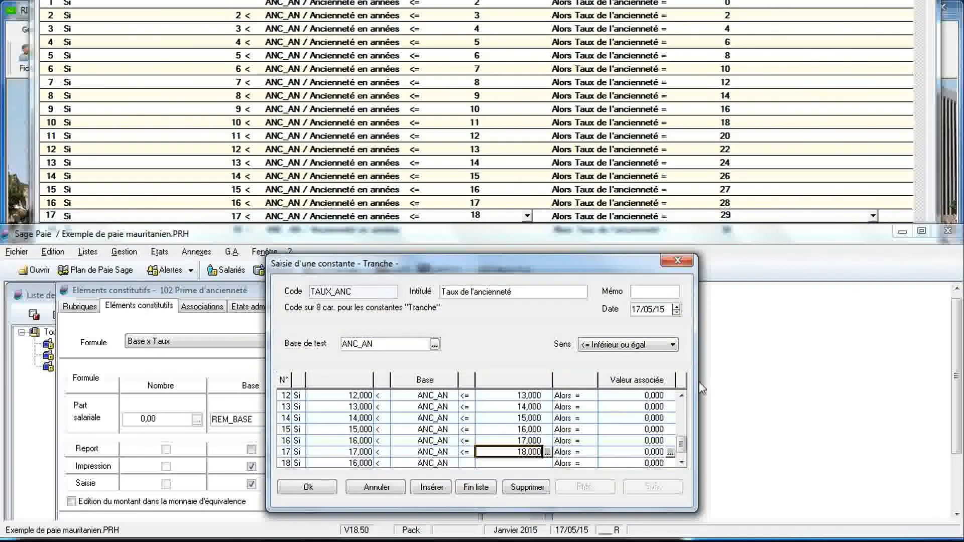
drag(684, 440, 684, 399)
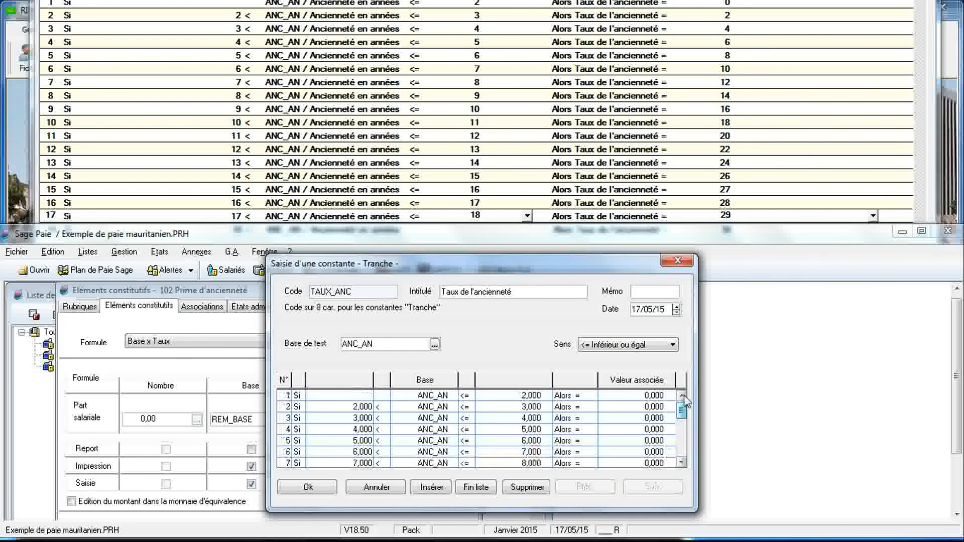
click(646, 396)
text(0)
click(645, 408)
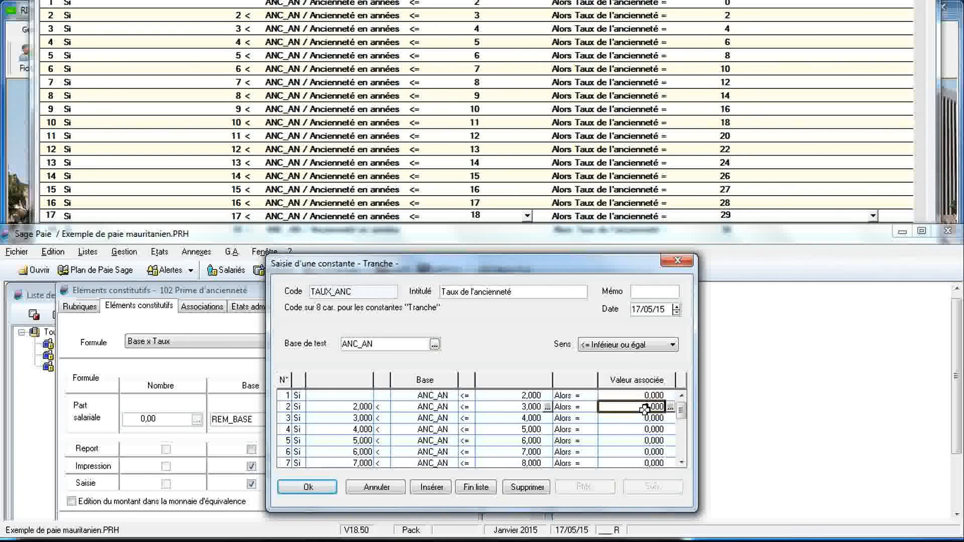
text(2)
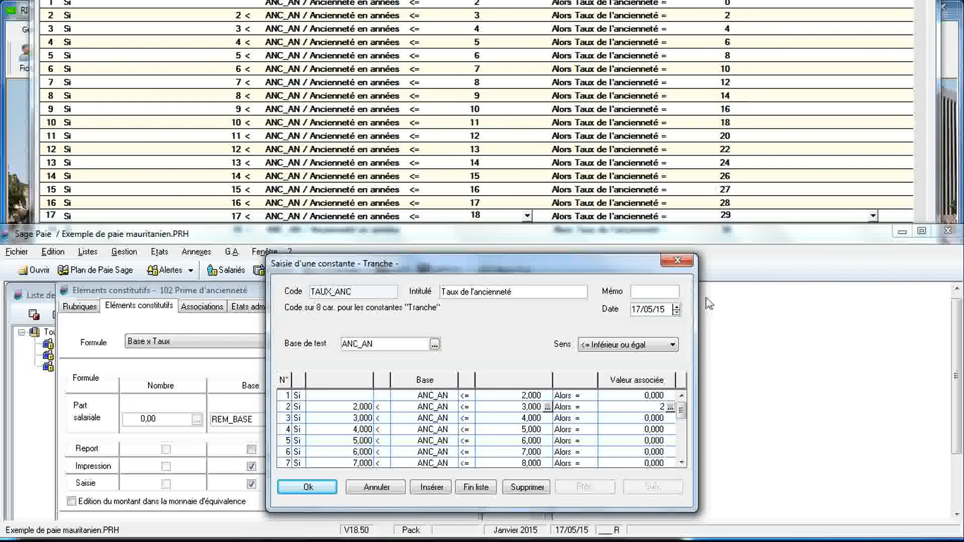
click(635, 419)
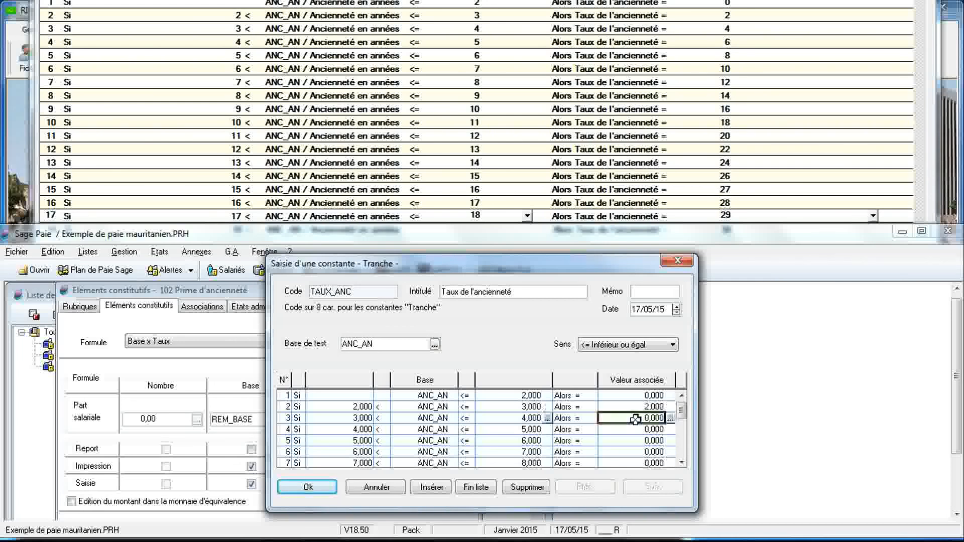
text(4)
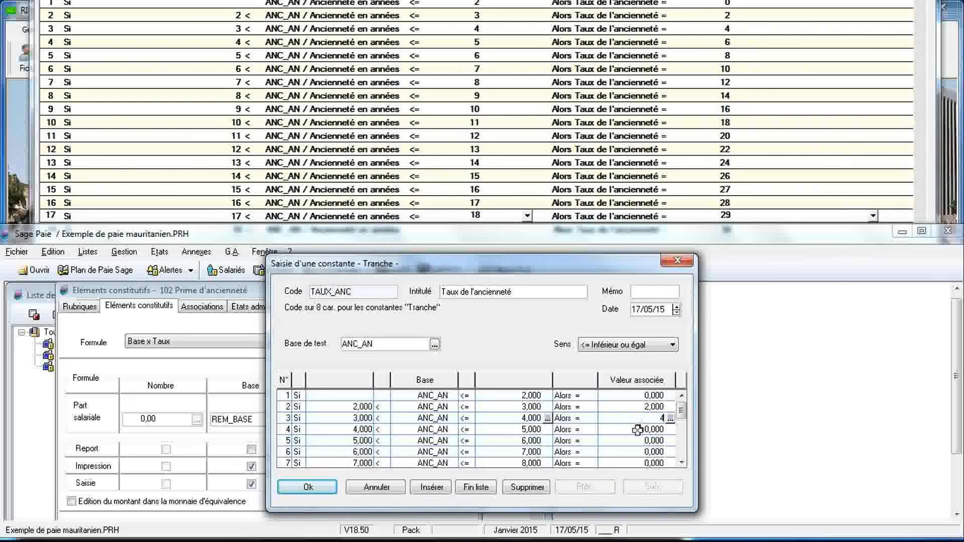
click(637, 430)
text(6)
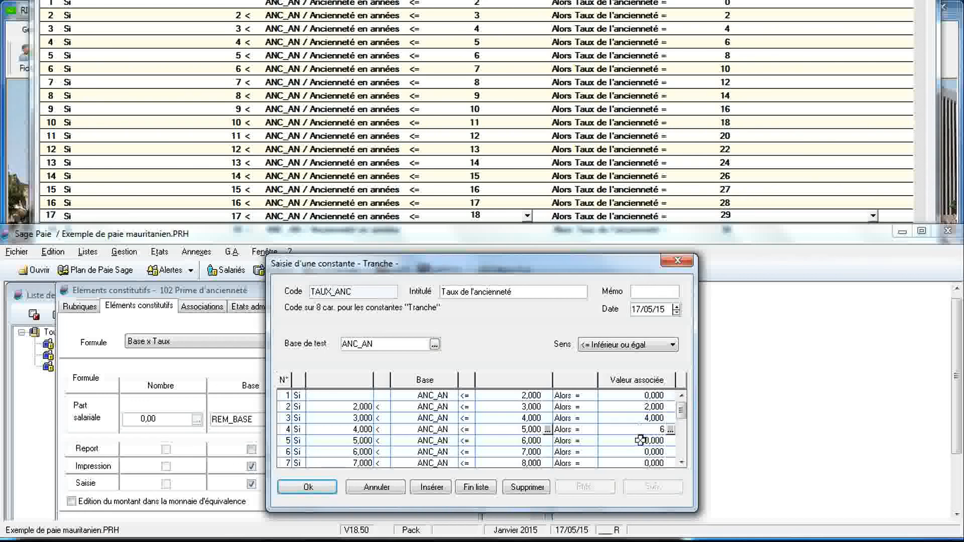
Set the associated values of TAUX_ANC brackets 5, 6 and 7 to 8, 10 and 12.
click(641, 441)
text(8)
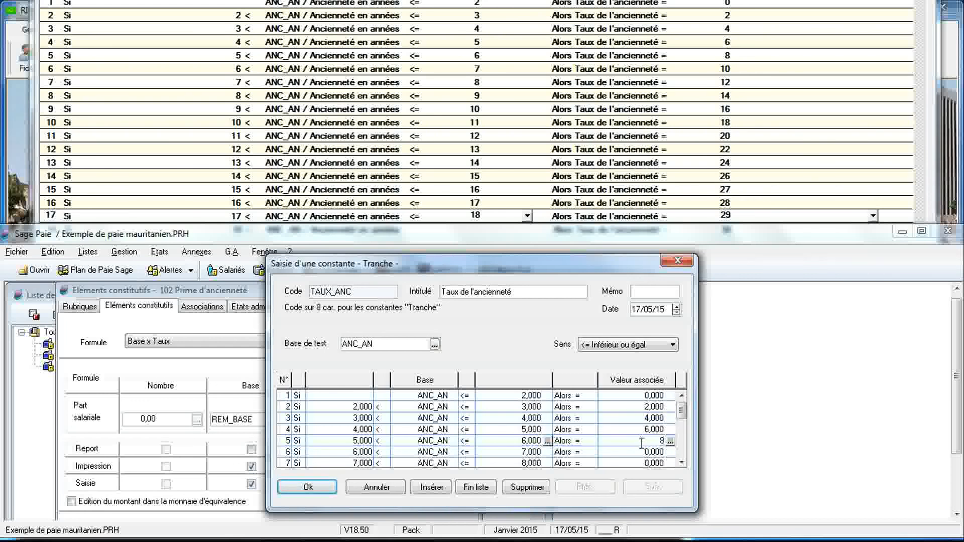
click(640, 451)
text(10)
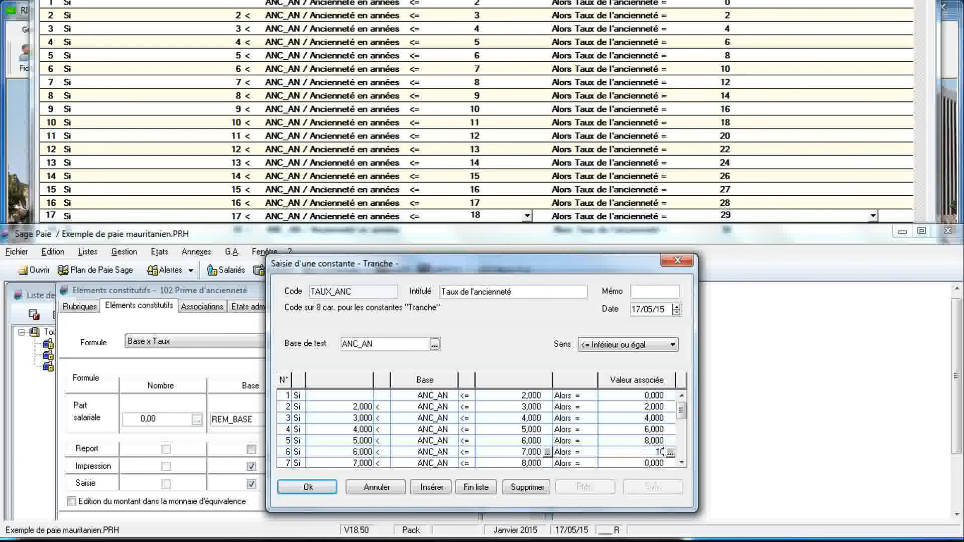
click(640, 463)
text(12)
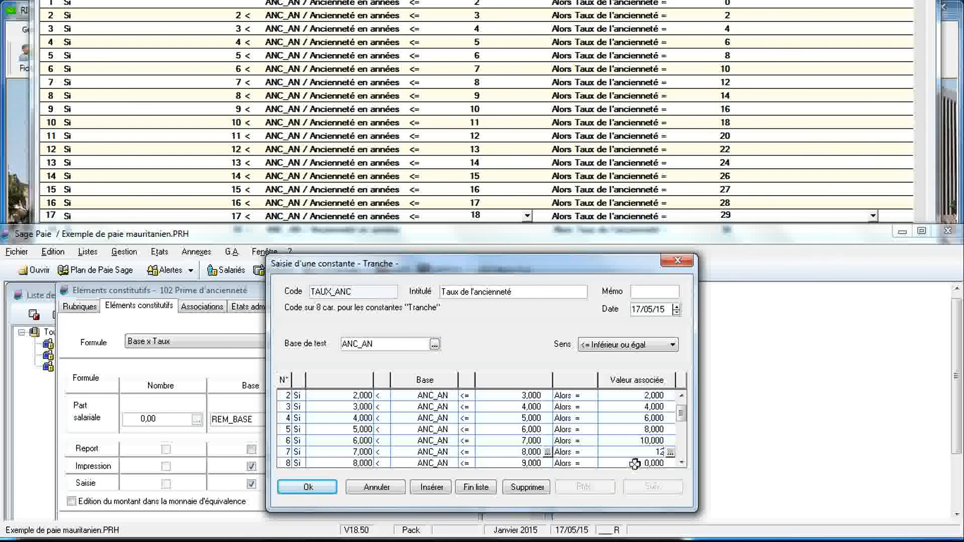
Set the associated values of TAUX_ANC brackets 8 to 11 to 14, 16, 18 and 20.
click(634, 463)
text(14)
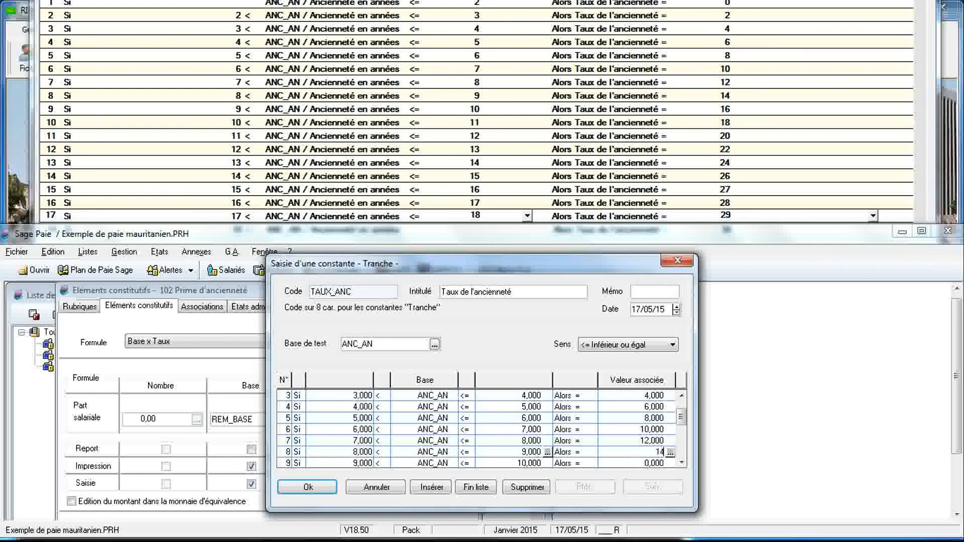
click(633, 463)
text(16)
click(631, 463)
text(18)
click(626, 464)
text(20)
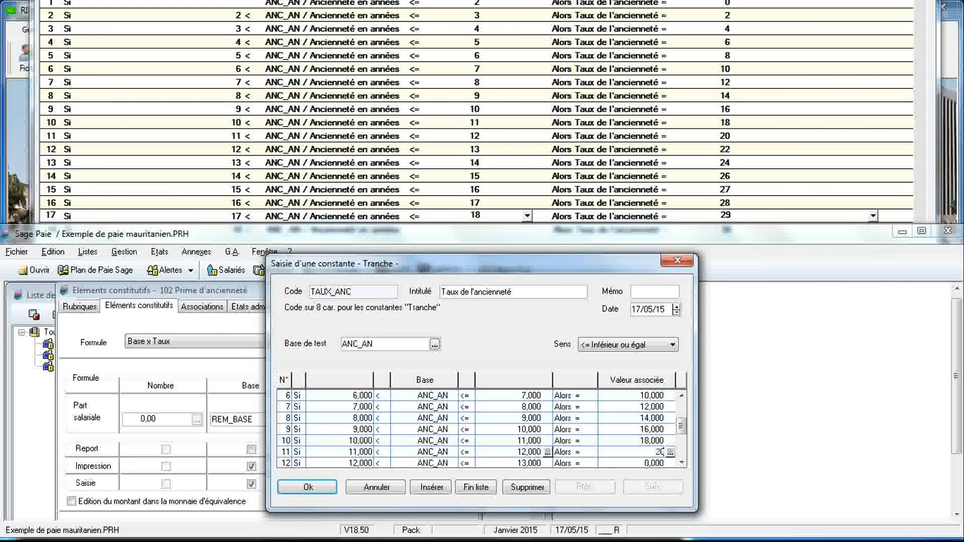
Set the associated values of TAUX_ANC brackets 12, 13 and 14 to 22, 24 and 26.
click(622, 463)
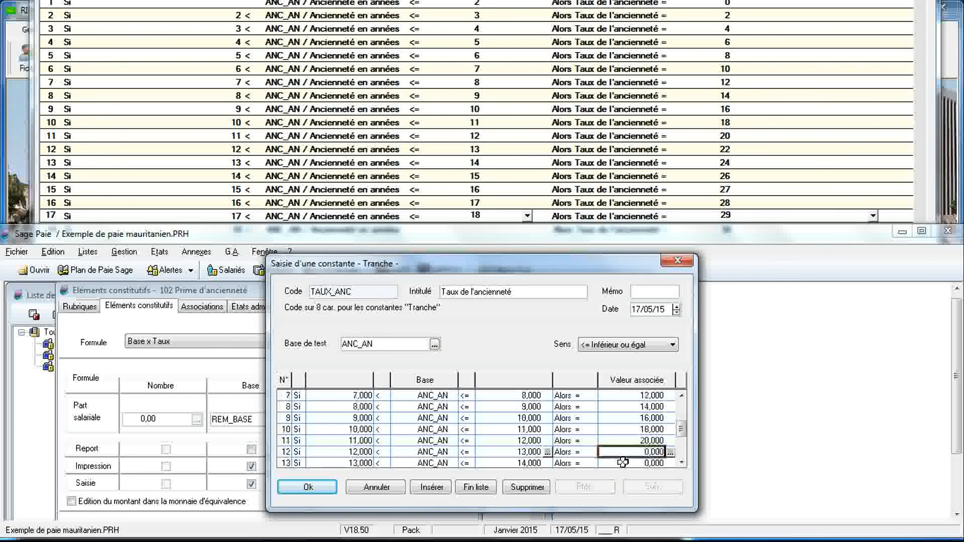
text(22)
click(620, 462)
text(24)
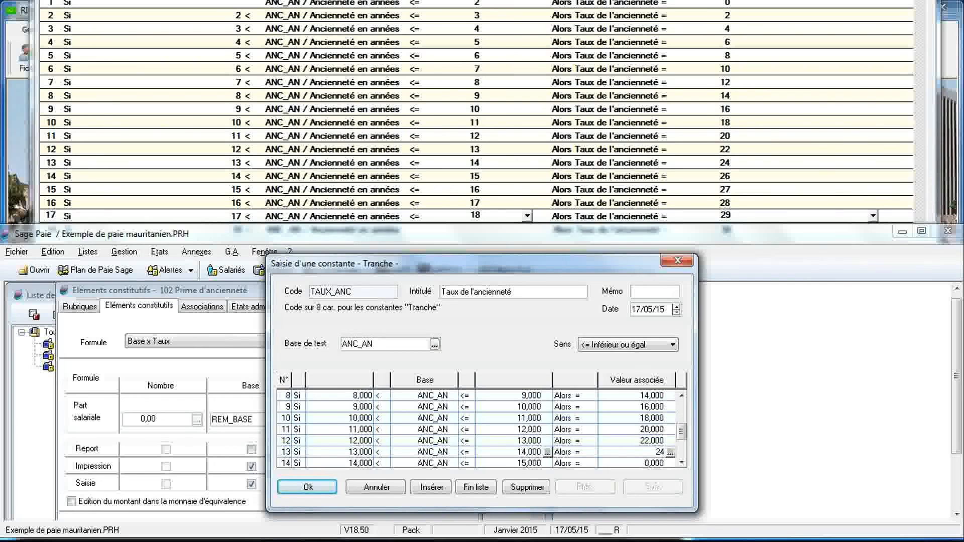
click(620, 463)
text(26)
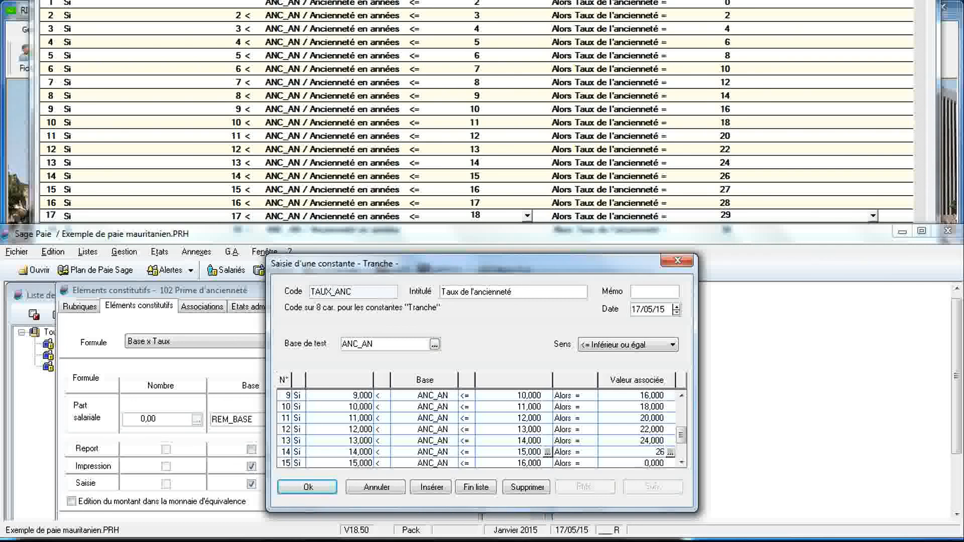
Set the associated values of TAUX_ANC brackets 15 to 18 to 27, 28, 29 and 30.
click(635, 461)
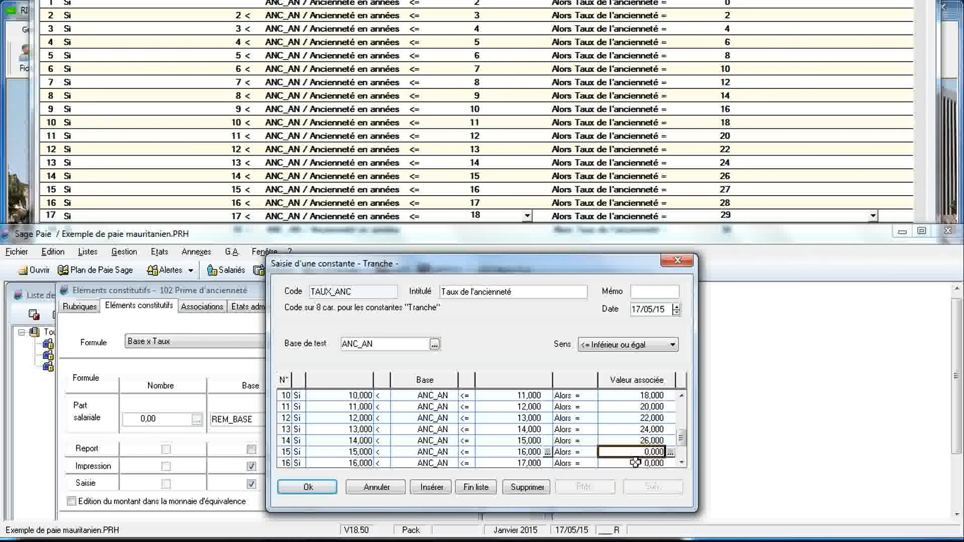
text(27)
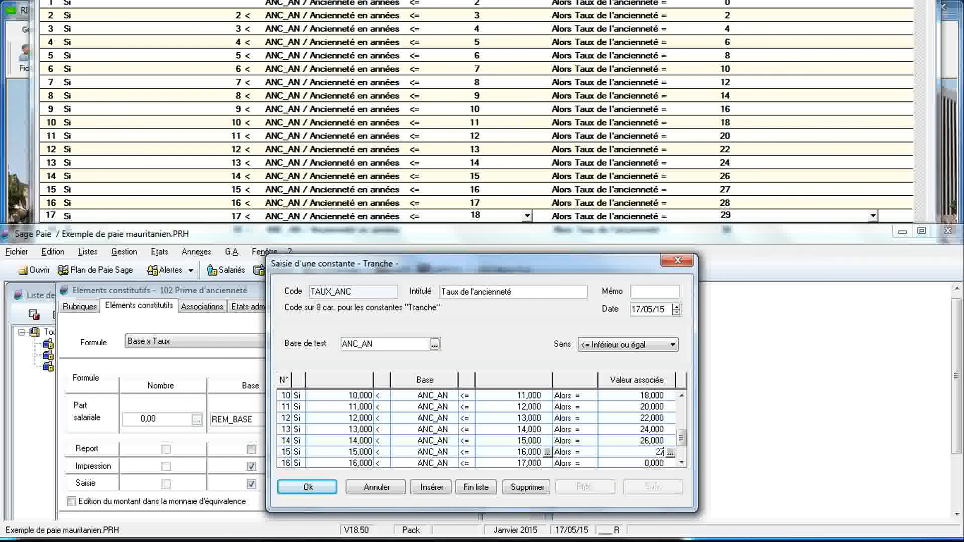
click(636, 462)
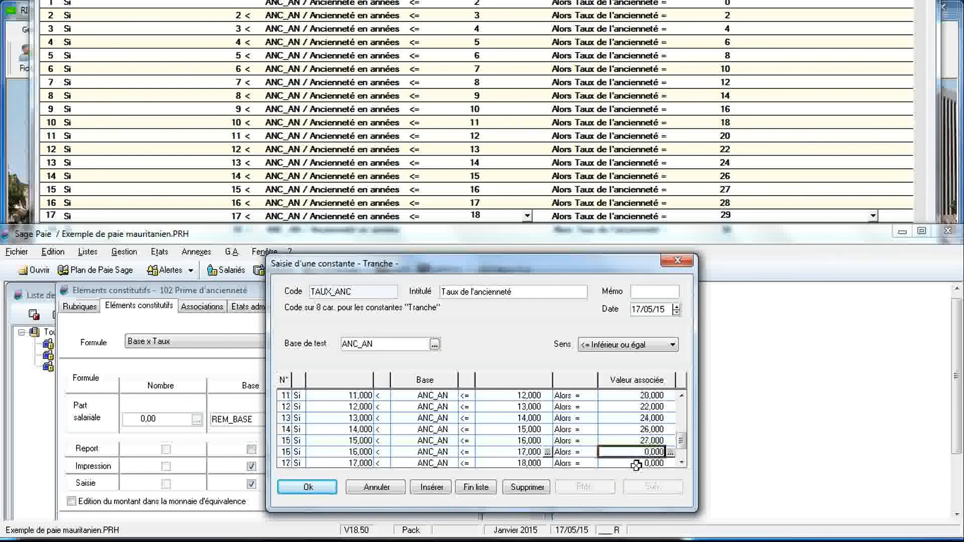
text(28)
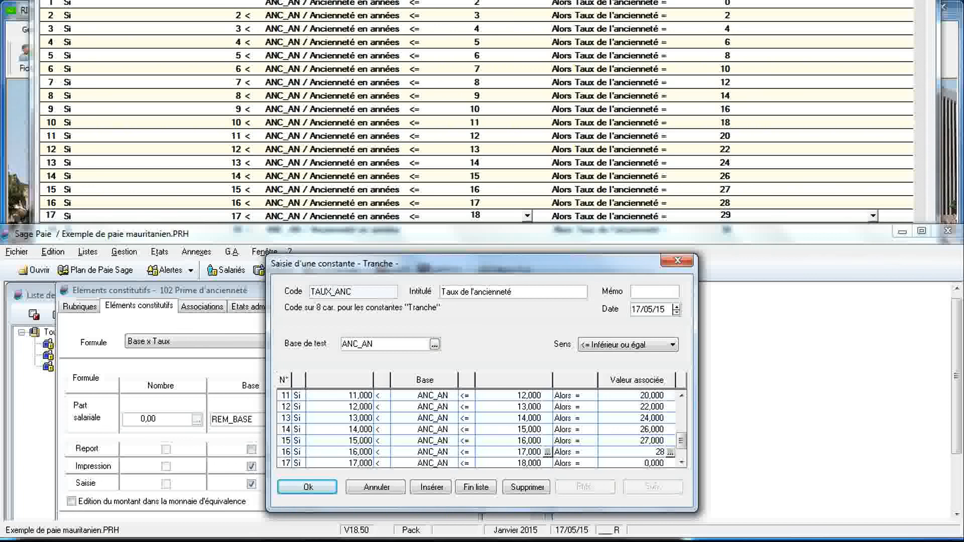
click(635, 461)
text(29)
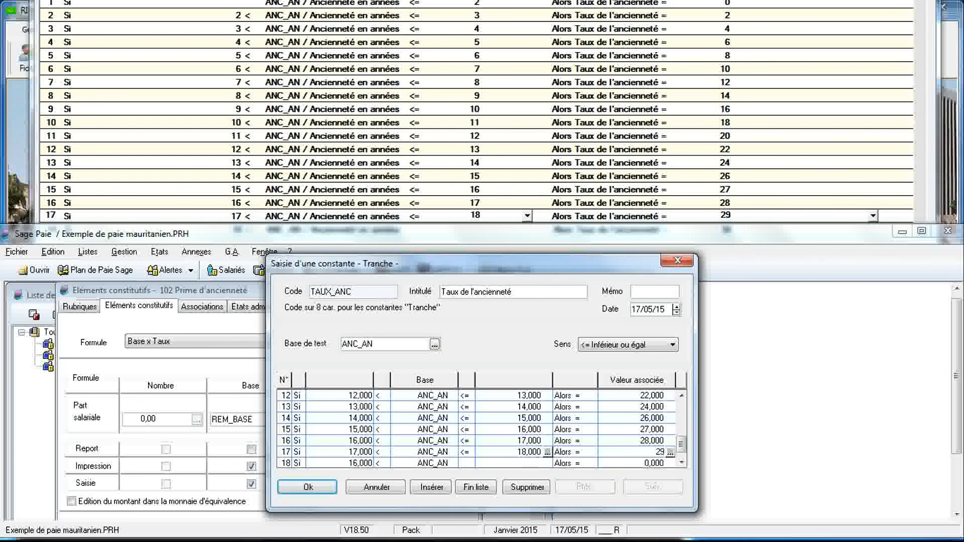
click(635, 463)
text(30)
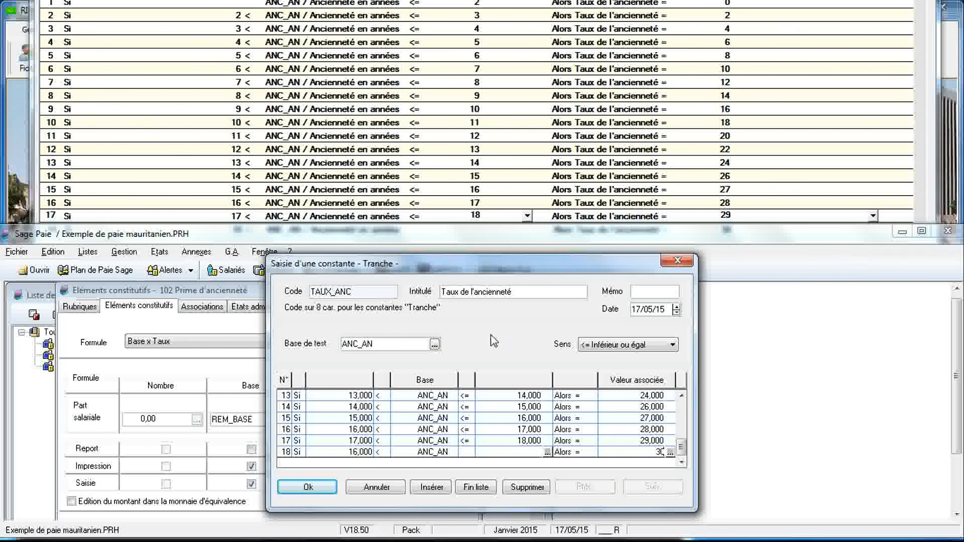
Save the TAUX_ANC constant and assign it as the rate in the Base x Taux formula of rubrique 102.
click(308, 487)
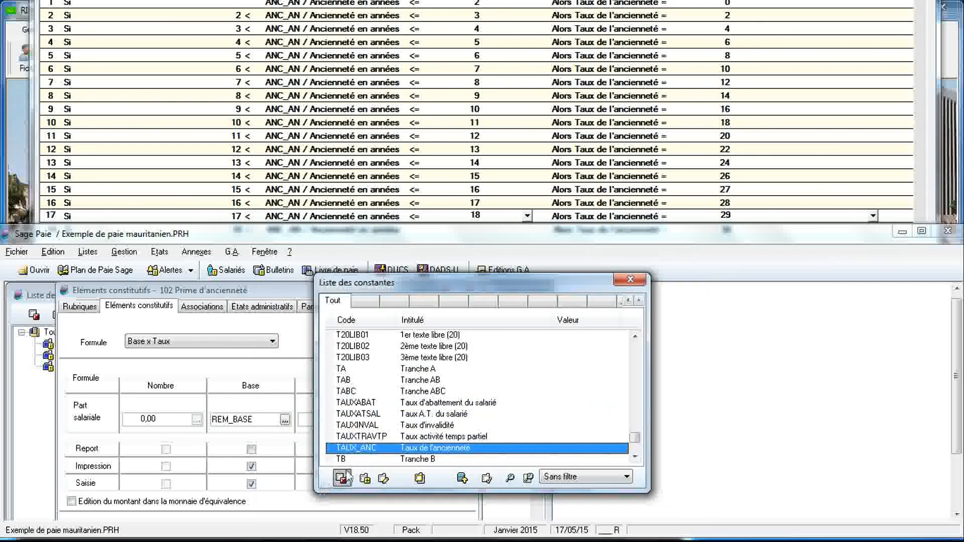
double_click(384, 452)
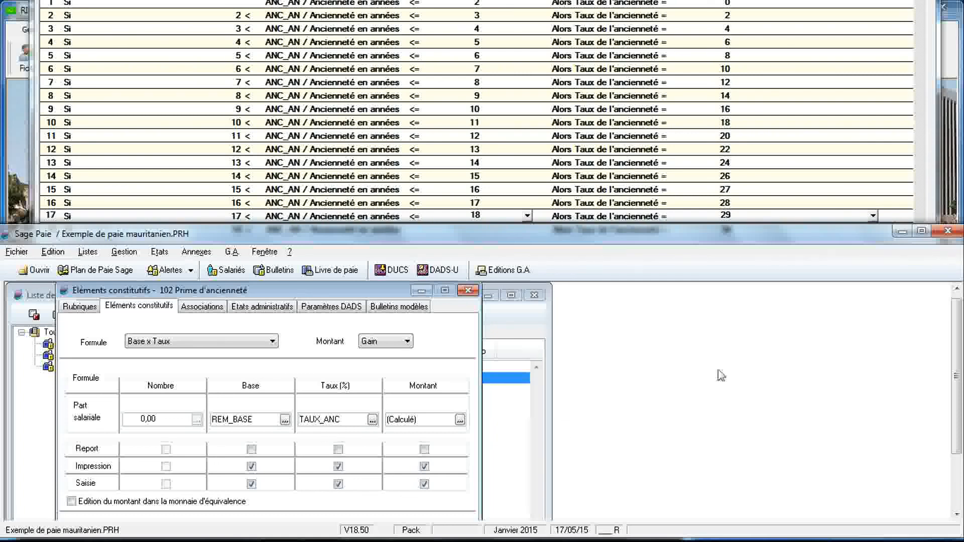
Switch to RIMINTEG and close the TAUX_ANC grid description and the constants declaration to return to rubrique 102's formula.
click(929, 151)
drag(929, 151, 928, 402)
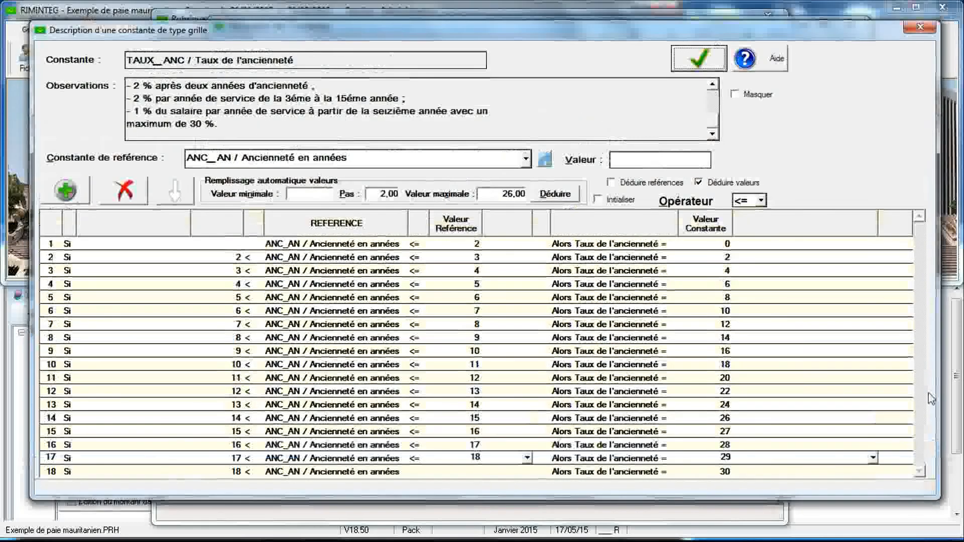
click(920, 26)
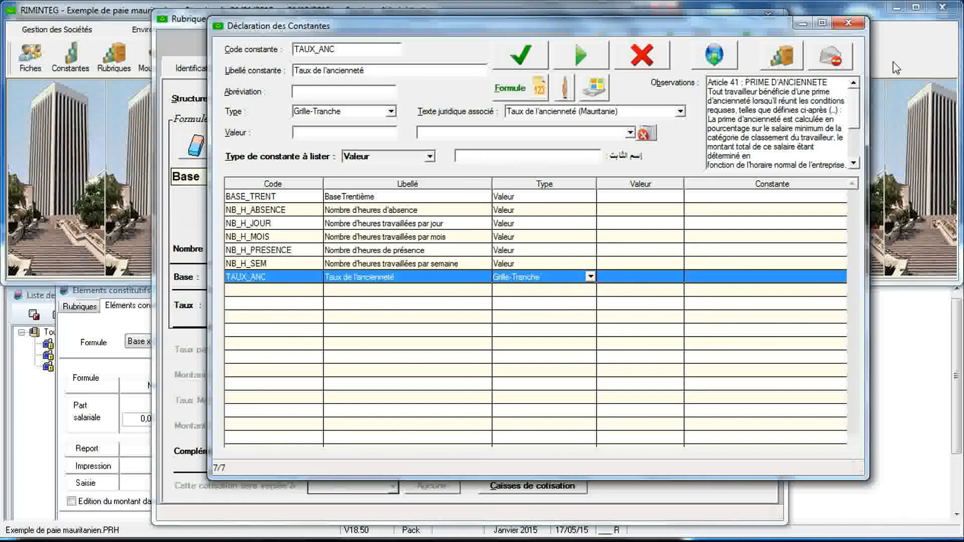
click(847, 23)
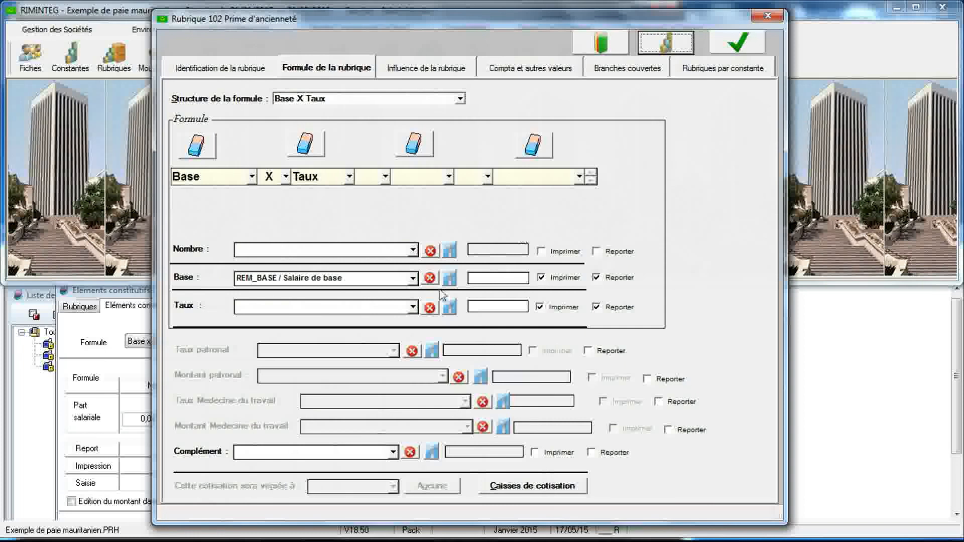
Assign the constant TAUX_ANC / Taux de l'ancienneté as the Taux in rubrique 102's Base X Taux formula.
click(413, 308)
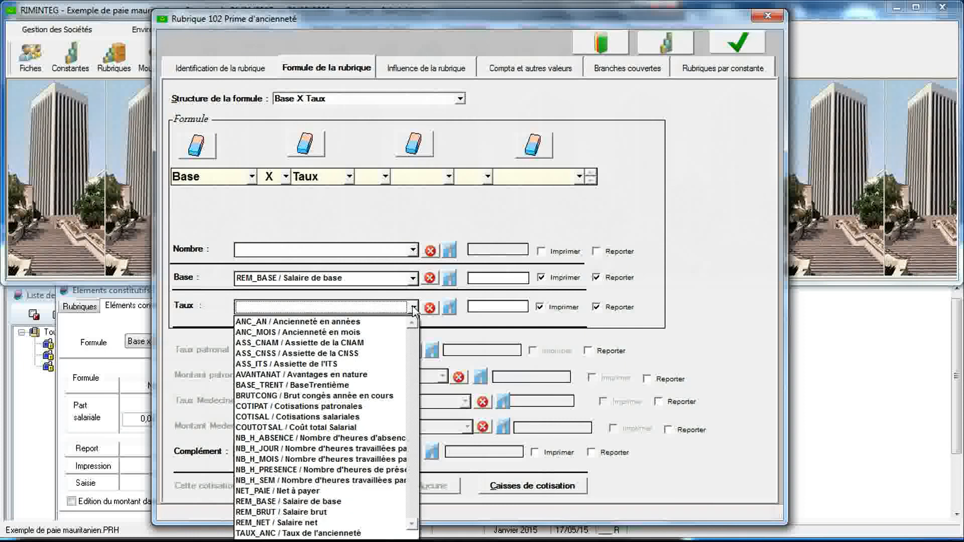
click(412, 307)
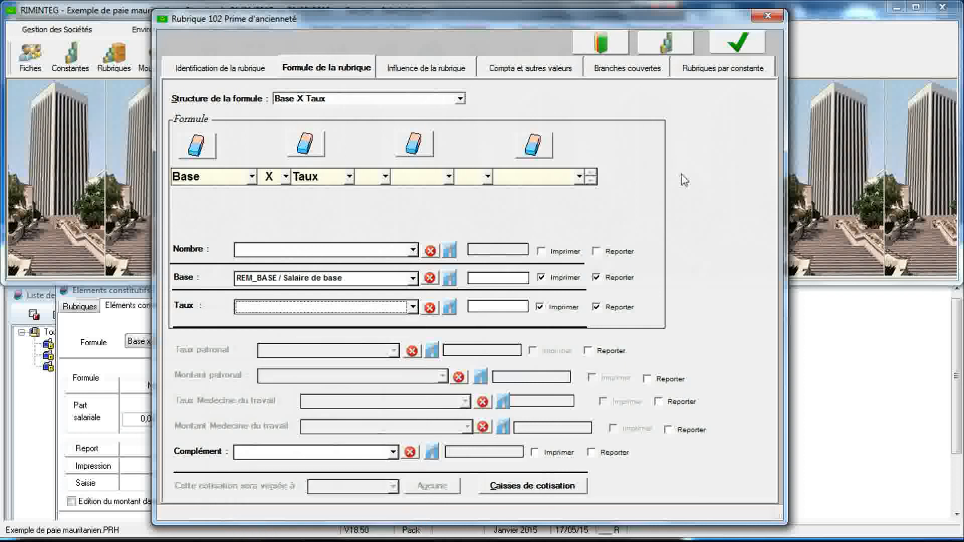
drag(687, 183, 692, 130)
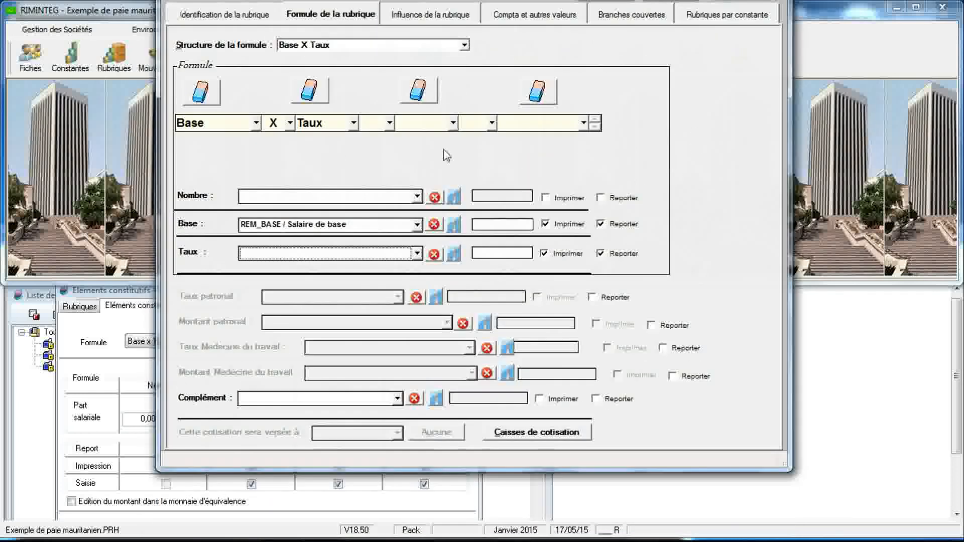
click(418, 254)
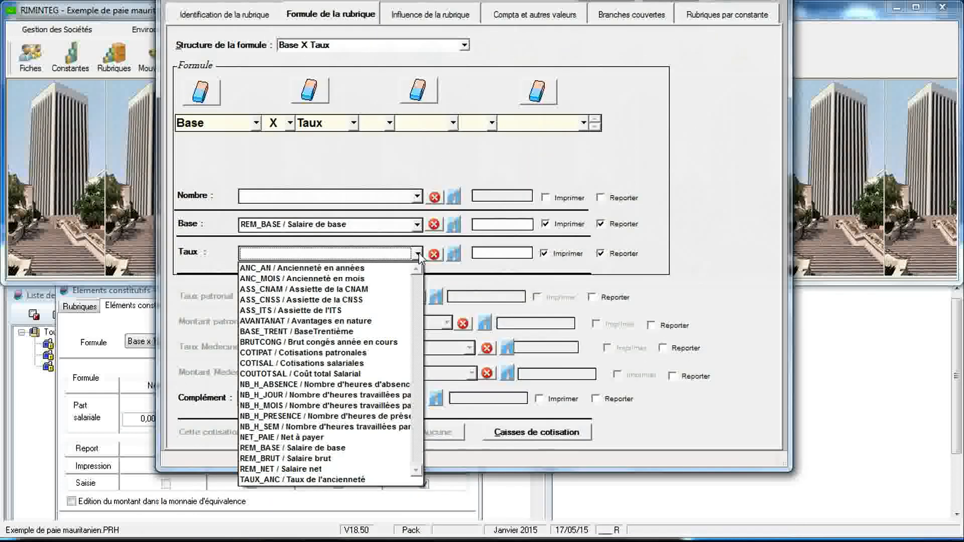
click(382, 480)
drag(715, 230, 720, 294)
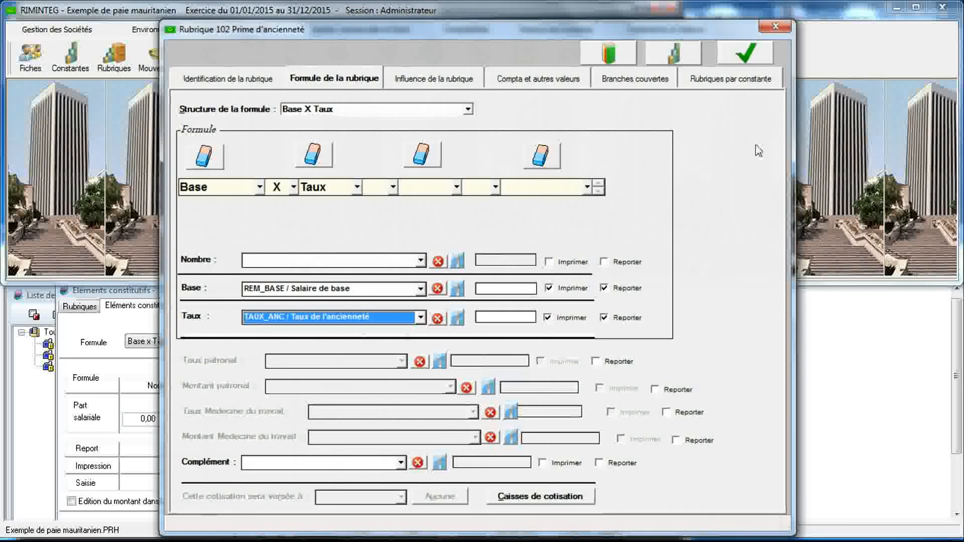
Save rubrique 102 with its formula and return to the rubrique's identification details.
click(747, 56)
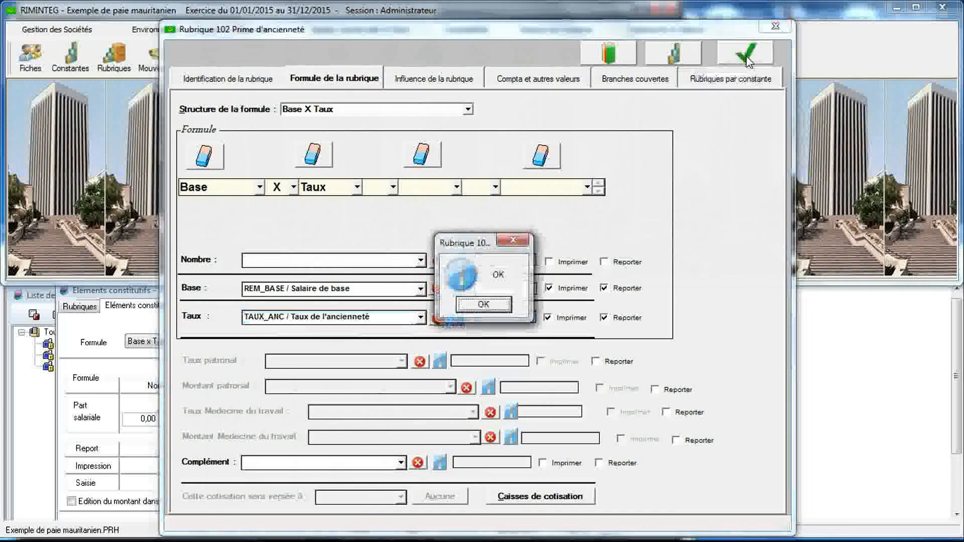
click(495, 305)
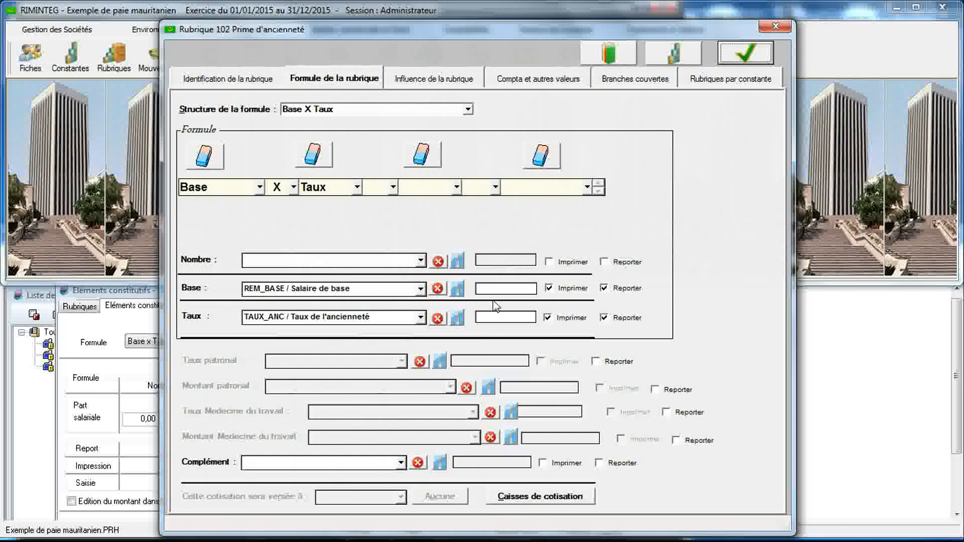
click(254, 85)
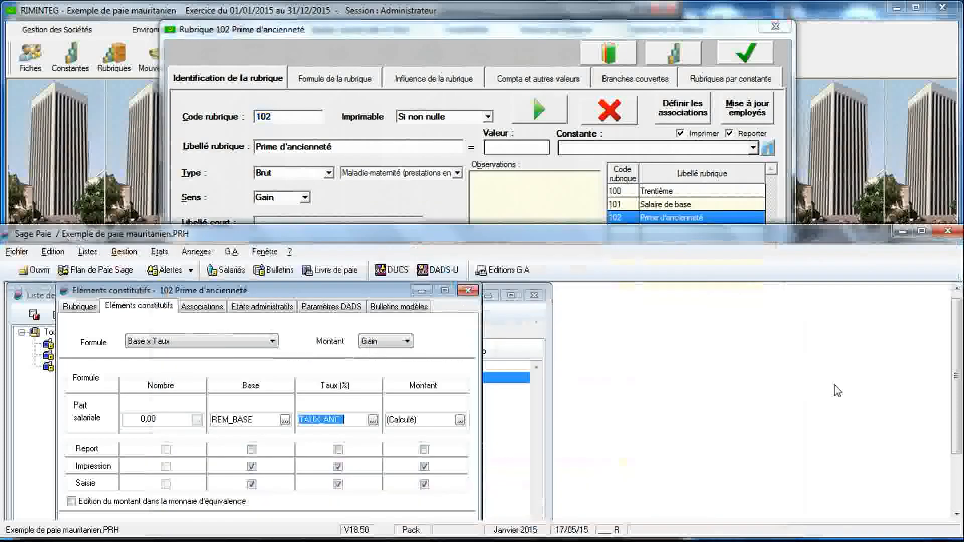
Switch to Sage Paie, validate the constituent elements of rubrique 102, and return to the rubrique in RIMINTEG.
click(834, 392)
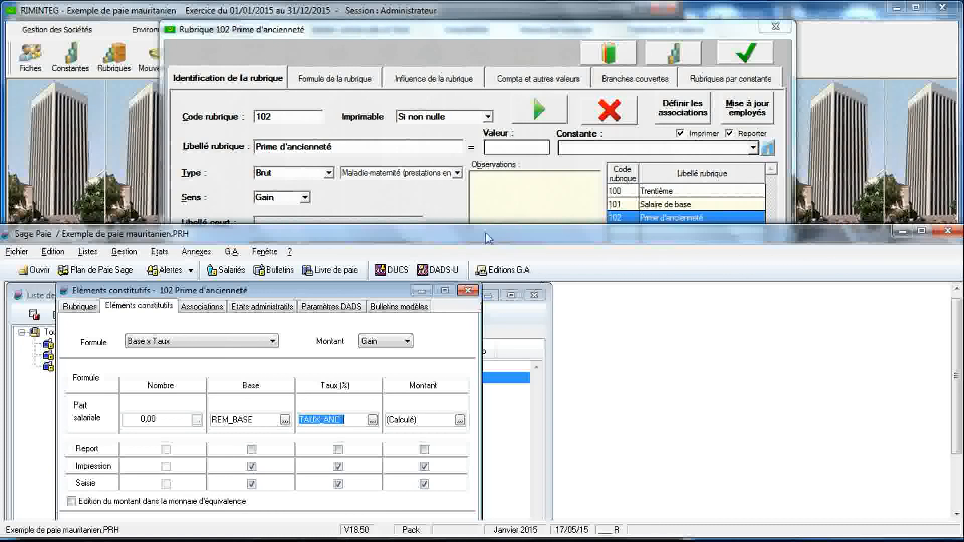
drag(482, 228, 481, 183)
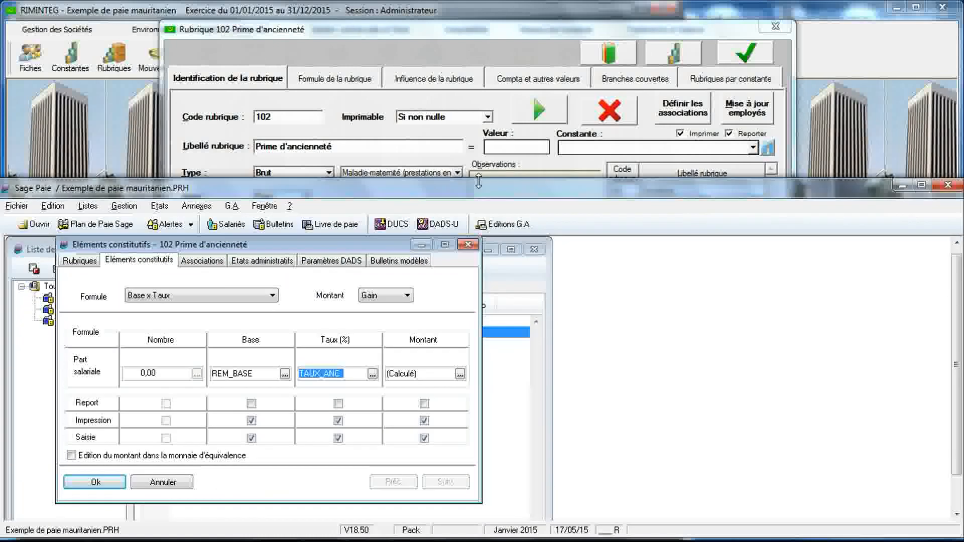
click(105, 483)
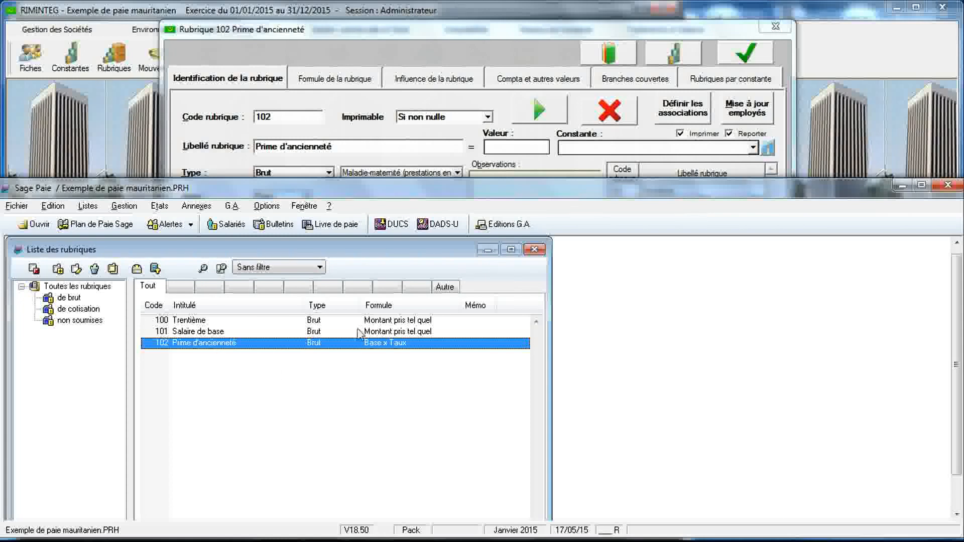
drag(472, 179, 476, 284)
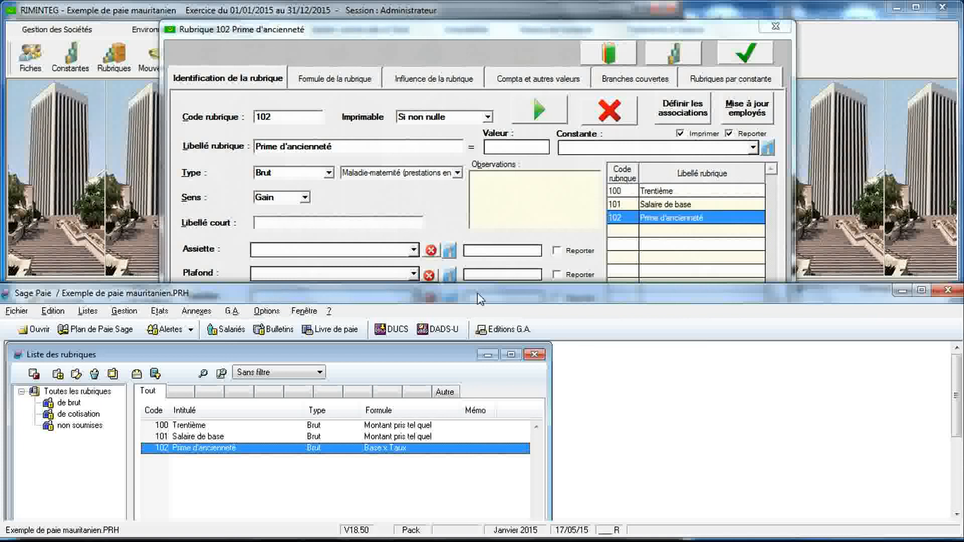
click(452, 199)
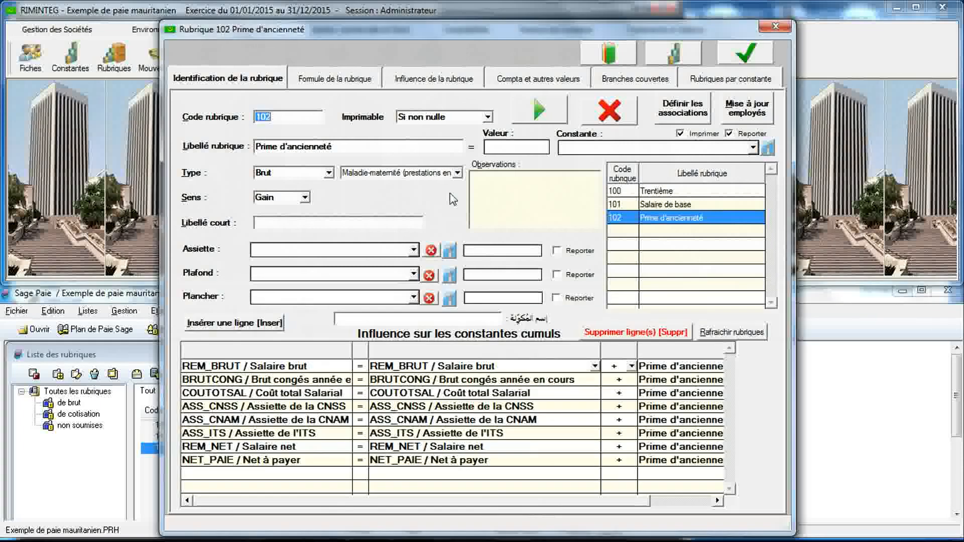